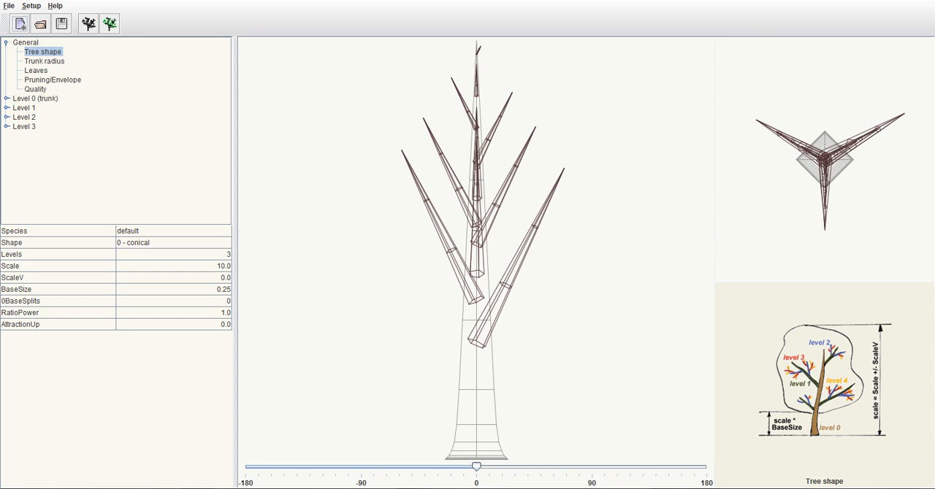
Look through the General parameter groups: Tree shape, Trunk radius, Leaves, Pruning/Envelope and Quality
left_click(6, 42)
left_click(5, 42)
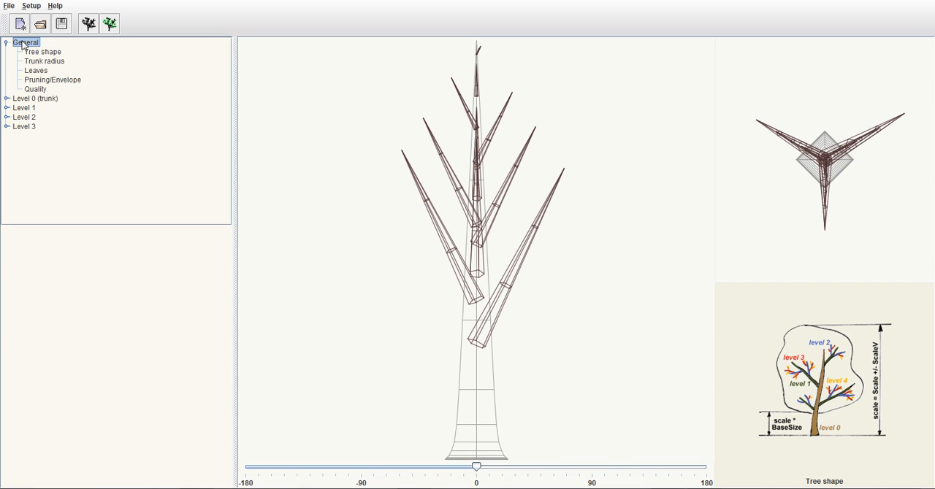
left_click(39, 53)
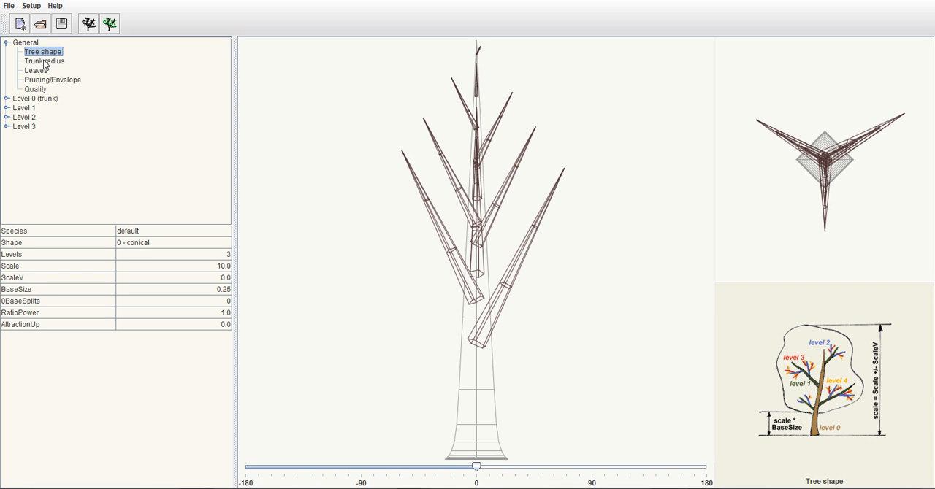
left_click(46, 63)
left_click(42, 72)
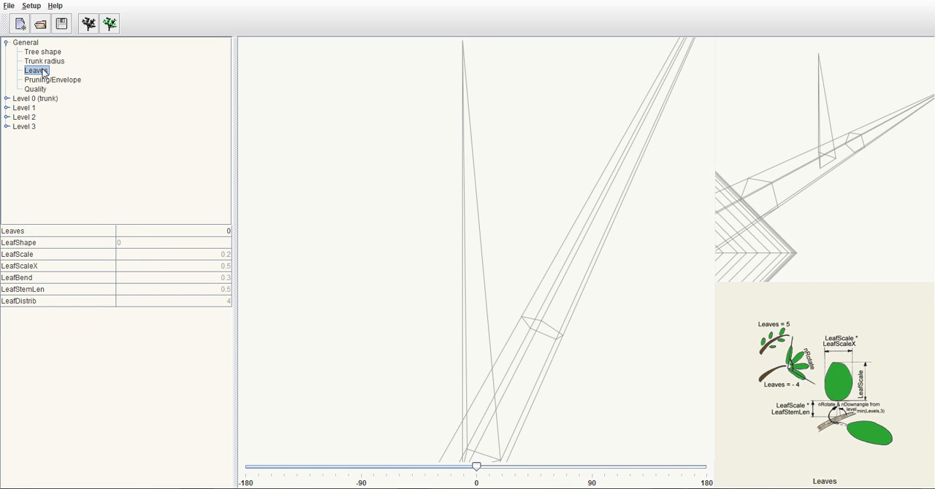
left_click(53, 80)
left_click(35, 89)
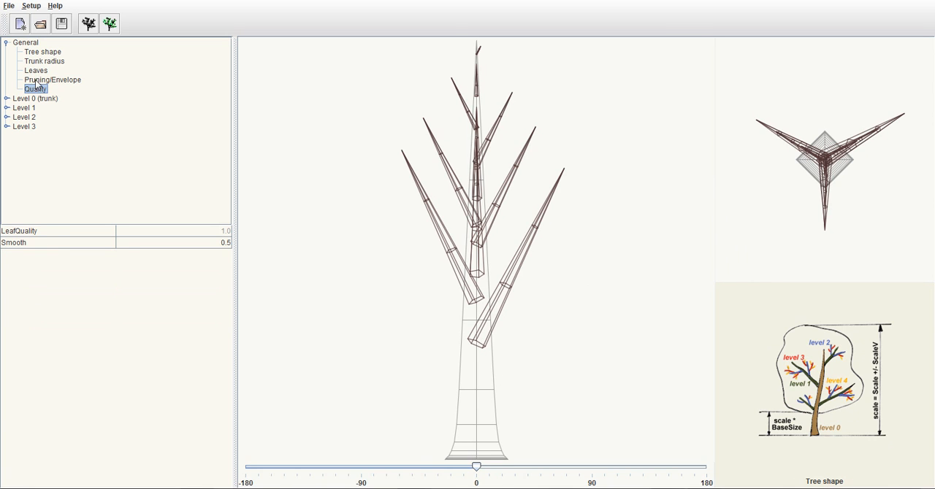
left_click(38, 71)
left_click(40, 63)
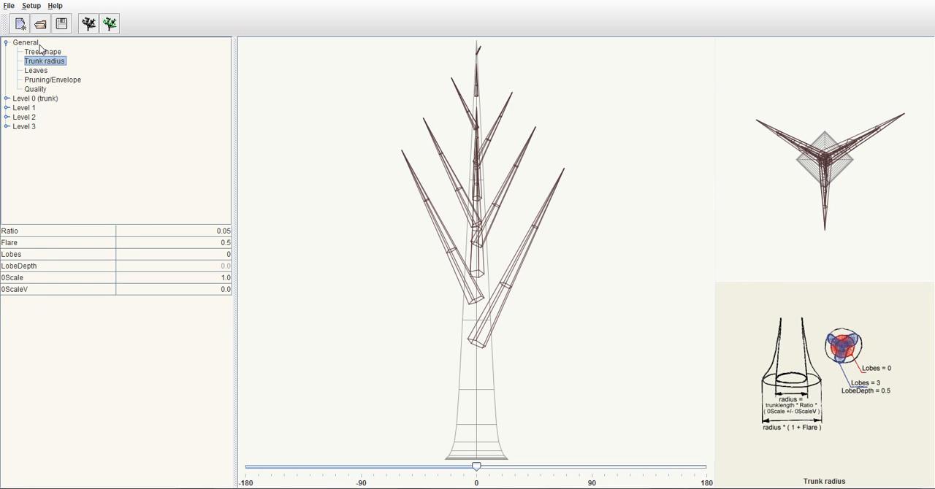
left_click(41, 51)
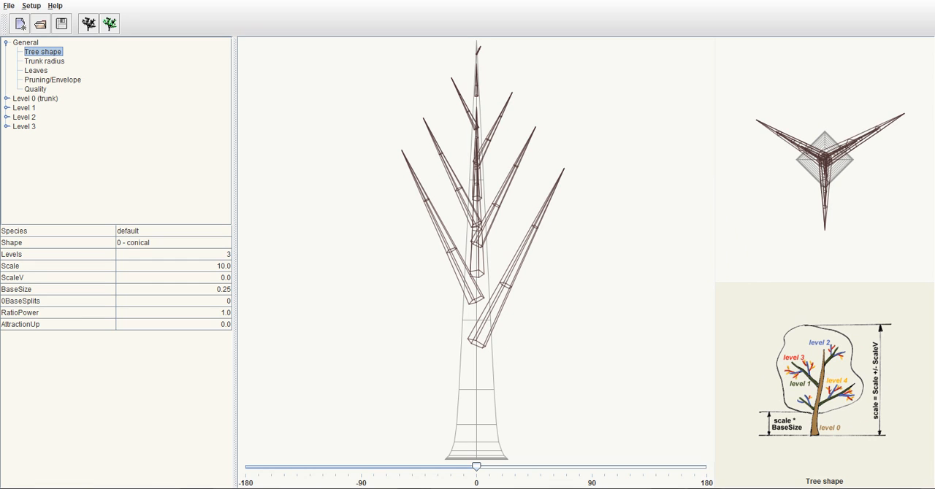
left_click(6, 43)
left_click(6, 43)
left_click(31, 52)
left_click(42, 61)
left_click(37, 71)
left_click(45, 80)
left_click(37, 89)
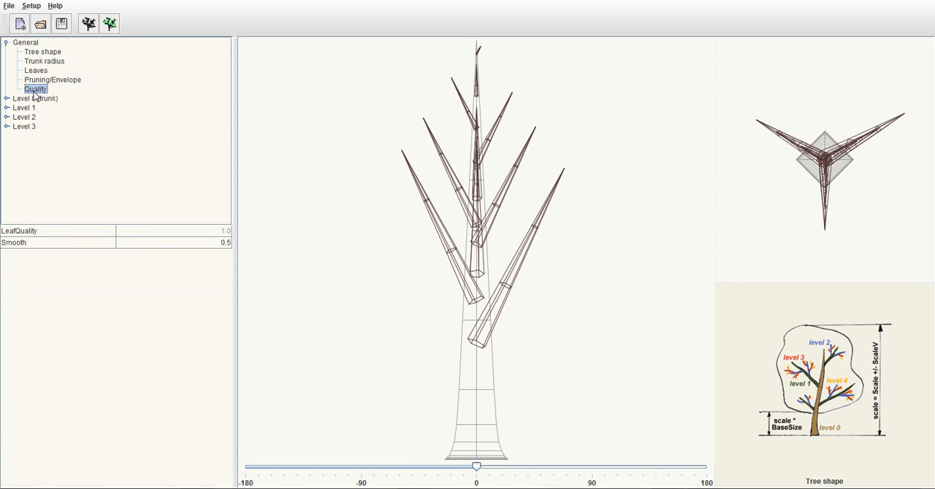
Look through the Level 0 (trunk) parameter groups: Length and taper, Curvature, Splitting and Branching
left_click(6, 43)
left_click(6, 52)
left_click(25, 54)
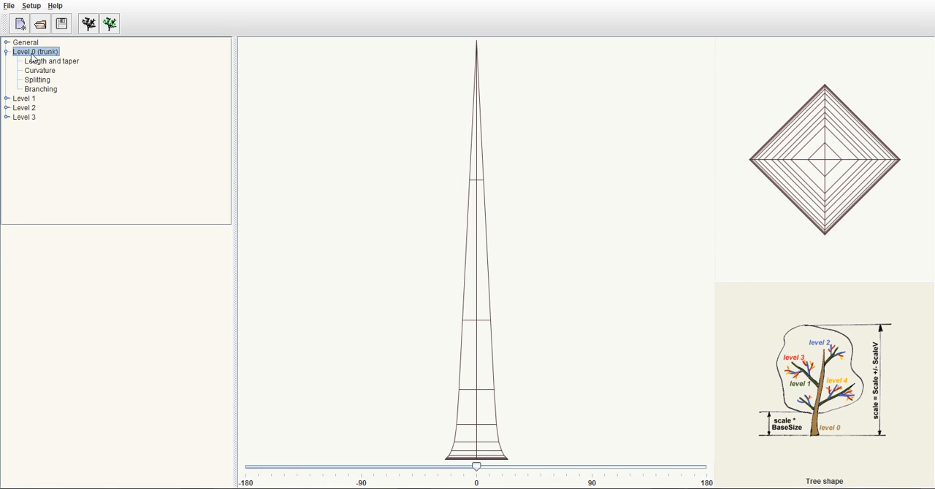
left_click(44, 63)
left_click(45, 69)
left_click(38, 79)
left_click(42, 89)
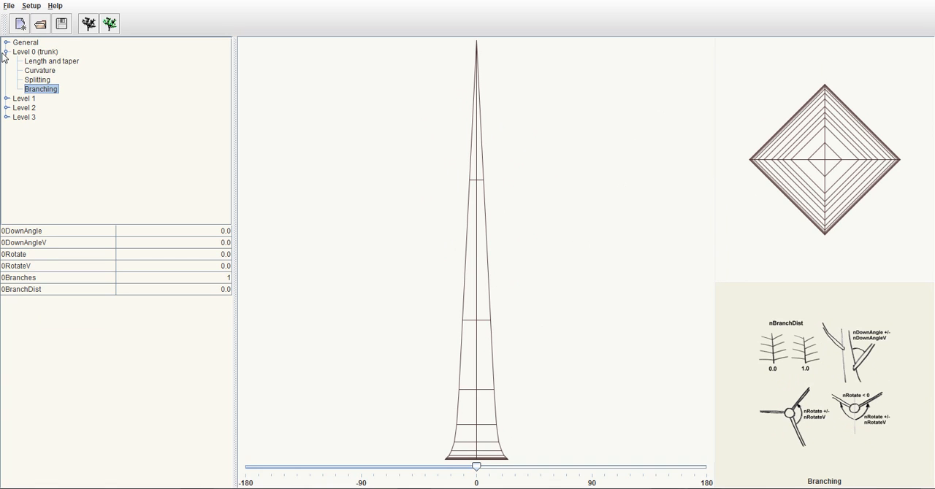
left_click(6, 52)
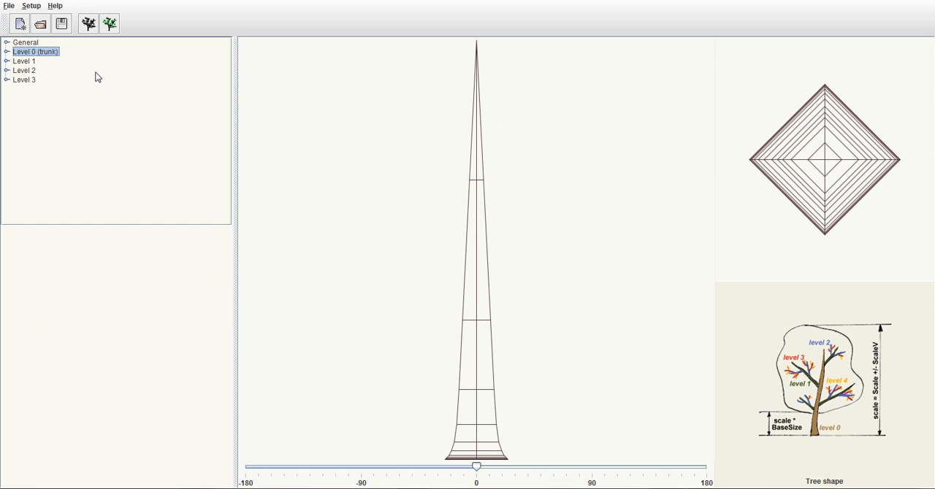
Set the species name to "Blender Tree" in the General Tree shape parameters
left_click(7, 43)
left_click(32, 44)
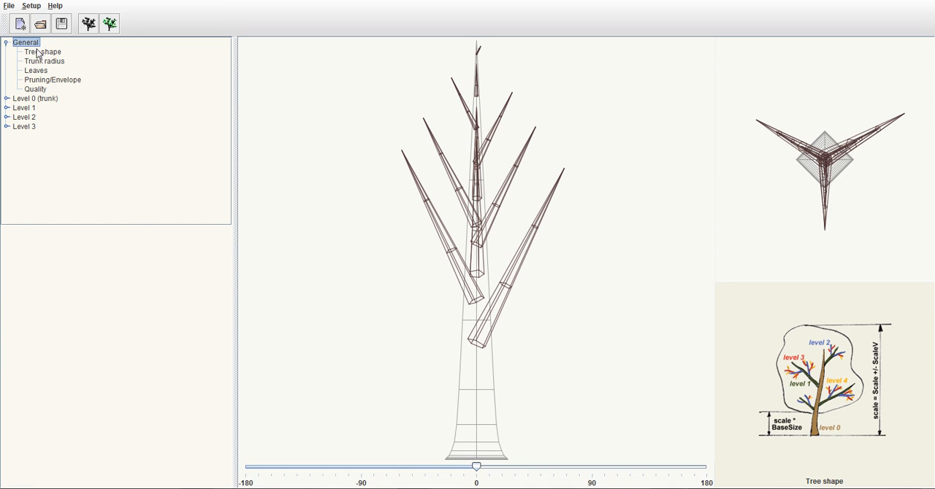
left_click(39, 54)
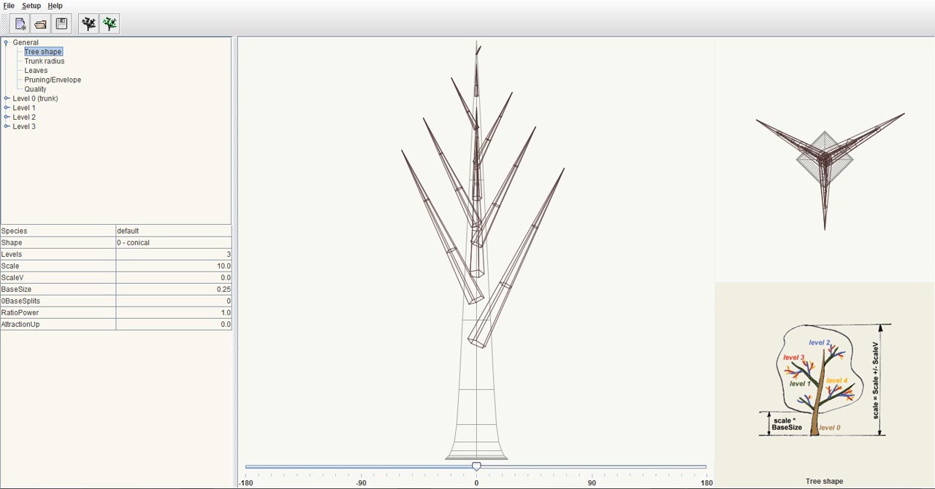
left_click(144, 232)
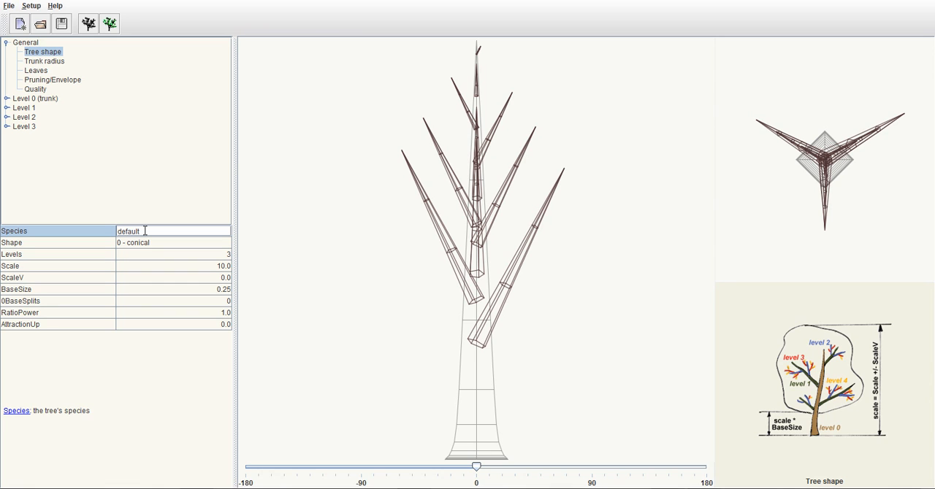
key("BackSpace")
key("BackSpace")
key("BackSpace")
key("BackSpace")
key("BackSpace")
key("BackSpace")
type("Blender Tree")
key("Return")
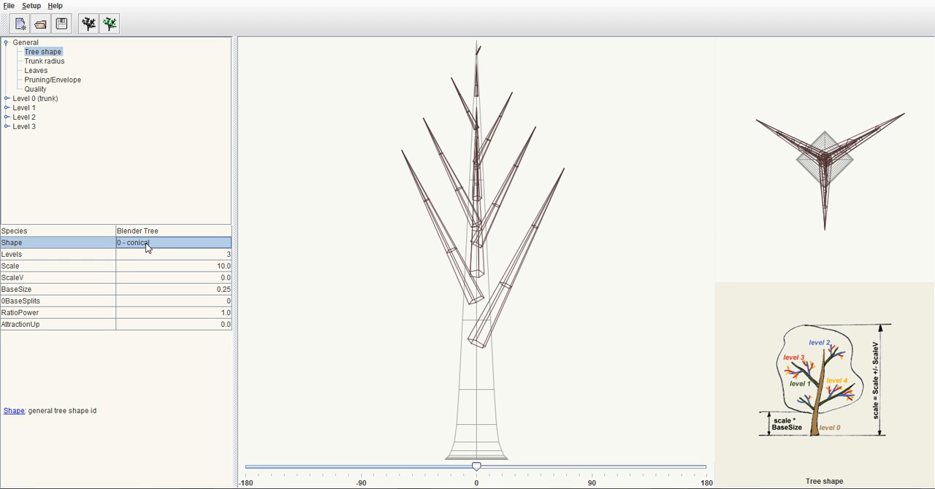
Set the general tree shape to hemispherical
left_click(146, 245)
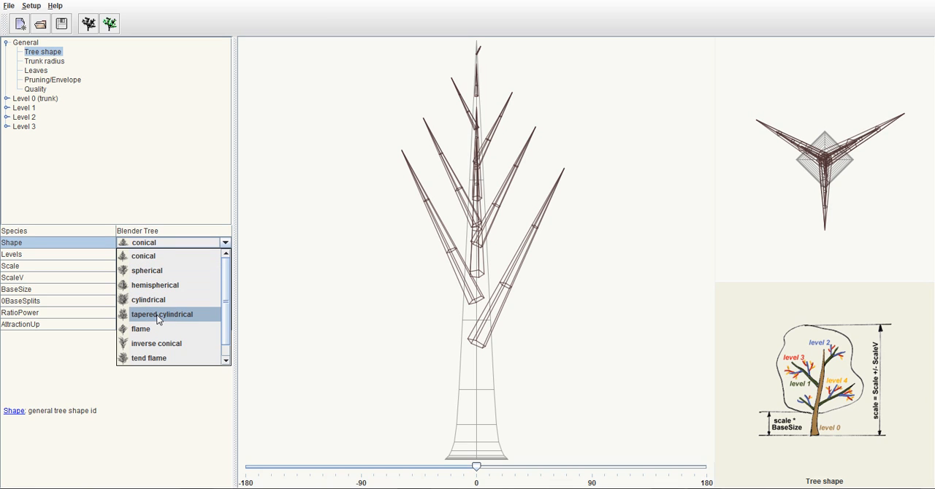
left_click(226, 359)
left_click_drag(225, 353, 223, 291)
left_click(151, 285)
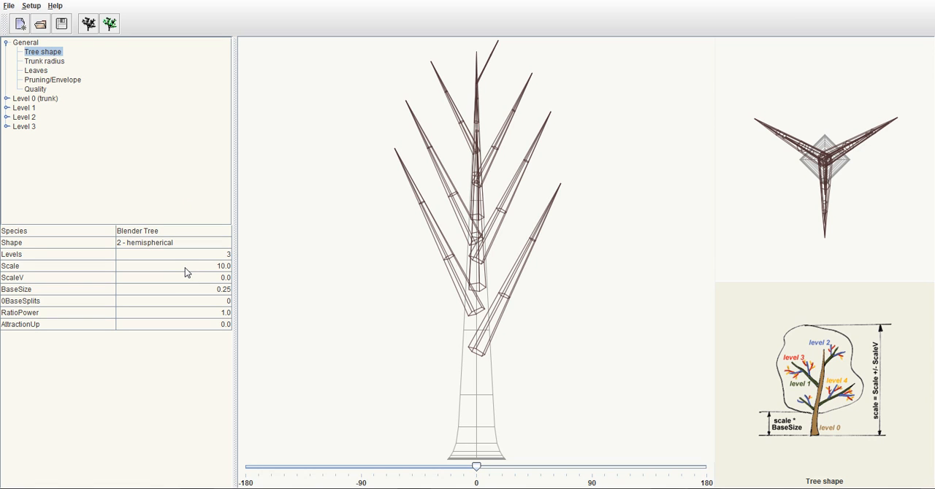
Check the descriptions of the Scale, ScaleV and BaseSize parameters, including the detailed explanation of BaseSize
left_click(108, 266)
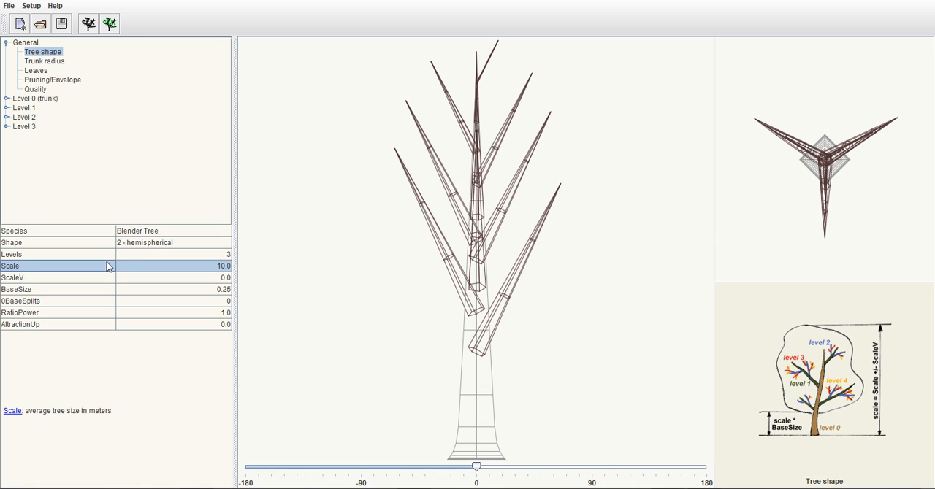
left_click(192, 267)
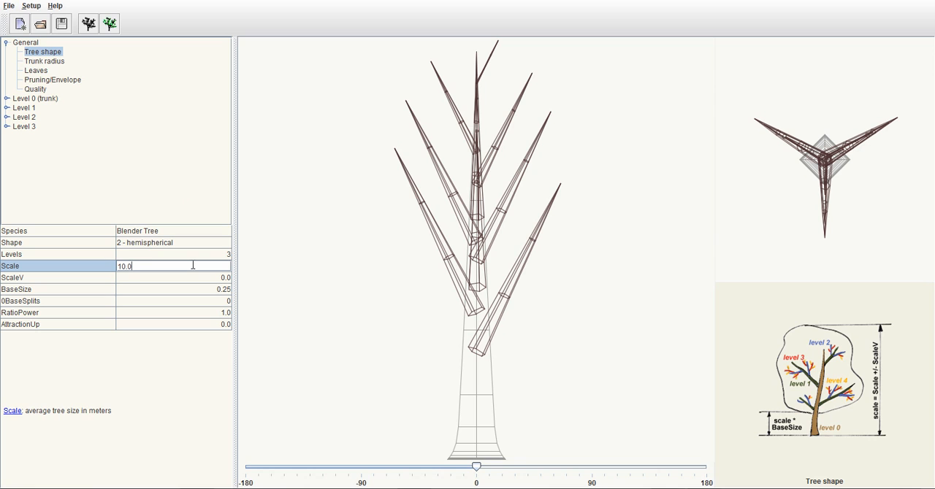
key("Return")
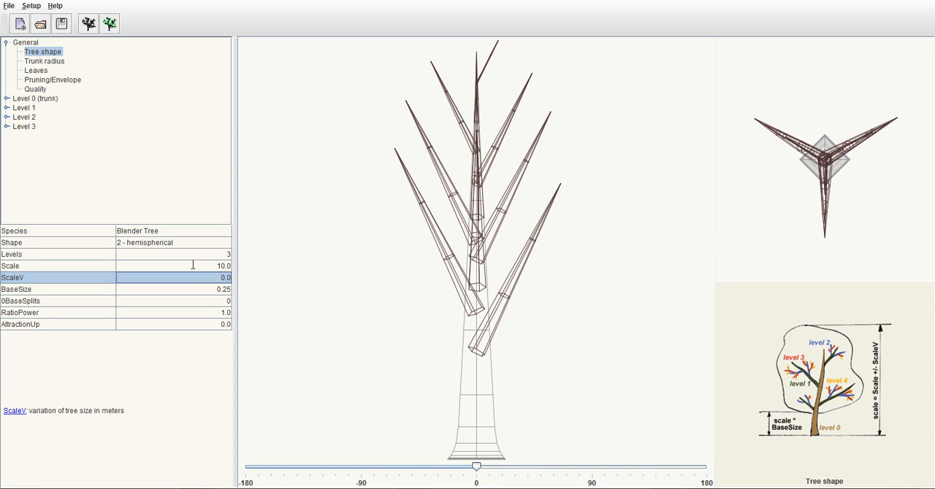
left_click(41, 283)
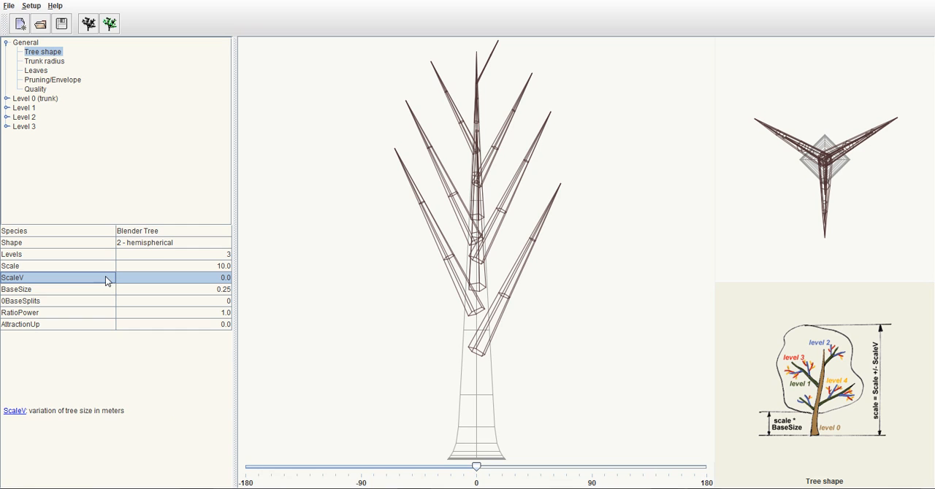
left_click(86, 292)
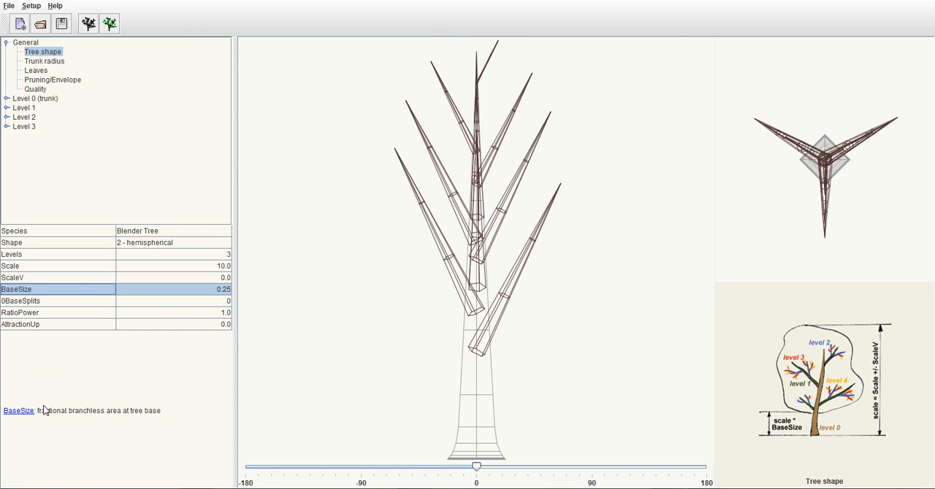
left_click(129, 412)
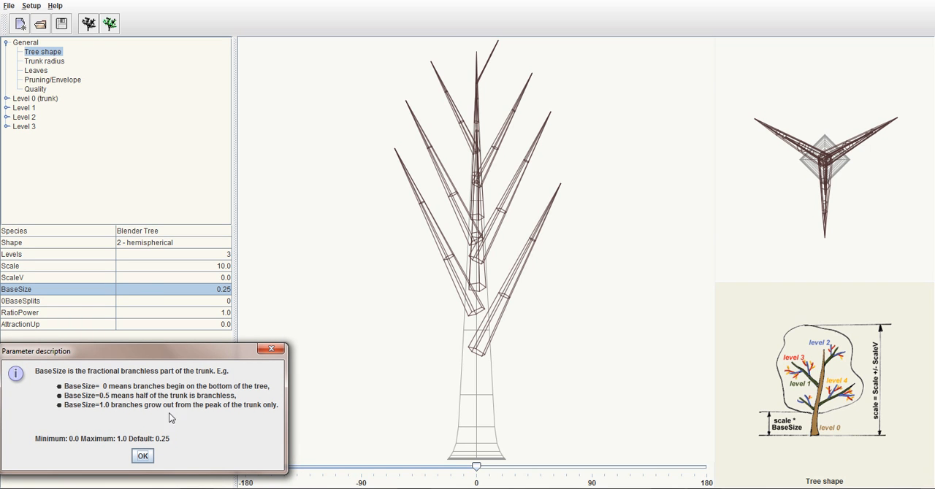
left_click(142, 456)
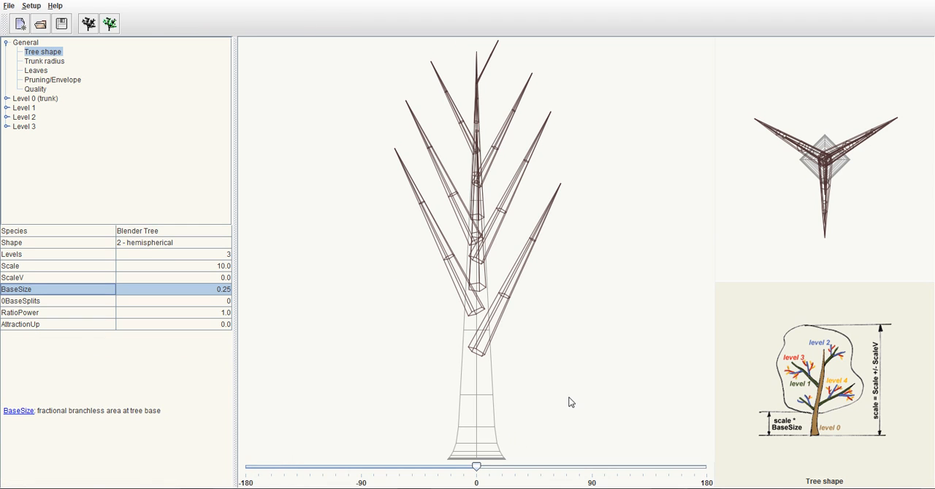
Try a larger branchless area at the trunk base by setting BaseSize to 0.3
double_click(210, 289)
key("BackSpace")
key("BackSpace")
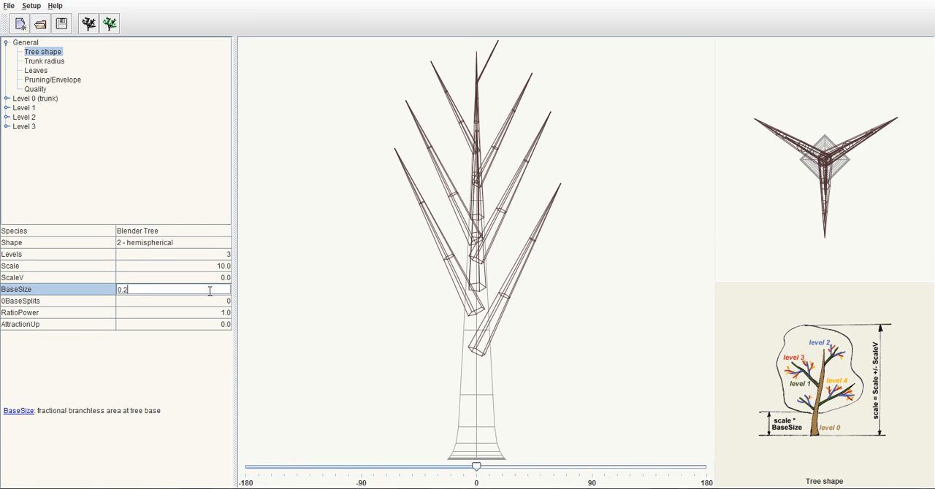
type("3")
key("Return")
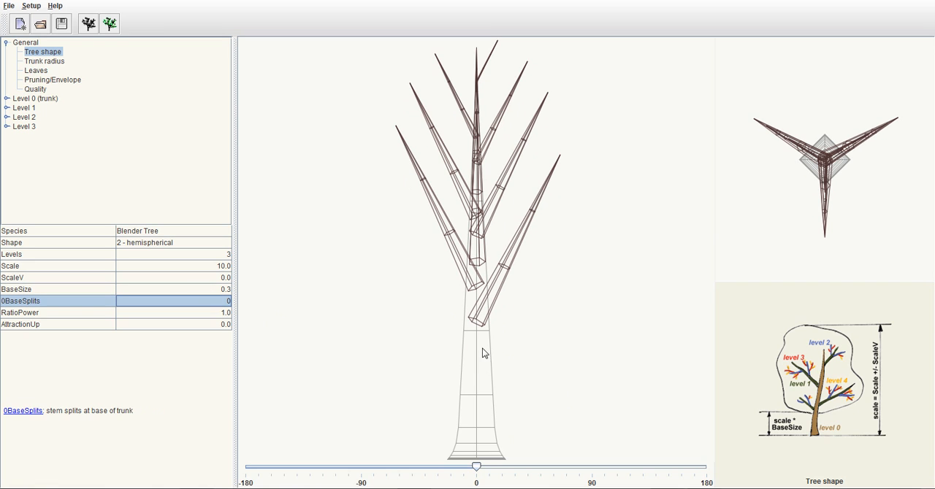
Try a smaller branchless area at the trunk base by setting BaseSize to 0.1
double_click(193, 290)
key("BackSpace")
type("1")
key("Return")
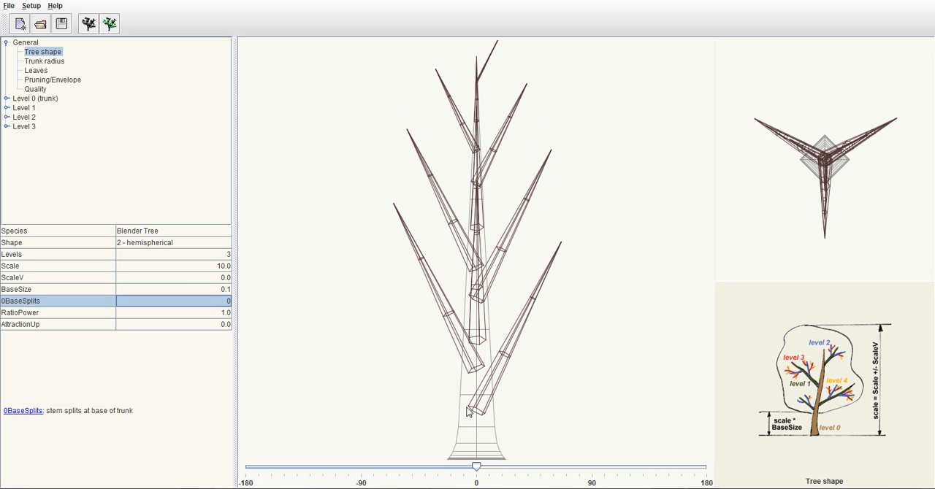
Restore the branchless area at the trunk base by setting BaseSize to 0.25
left_click(58, 294)
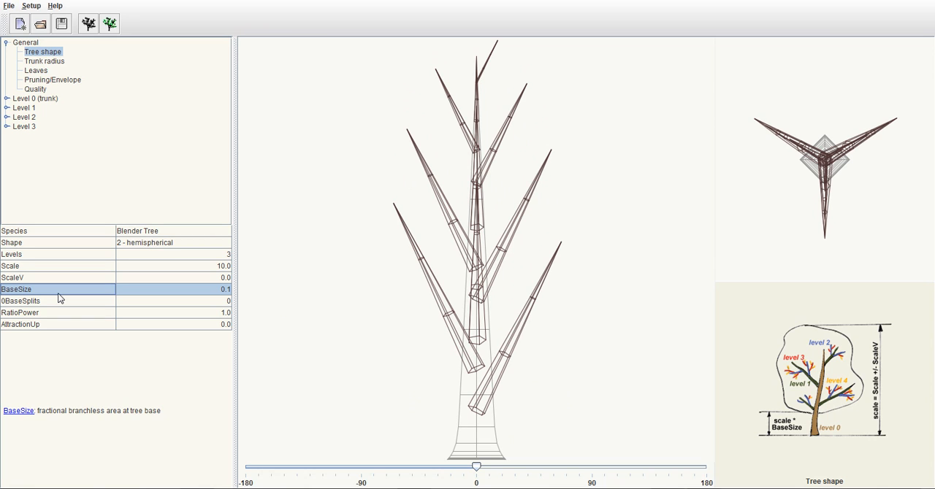
double_click(211, 294)
key("BackSpace")
type("25")
key("Return")
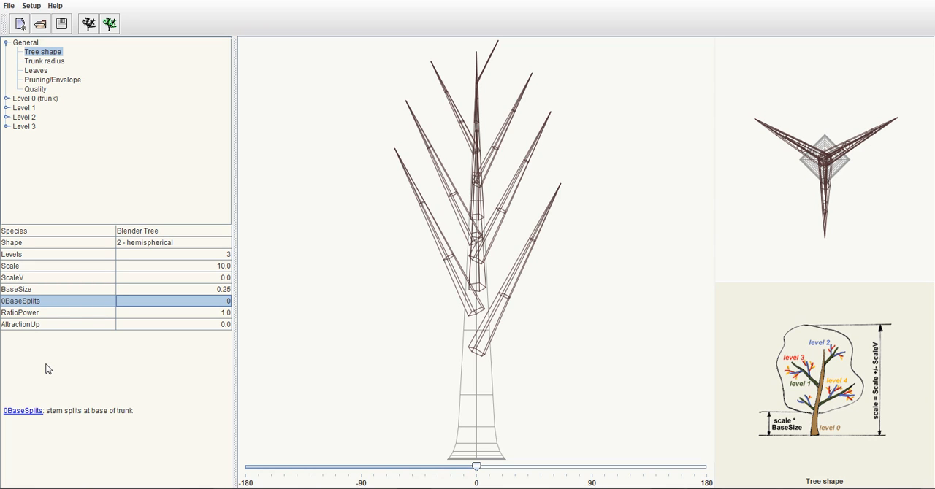
Try a stronger radius reduction on the branches by setting RatioPower to 1.5
left_click(80, 314)
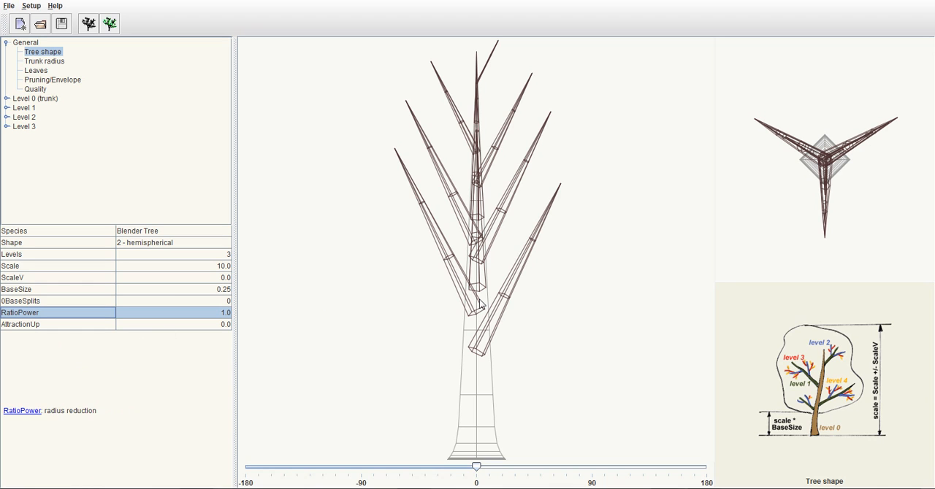
double_click(196, 313)
key("BackSpace")
type("5")
key("Return")
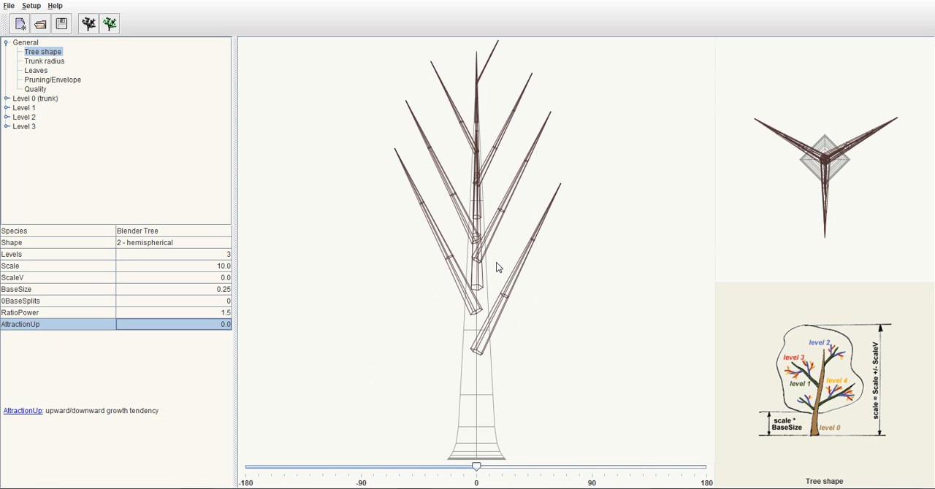
Set RatioPower to 2 to make the branches thinner relative to the trunk
double_click(209, 313)
key("BackSpace")
key("BackSpace")
key("BackSpace")
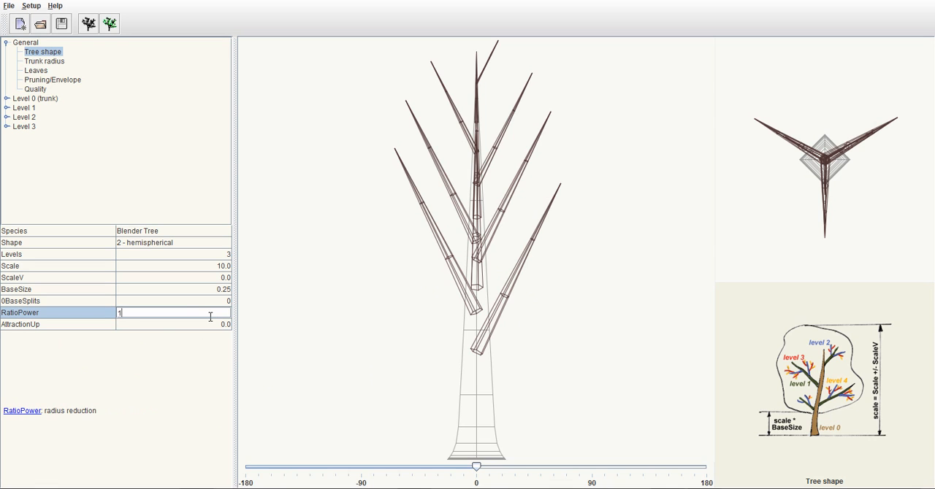
type("2")
key("Return")
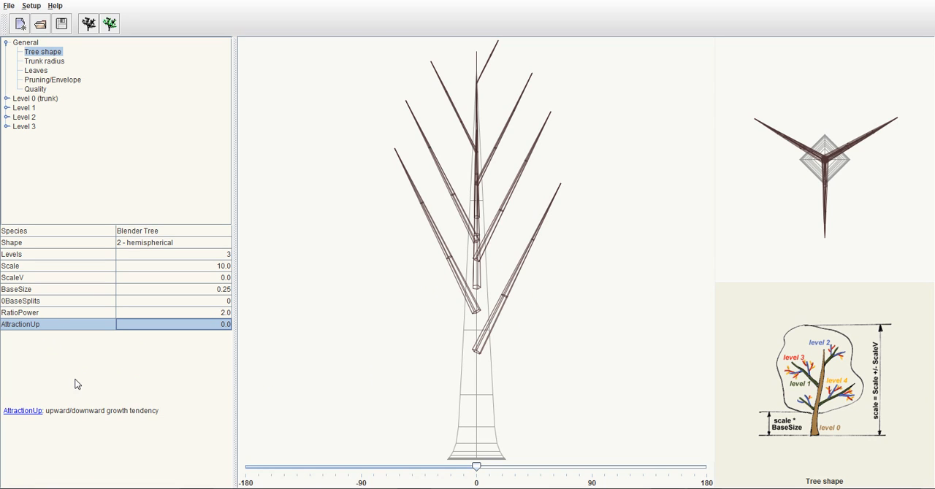
Try an upward growth tendency by setting AttractionUp to 1
double_click(207, 325)
key("BackSpace")
key("BackSpace")
key("BackSpace")
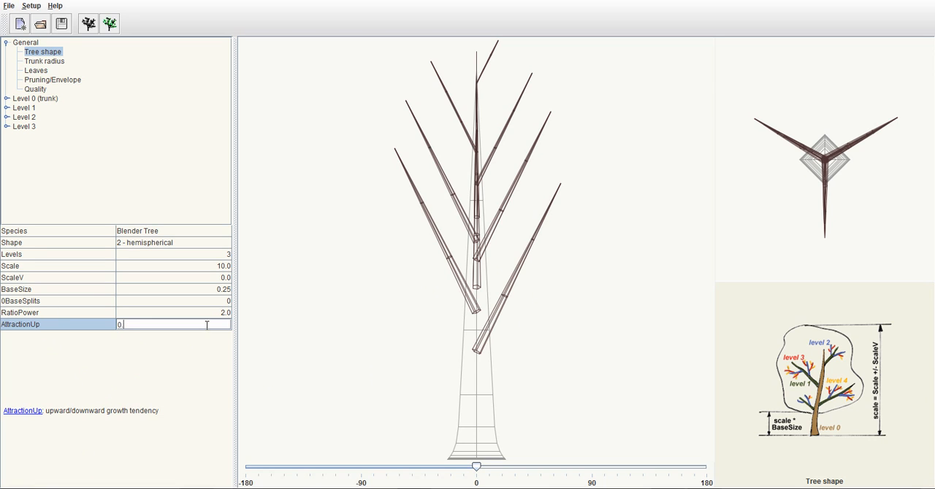
type("1")
key("Return")
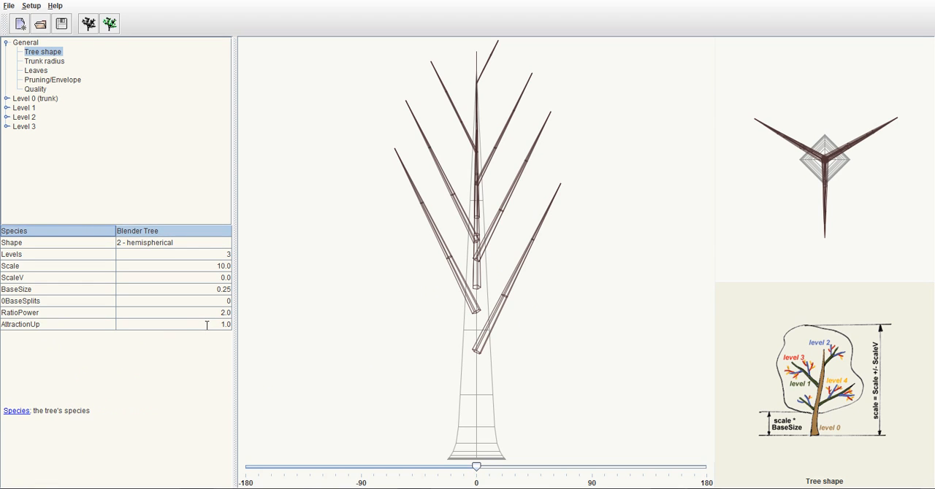
Remove the growth tendency by setting AttractionUp to 0
double_click(207, 326)
key("BackSpace")
key("BackSpace")
key("BackSpace")
type("0")
key("Return")
Try a downward growth tendency by setting AttractionUp to -1
double_click(207, 326)
key("BackSpace")
key("BackSpace")
key("BackSpace")
type("-1")
key("Return")
Try an extreme upward growth tendency by setting AttractionUp to 10
double_click(206, 326)
key("BackSpace")
key("BackSpace")
key("BackSpace")
type("10")
key("Return")
Set AttractionUp back to 0 and show the Trunk radius parameters
double_click(206, 325)
key("BackSpace")
key("BackSpace")
key("BackSpace")
key("BackSpace")
key("BackSpace")
type("0")
key("Return")
left_click(48, 62)
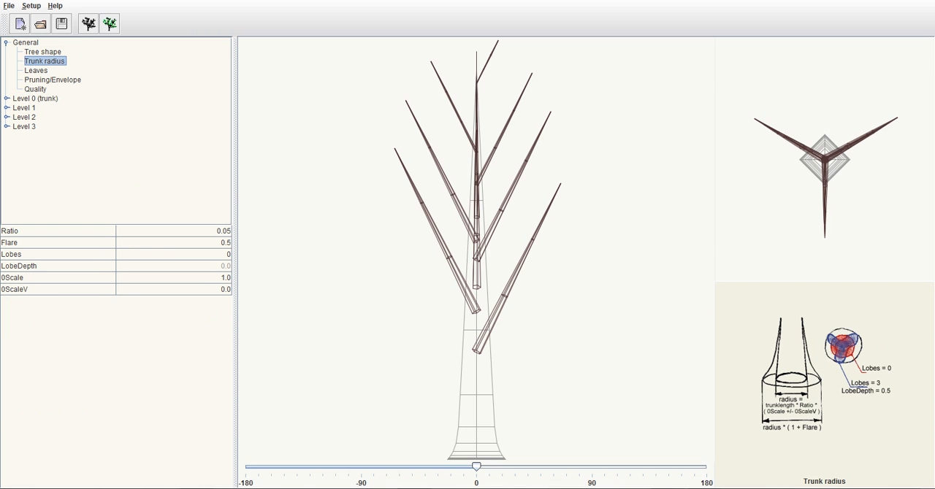
Try a thicker trunk by setting the trunk radius Ratio to 0.1
left_click(67, 231)
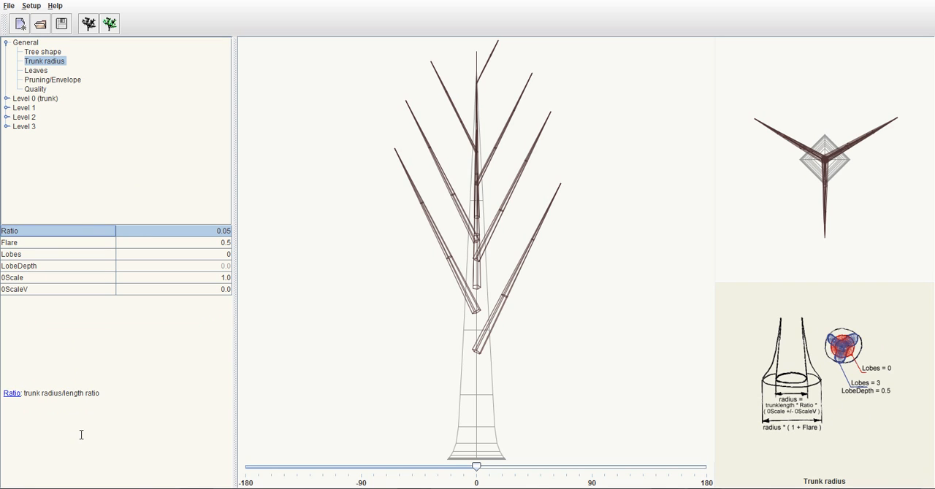
double_click(216, 231)
key("BackSpace")
key("BackSpace")
type("1")
key("Return")
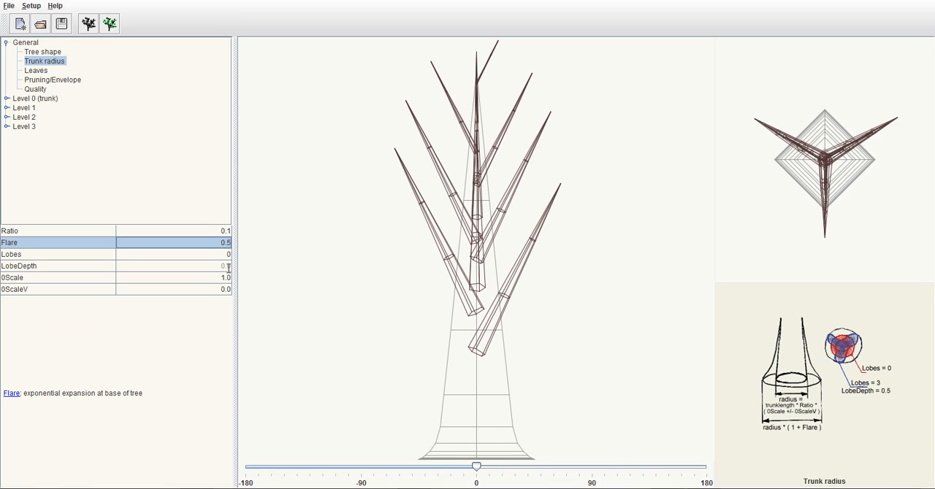
Try a thinner trunk by setting the trunk radius Ratio to 0.025
double_click(210, 231)
key("BackSpace")
type("025")
key("Return")
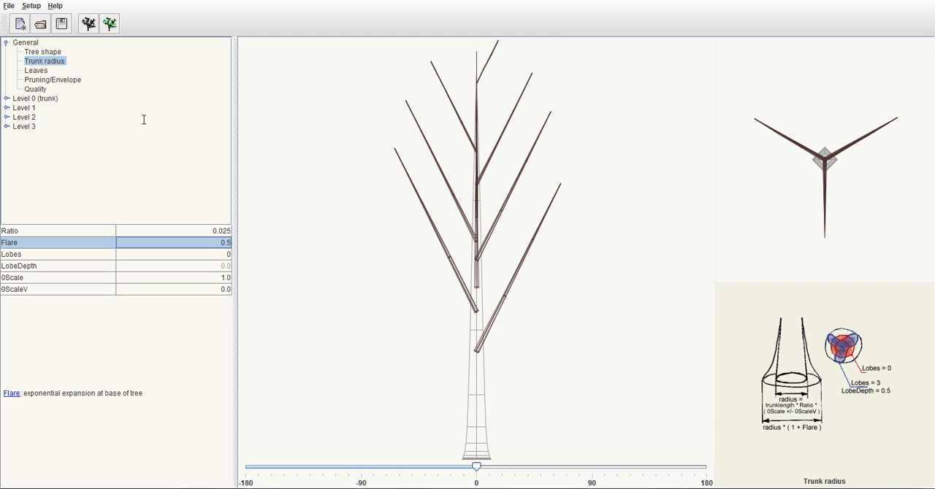
Check RatioPower among the Tree shape parameters and set the trunk radius Ratio to 0.03
left_click(44, 51)
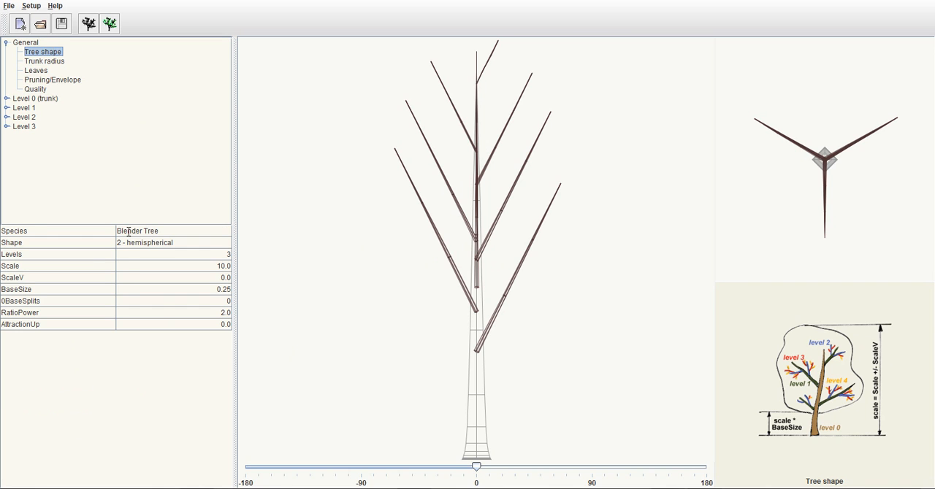
left_click(132, 310)
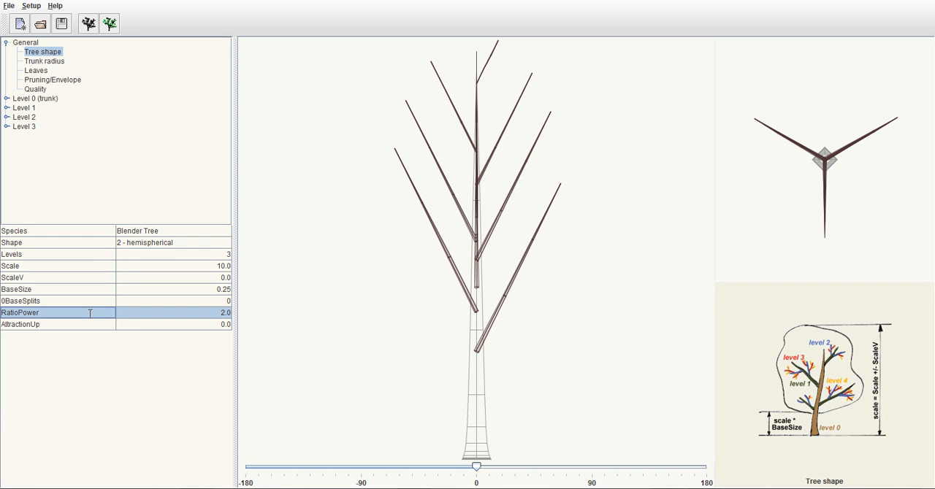
left_click(45, 61)
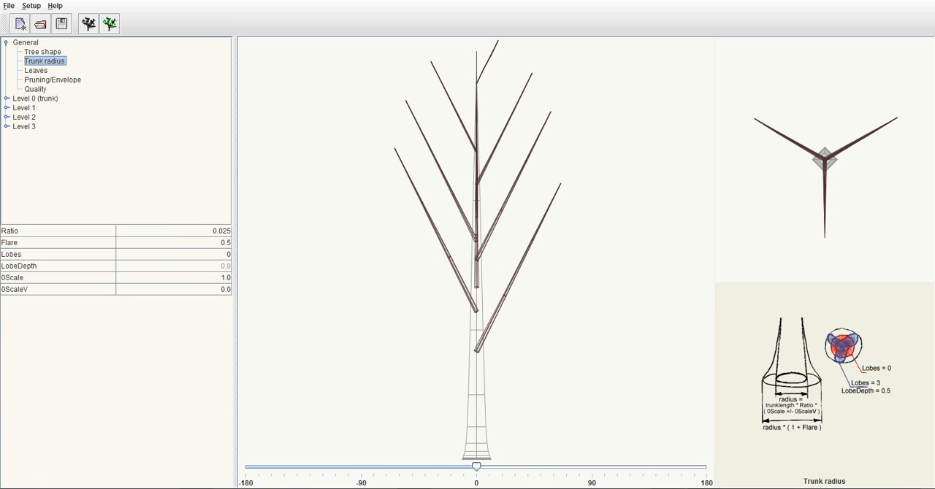
left_click(205, 231)
key("BackSpace")
key("BackSpace")
type("3")
key("Return")
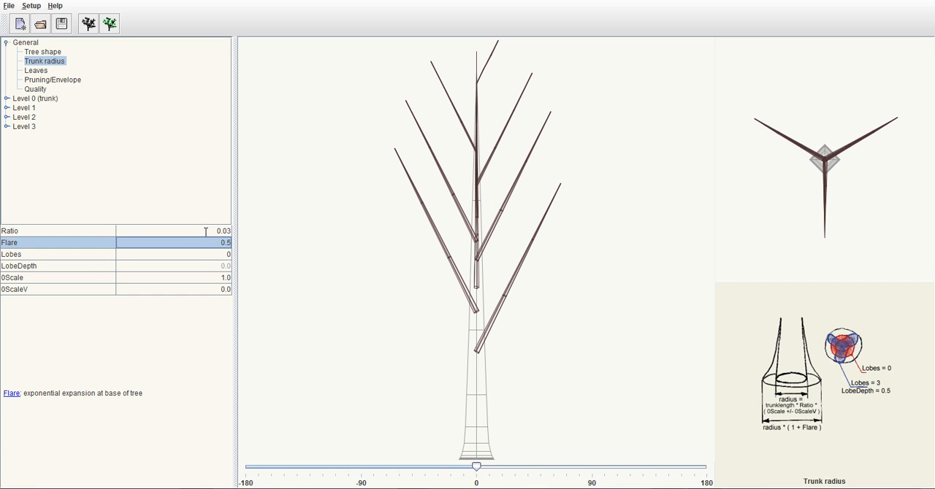
Try a stronger expansion at the trunk base by setting Flare to 1
left_click(102, 248)
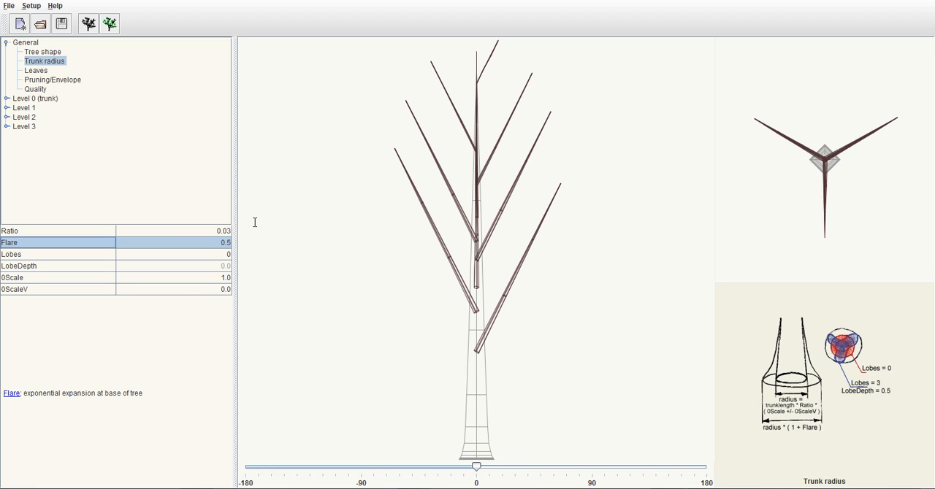
double_click(219, 242)
key("BackSpace")
key("BackSpace")
Try the trunk without any base expansion by setting Flare to 0
key("BackSpace")
type("1")
key("Return")
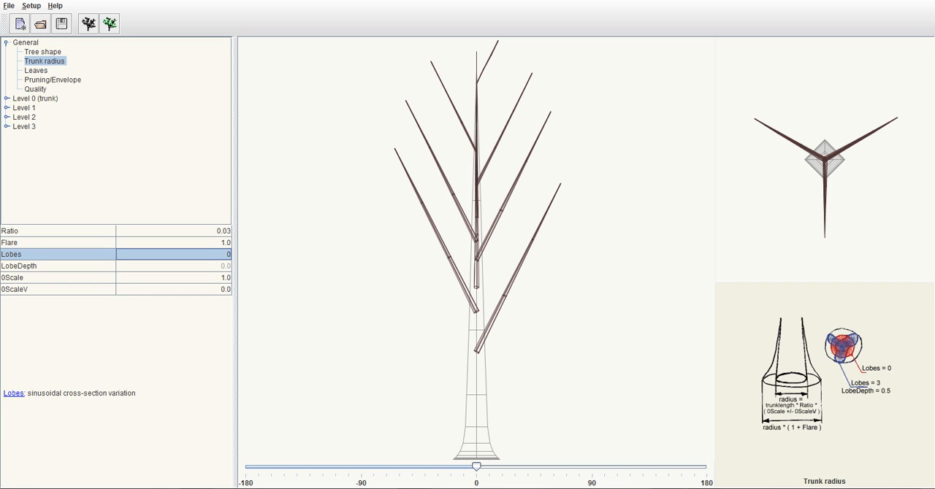
double_click(207, 243)
key("BackSpace")
key("BackSpace")
key("BackSpace")
type("0")
key("Return")
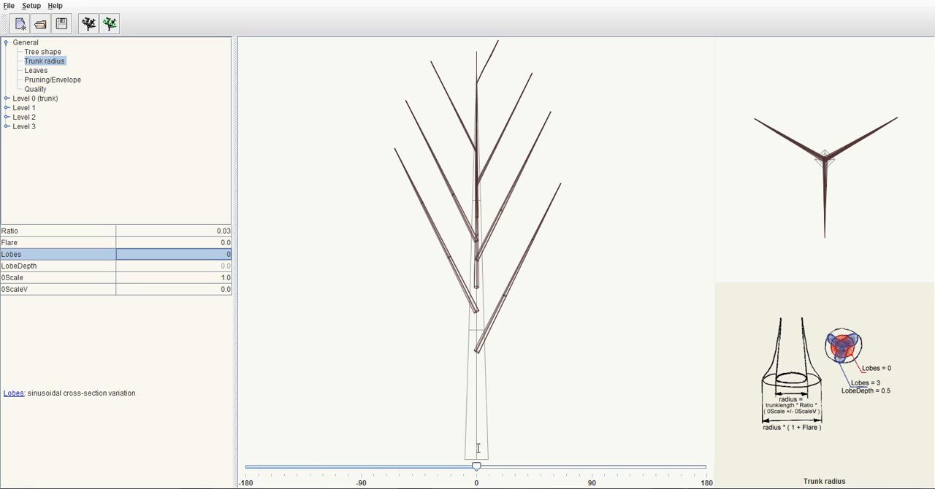
Try a slight expansion at the trunk base by setting Flare to 0.1
double_click(210, 242)
key("BackSpace")
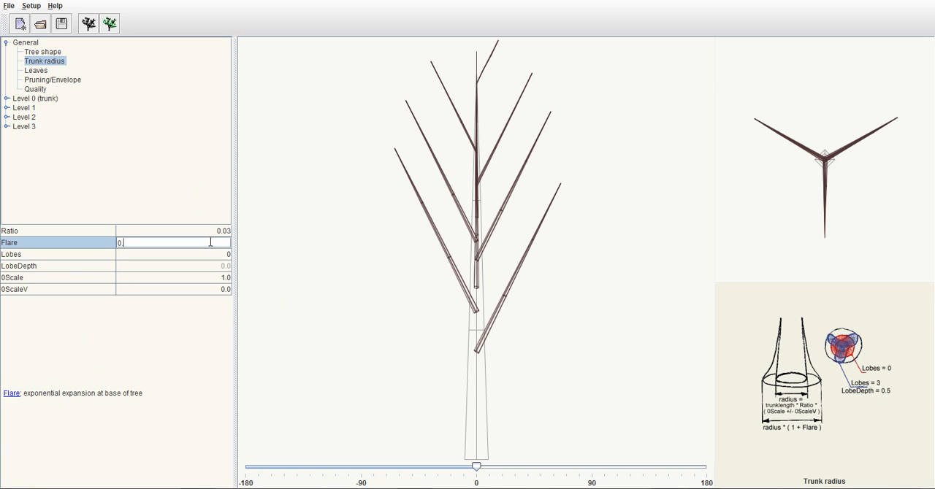
type("1")
key("Return")
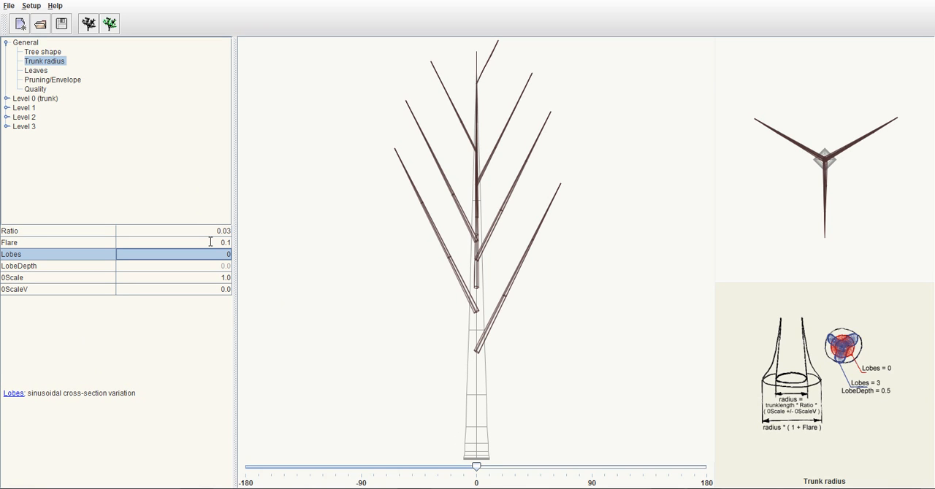
Set the trunk's Flare to 0.75
double_click(210, 242)
key("BackSpace")
type("75")
key("Return")
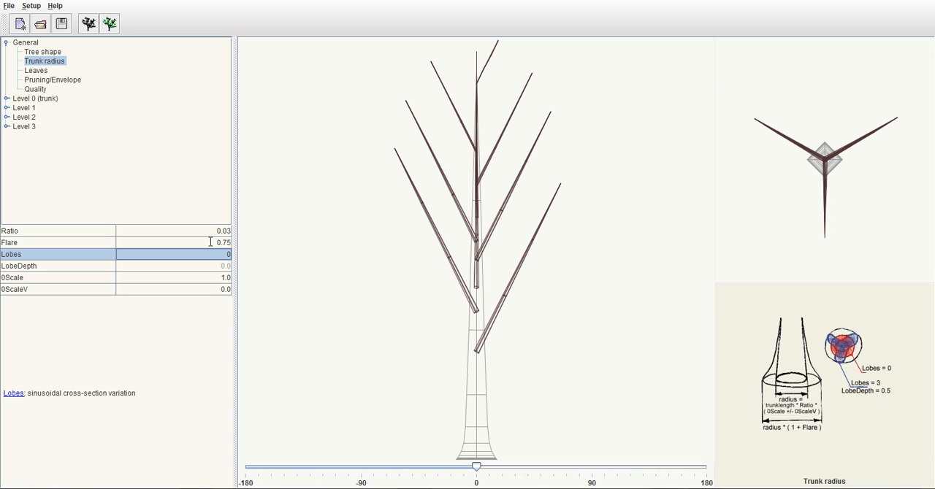
Set the number of Lobes in the trunk's cross-section to 5
left_click(80, 254)
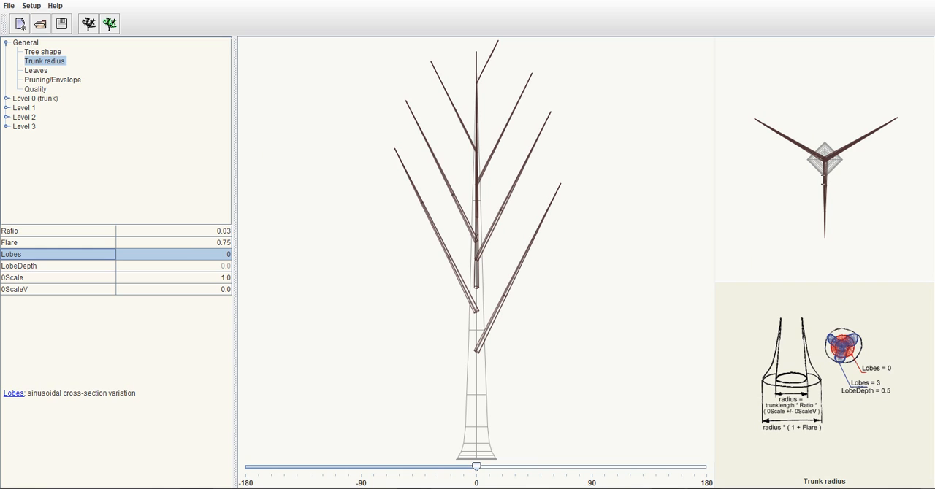
double_click(199, 257)
key("BackSpace")
type("5")
key("Return")
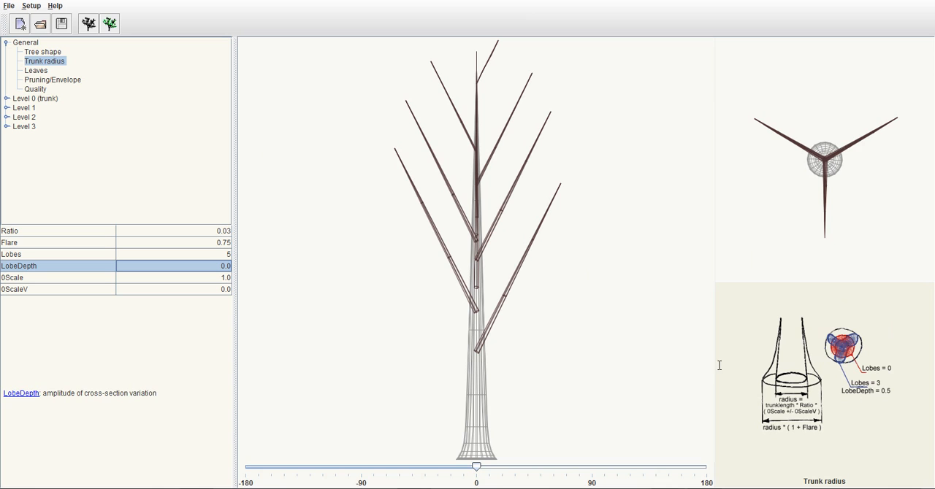
Set the trunk's LobeDepth to 0.1
double_click(189, 267)
key("BackSpace")
type("1")
key("Return")
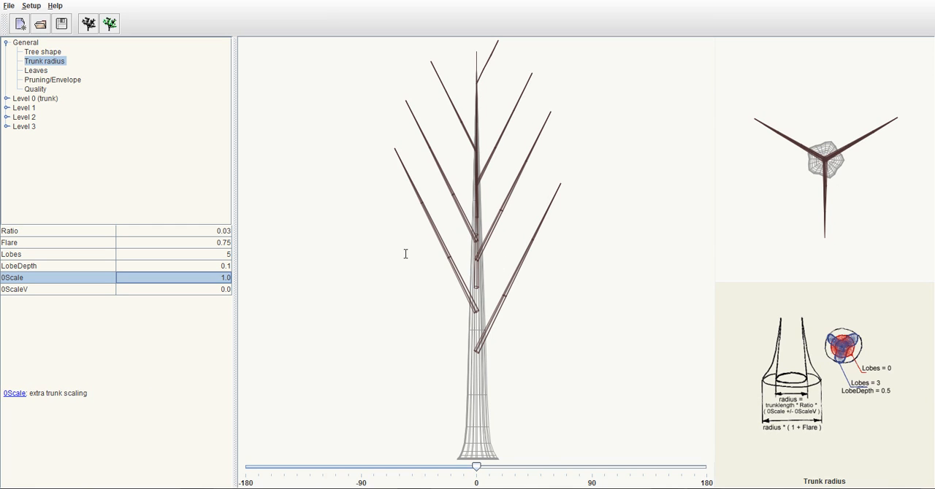
Compare the descriptions of the 0Scale and 0ScaleV trunk scaling parameters
left_click(64, 285)
left_click(66, 278)
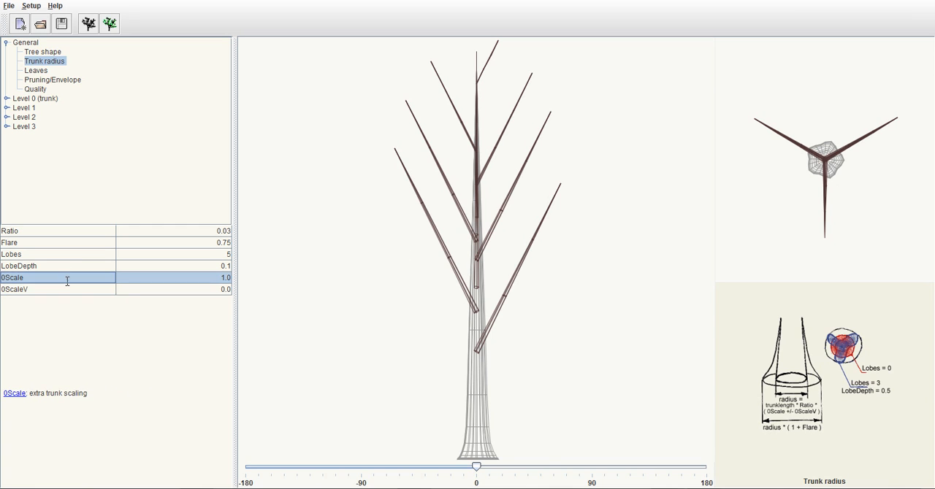
left_click(69, 290)
left_click(69, 279)
left_click(70, 288)
left_click(71, 278)
left_click(71, 288)
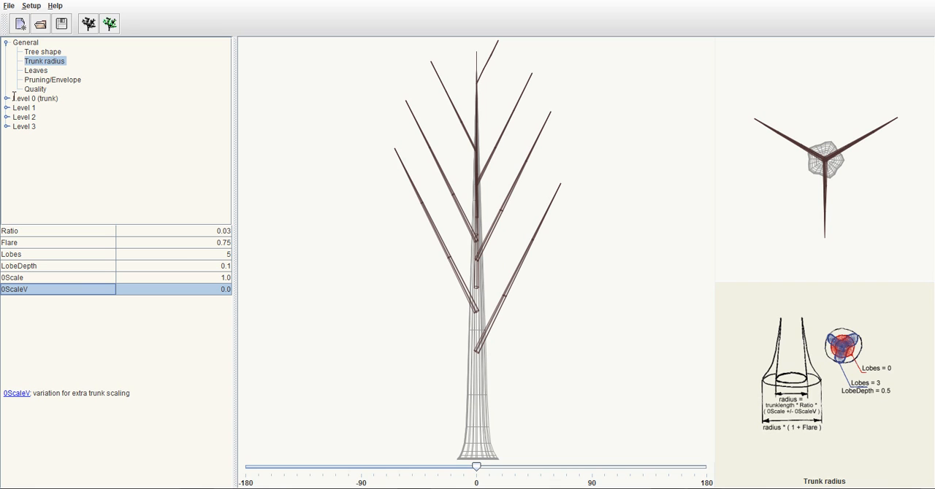
Show the Leaves parameters in the maximized window and set the number of leaves per stem to 30
left_click(37, 71)
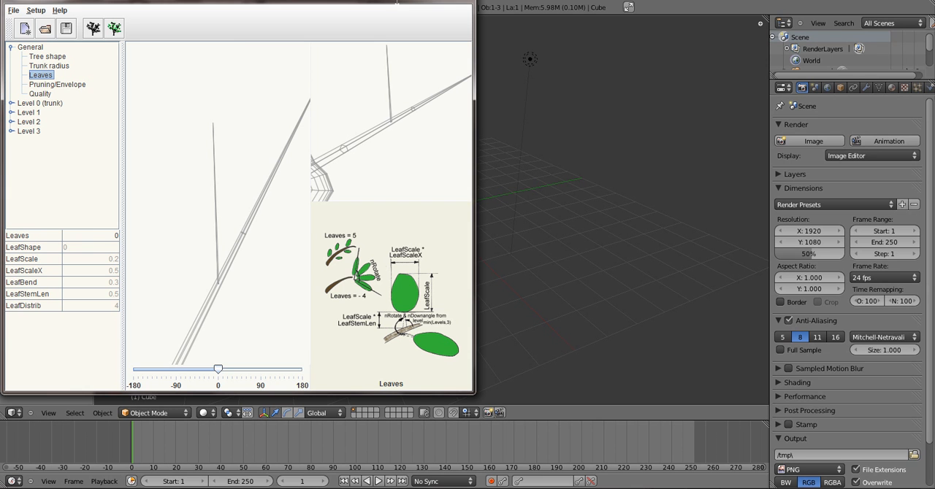
double_click(397, 2)
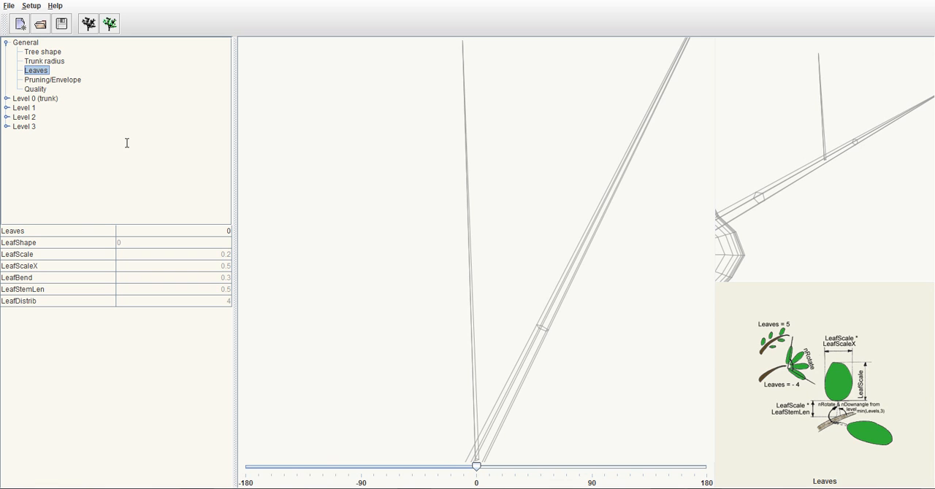
left_click(79, 228)
left_click(179, 229)
key("BackSpace")
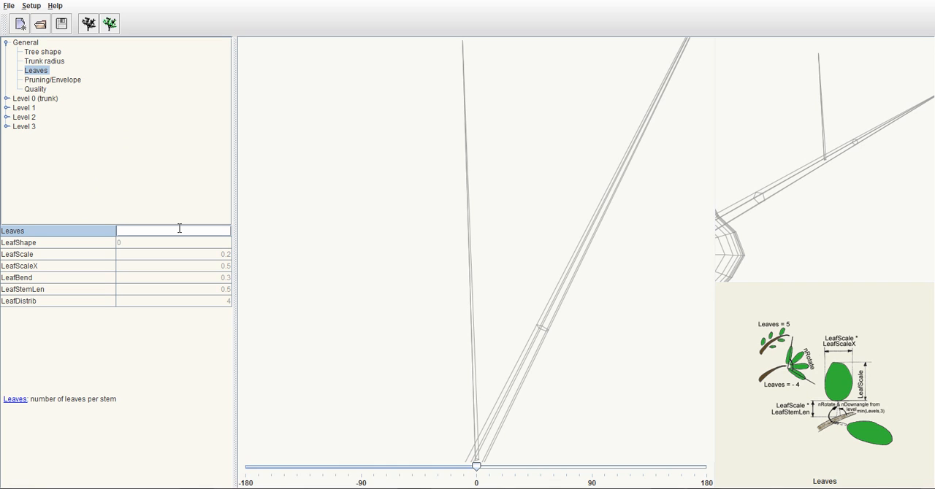
type("30")
key("Return")
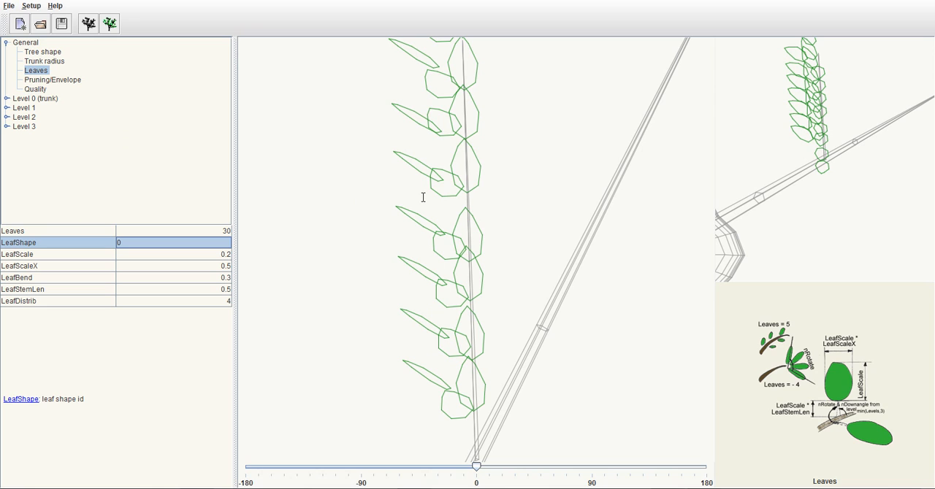
Try the disc4 and sphere options for LeafShape
left_click(138, 243)
left_click(225, 243)
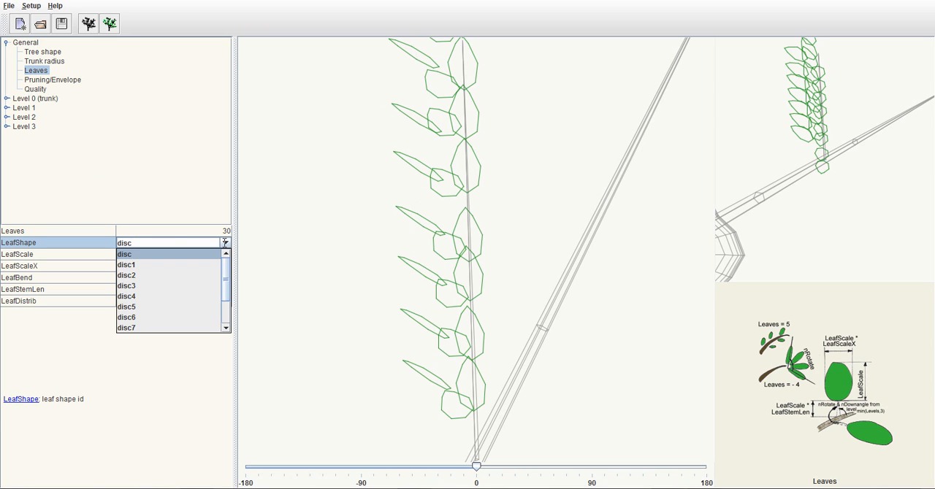
left_click(142, 296)
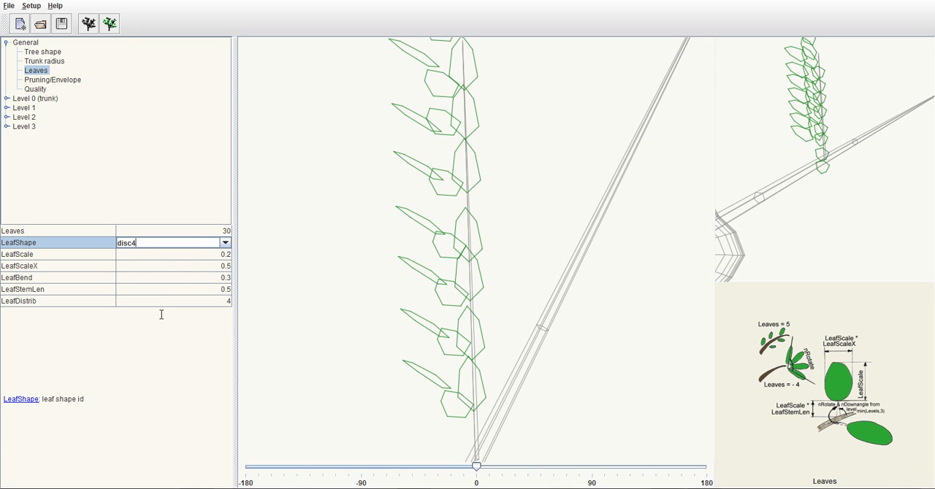
left_click(225, 243)
scroll(146, 295, "down", 1)
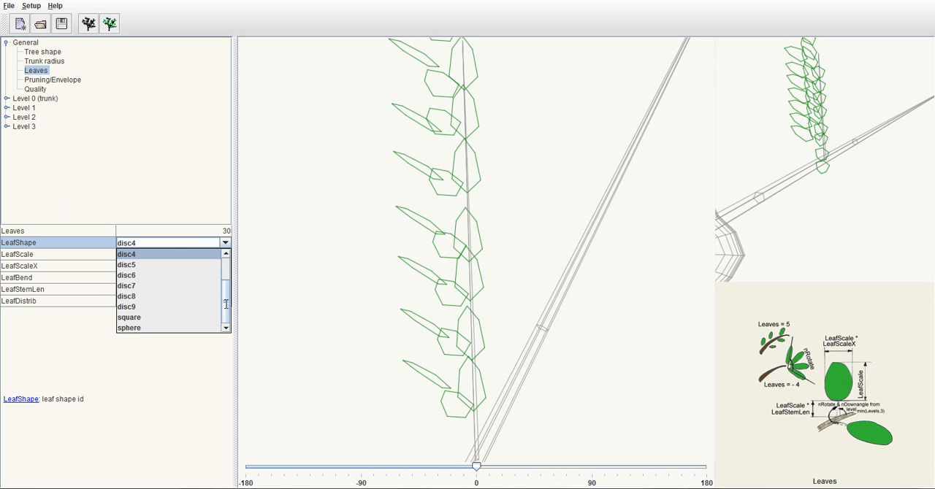
left_click(135, 328)
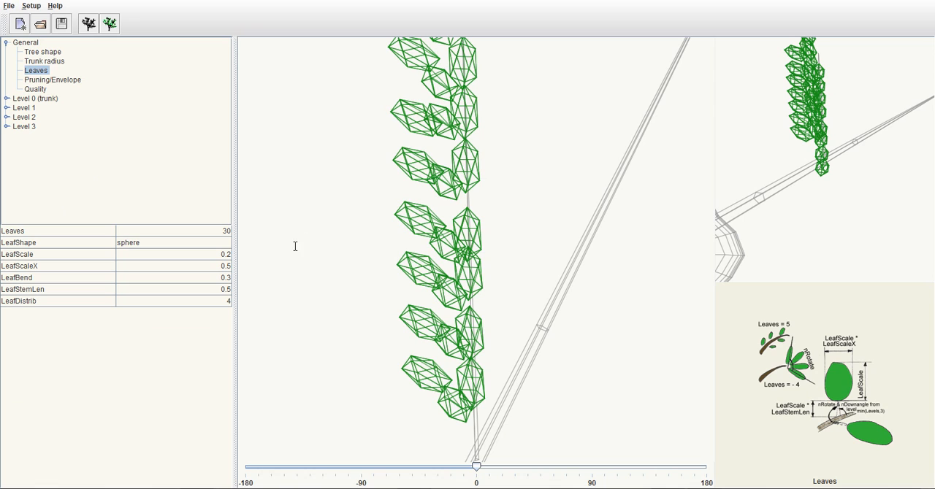
Set LeafShape to disc
left_click(218, 244)
left_click(225, 242)
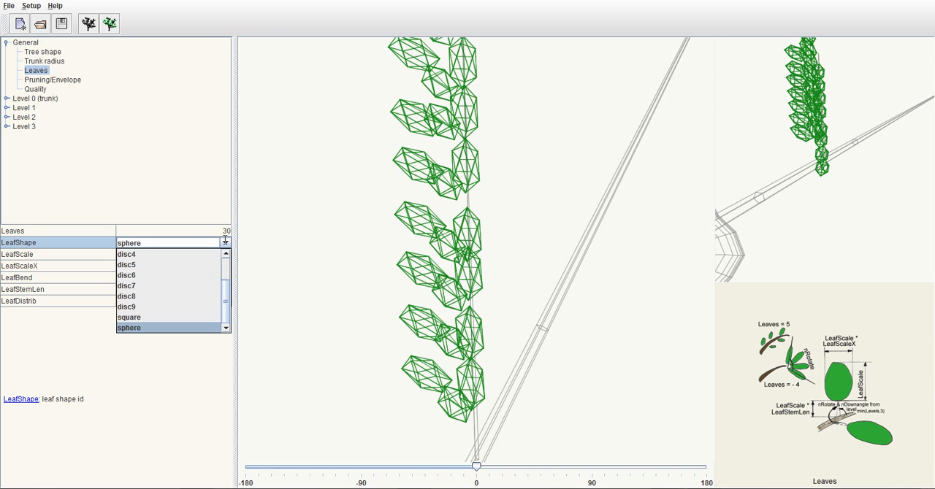
left_click_drag(227, 301, 227, 255)
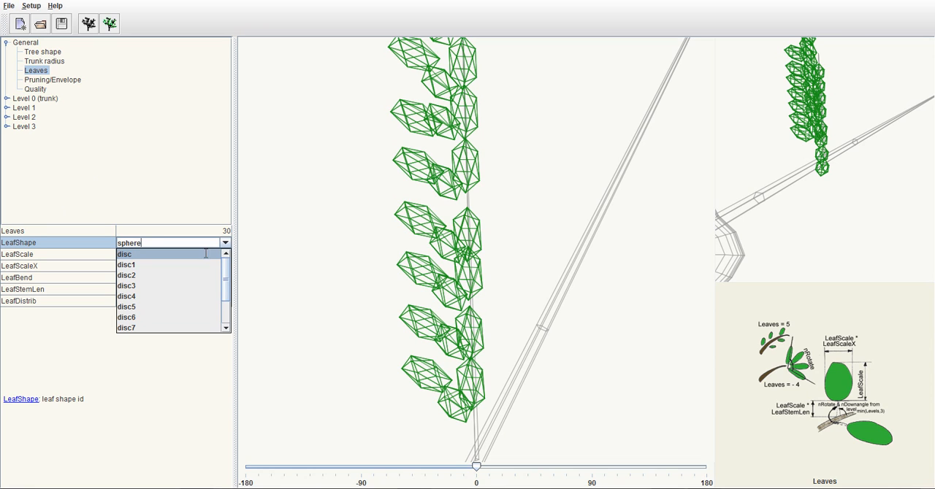
left_click(145, 255)
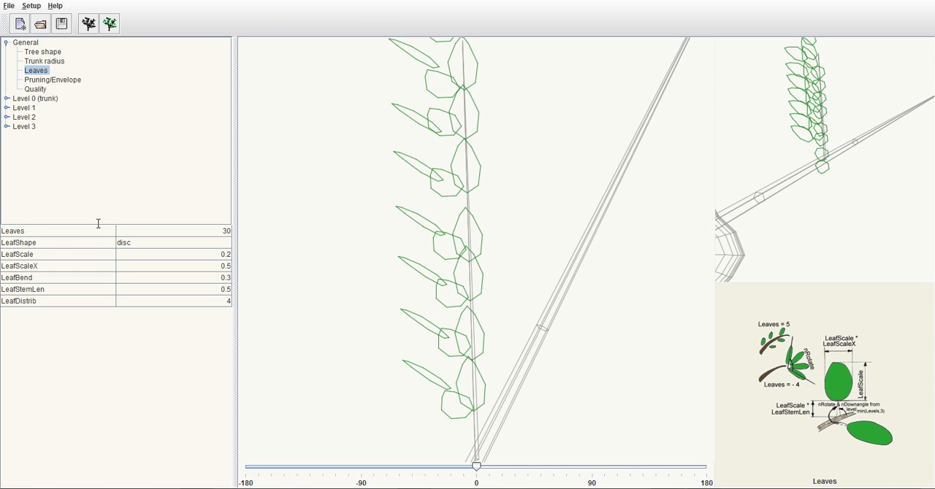
Try much longer leaves by setting LeafScale to 1
left_click(64, 254)
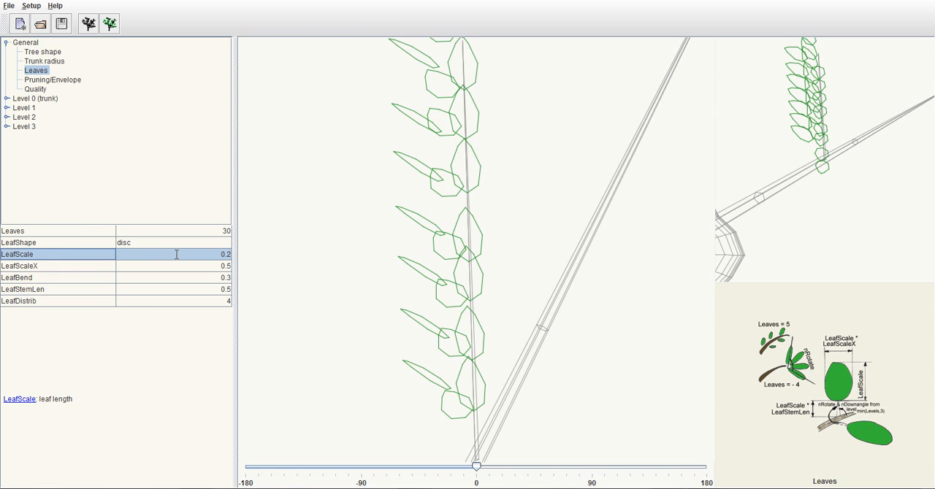
double_click(177, 255)
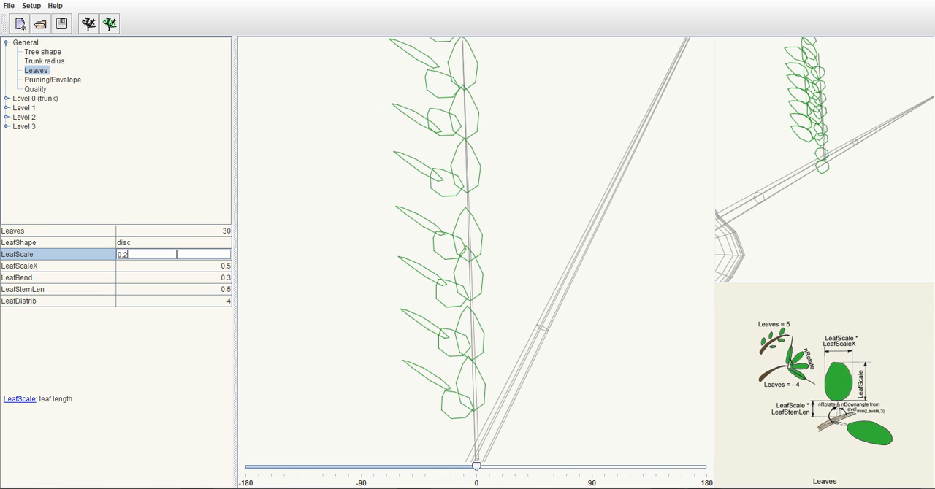
key("BackSpace")
type("2")
key("BackSpace")
key("BackSpace")
key("BackSpace")
type("1")
key("Return")
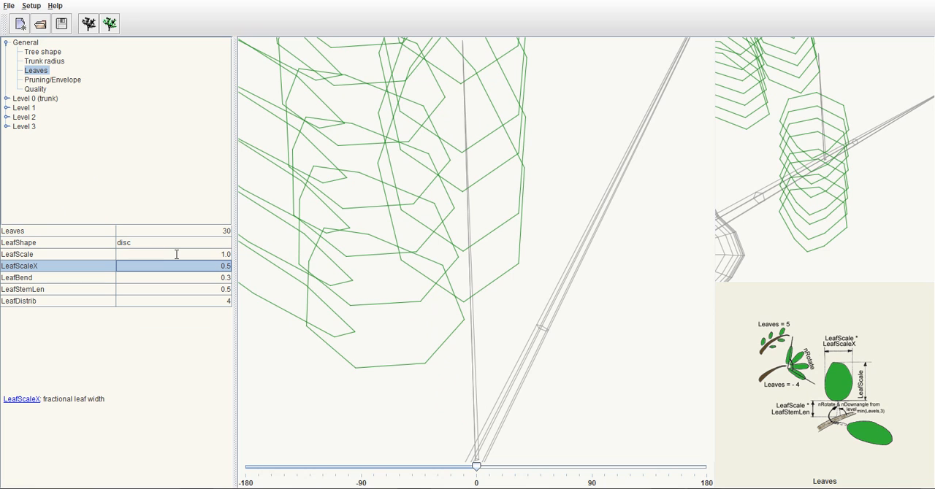
Set the leaf length LeafScale to 0.15
double_click(177, 254)
key("BackSpace")
key("BackSpace")
key("BackSpace")
type("0.15")
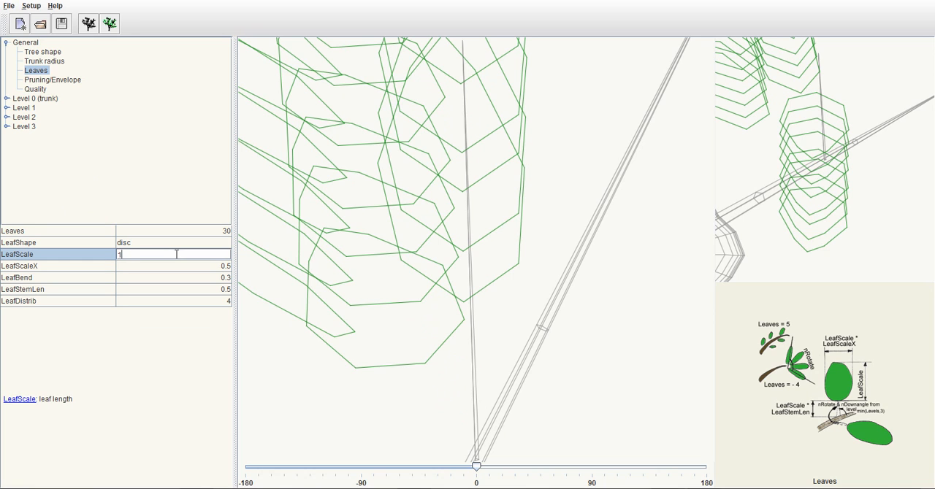
key("Return")
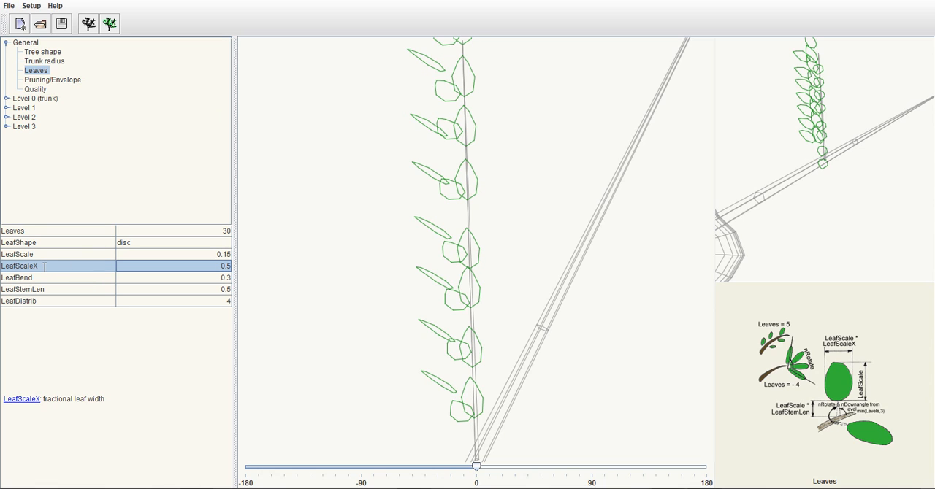
Widen the leaves by setting LeafScaleX to 1
double_click(211, 265)
key("BackSpace")
key("BackSpace")
key("BackSpace")
type("1")
key("Return")
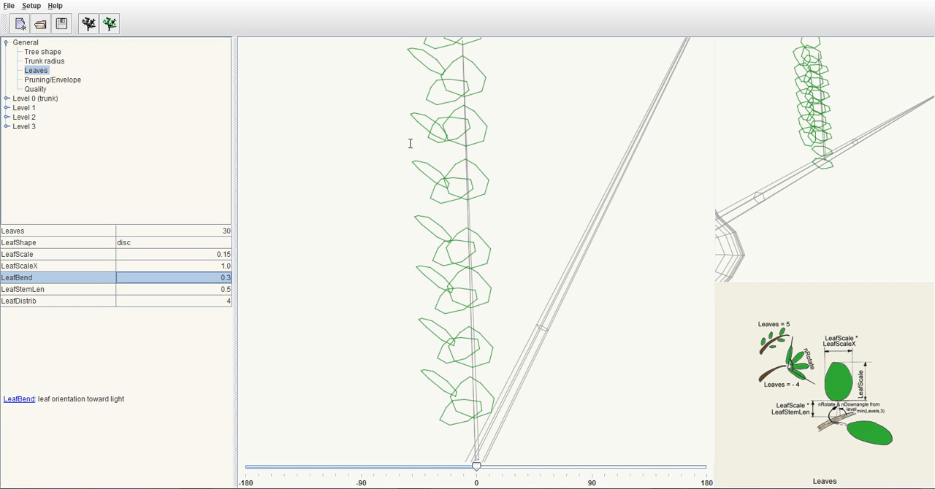
Narrow the leaves by setting the fractional leaf width LeafScaleX to 0.75
double_click(197, 268)
key("BackSpace")
key("BackSpace")
key("BackSpace")
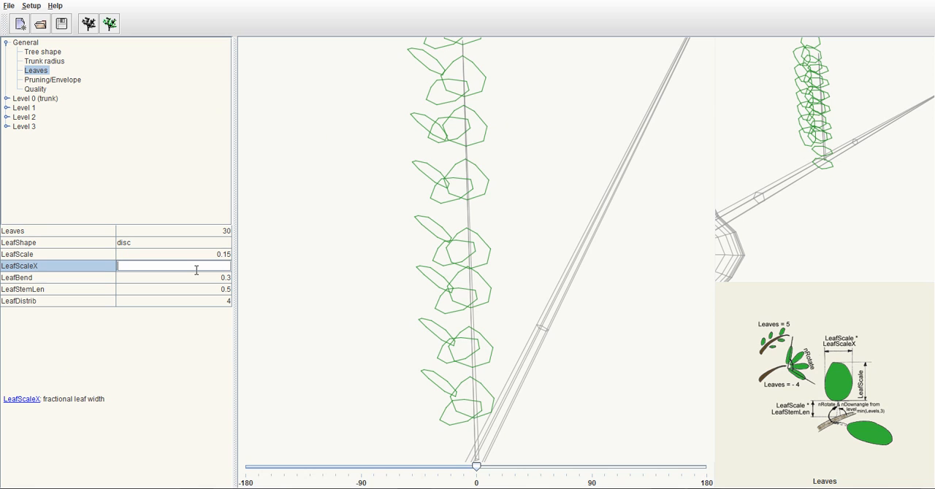
type("0.75")
key("Return")
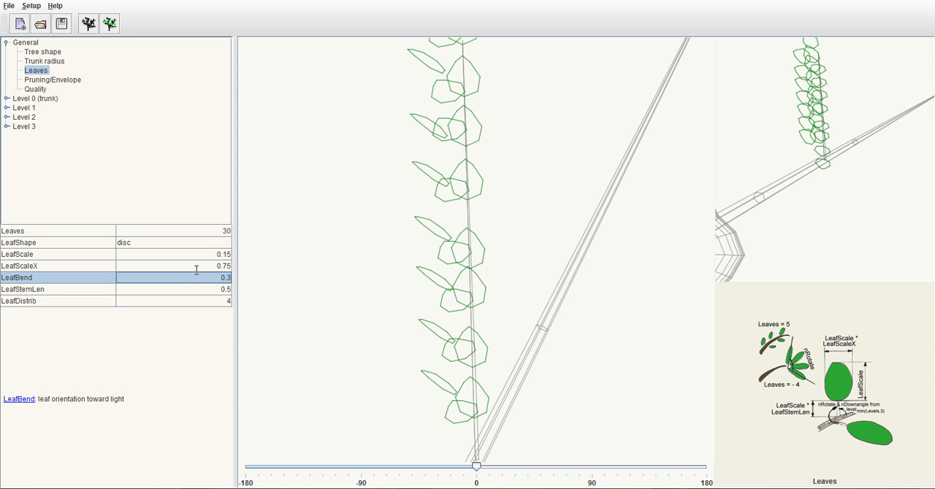
Try much narrower leaves with LeafScaleX at 0.3, and return the leaf width to 0.75
double_click(196, 266)
type("0.3")
key("Return")
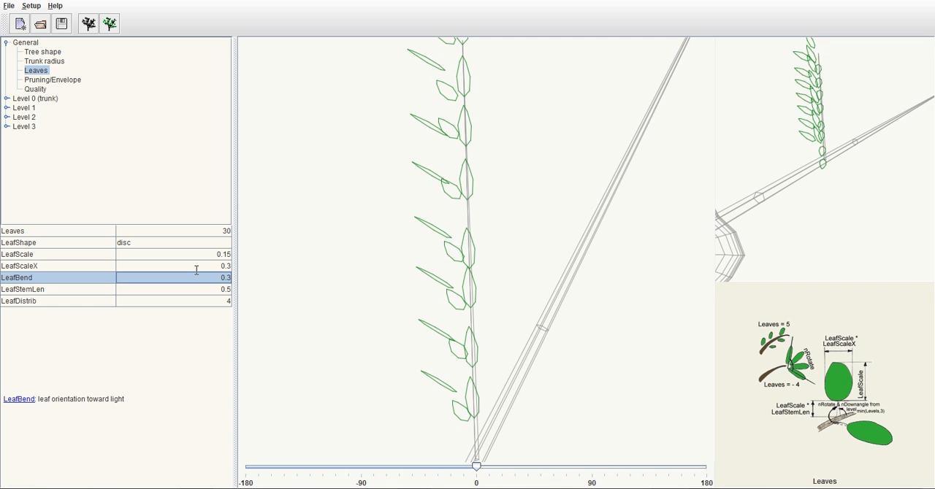
double_click(196, 267)
key("BackSpace")
type("75")
key("Return")
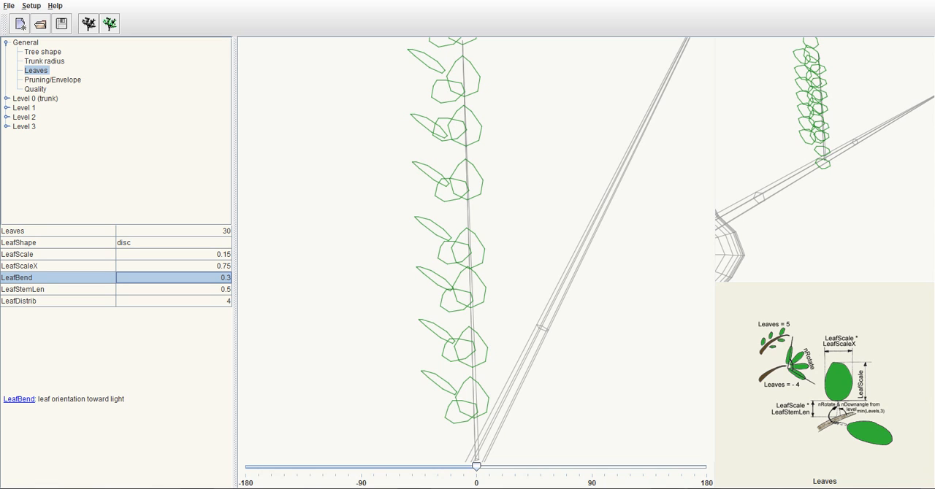
Try shorter leaf stems by setting LeafStemLen to 0.1 and to 0.075
left_click(69, 289)
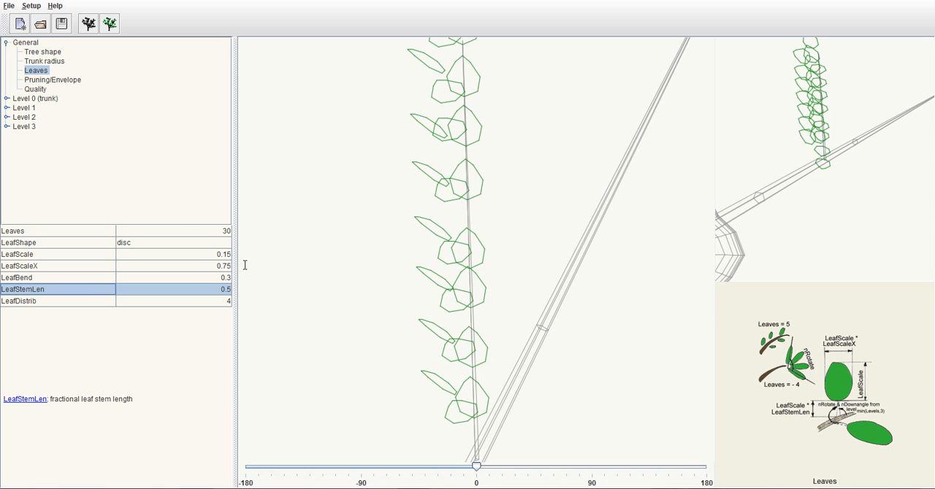
left_click(185, 289)
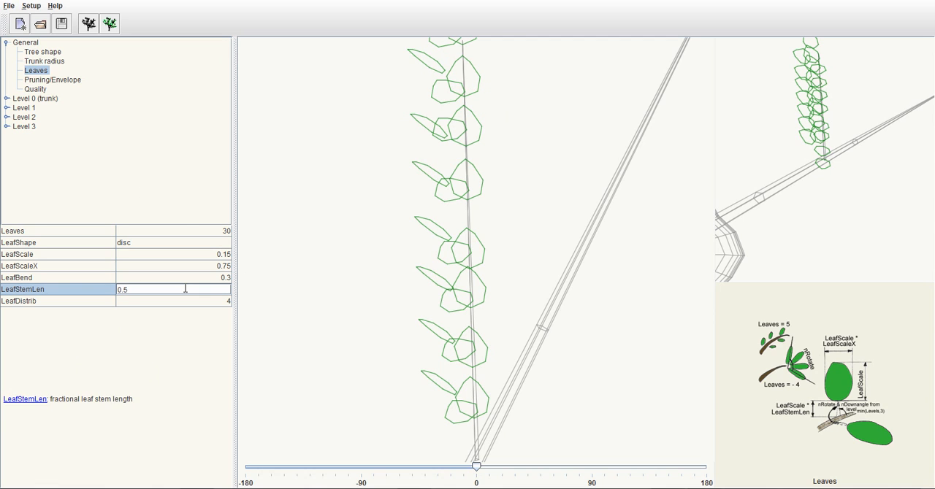
key("BackSpace")
type("1")
key("Return")
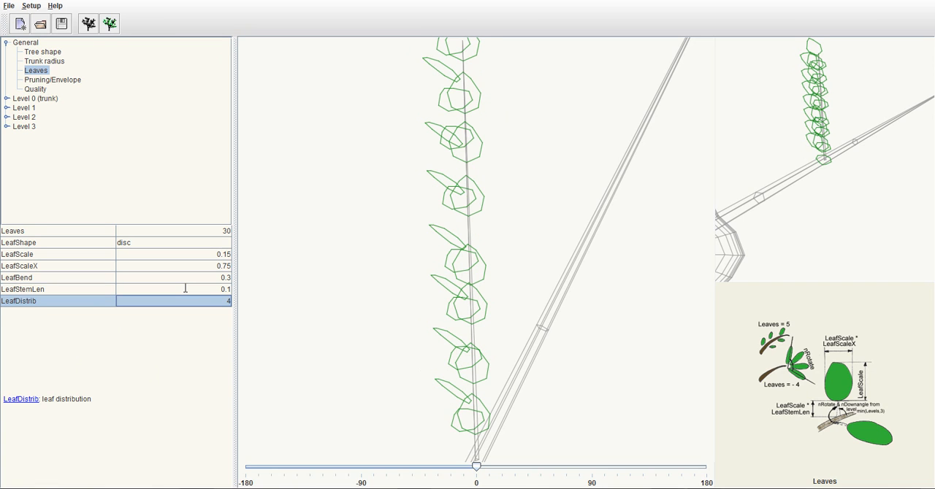
double_click(185, 288)
key("BackSpace")
type("075")
key("Return")
Set the fractional leaf stem length LeafStemLen to 0.05
double_click(185, 288)
key("BackSpace")
key("BackSpace")
type("5")
key("Return")
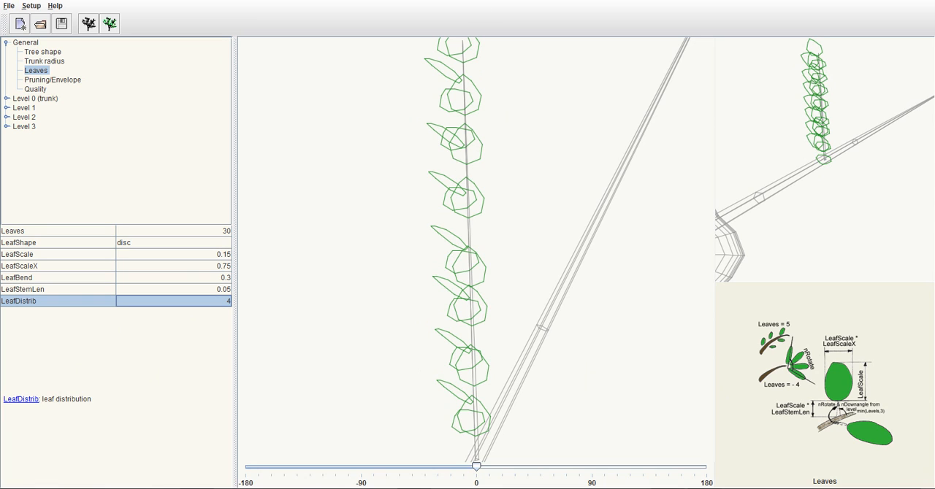
Set the leaf distribution LeafDistrib to 1
left_click(192, 304)
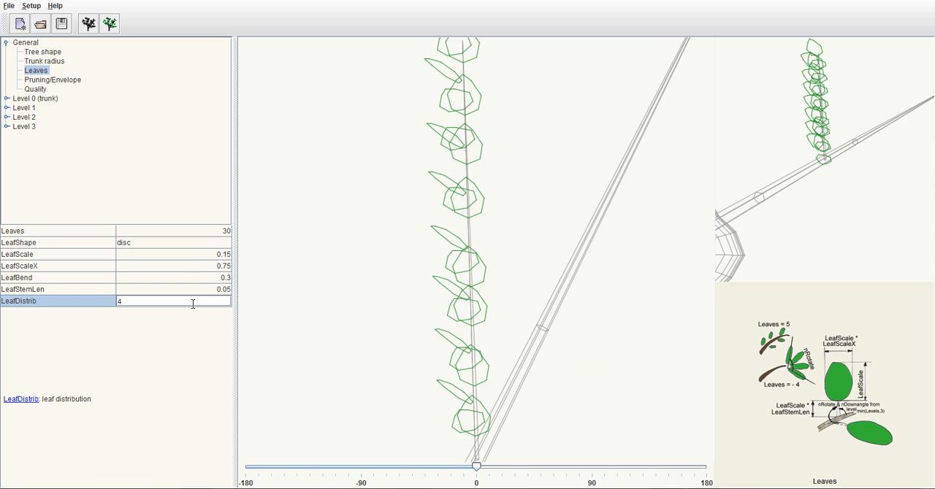
key("BackSpace")
type("1")
key("Return")
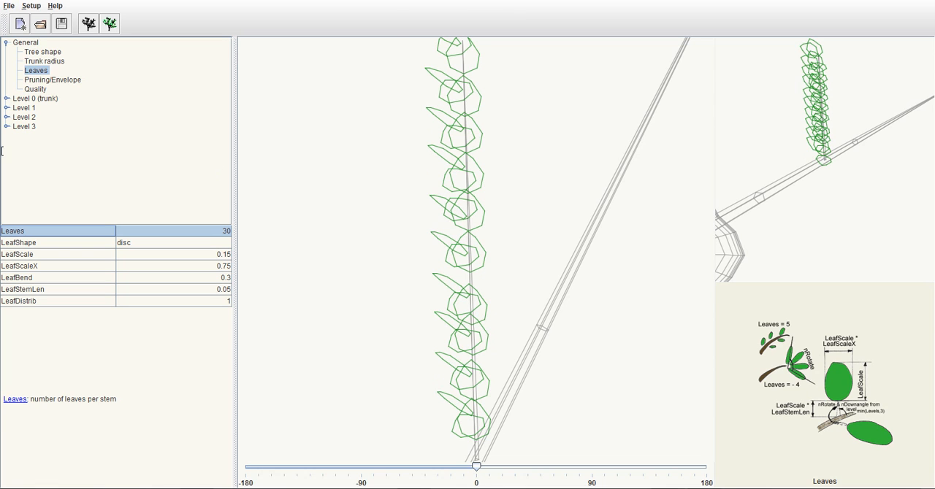
Review the general pruning and quality parameters and the trunk's length and taper parameters
left_click(57, 80)
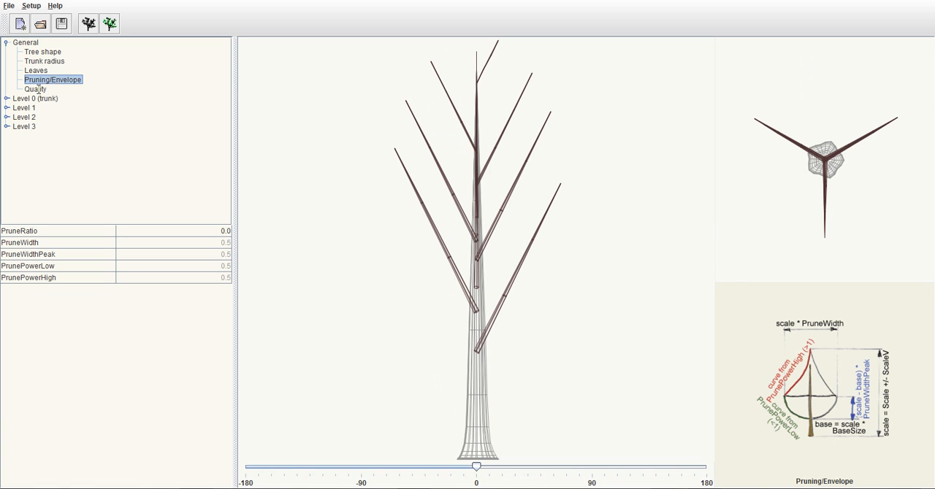
left_click(37, 88)
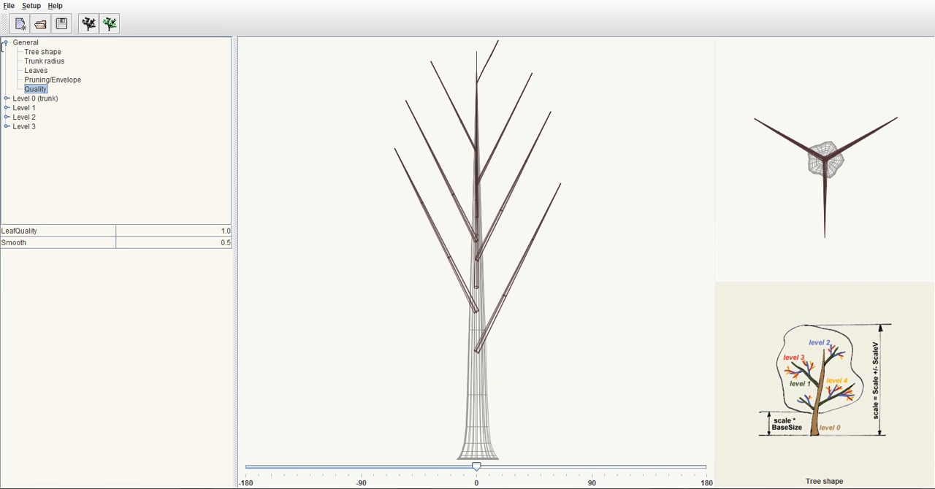
left_click(6, 43)
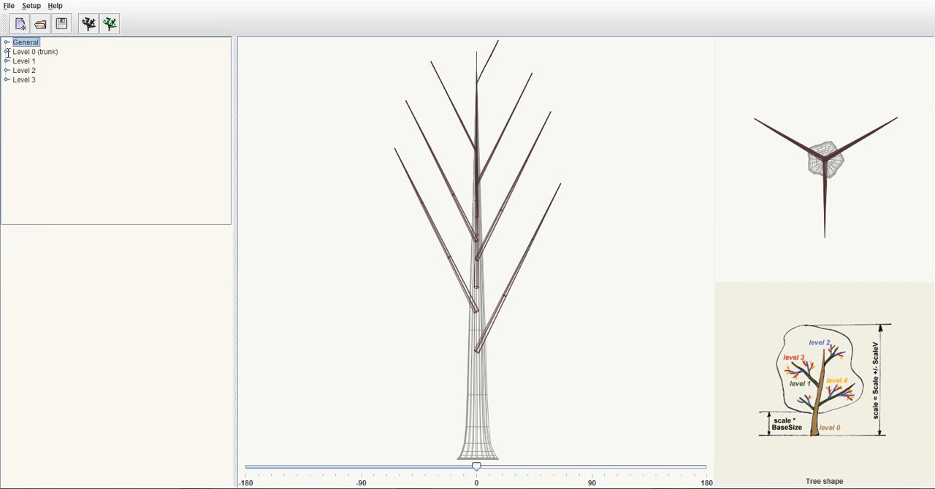
left_click(6, 52)
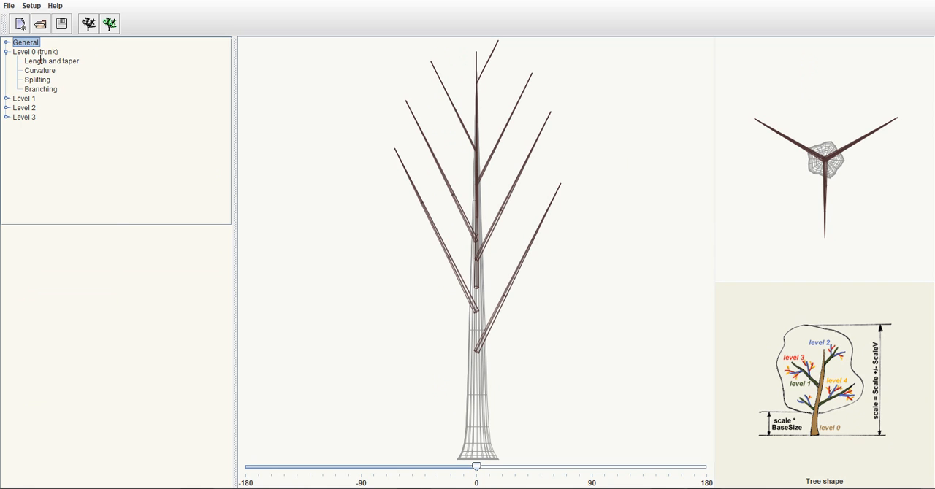
left_click(40, 61)
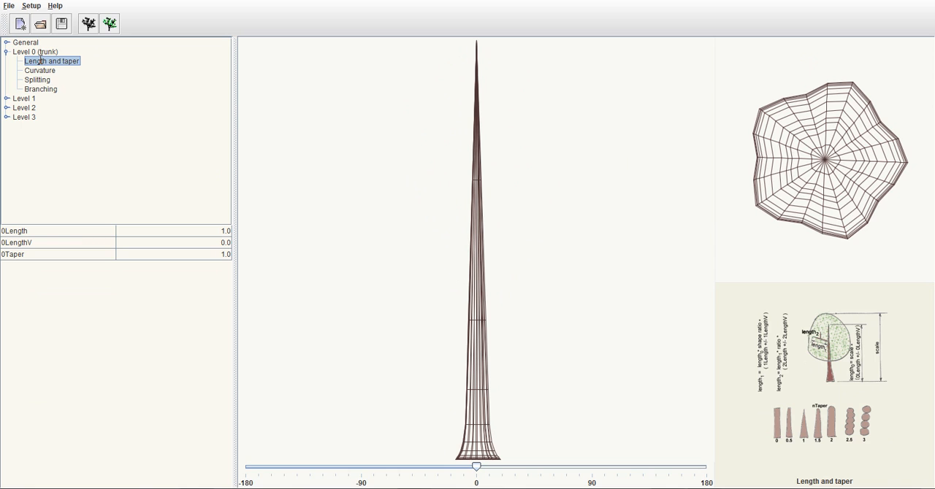
Set the trunk's curvature resolution 0CurveRes to 10
left_click(40, 70)
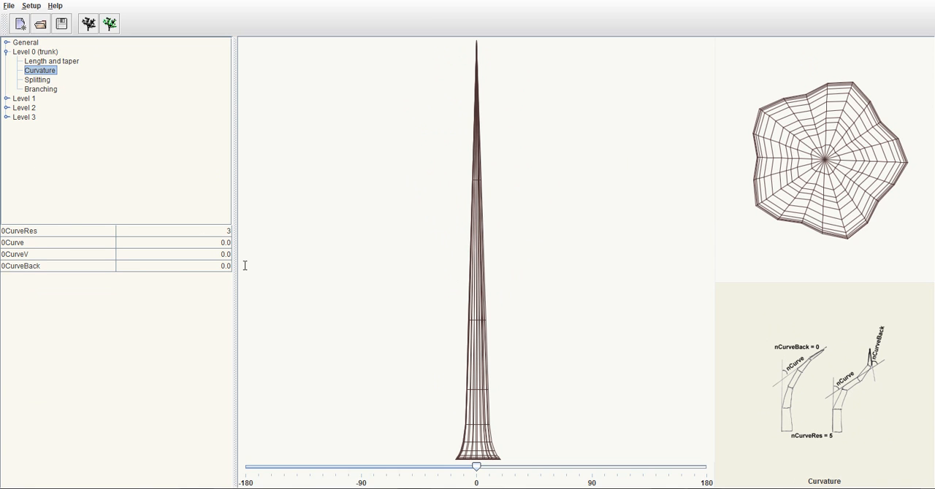
left_click(203, 231)
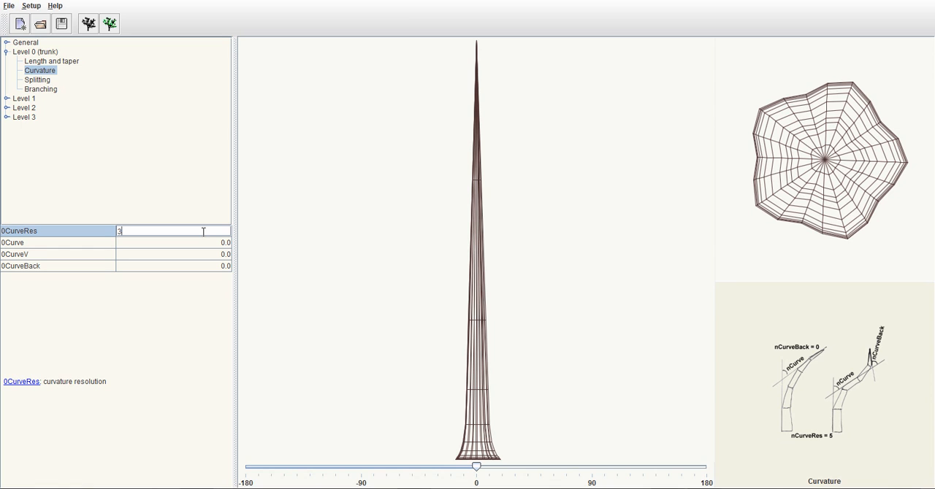
key("BackSpace")
type("10")
key("Return")
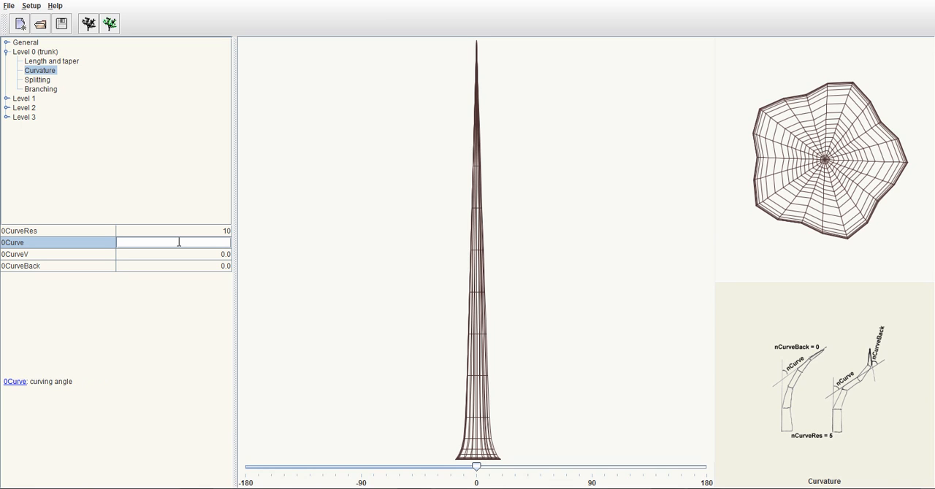
Set the trunk's curving angle 0Curve to 1 and its variation 0CurveV to 1
type("1")
key("Return")
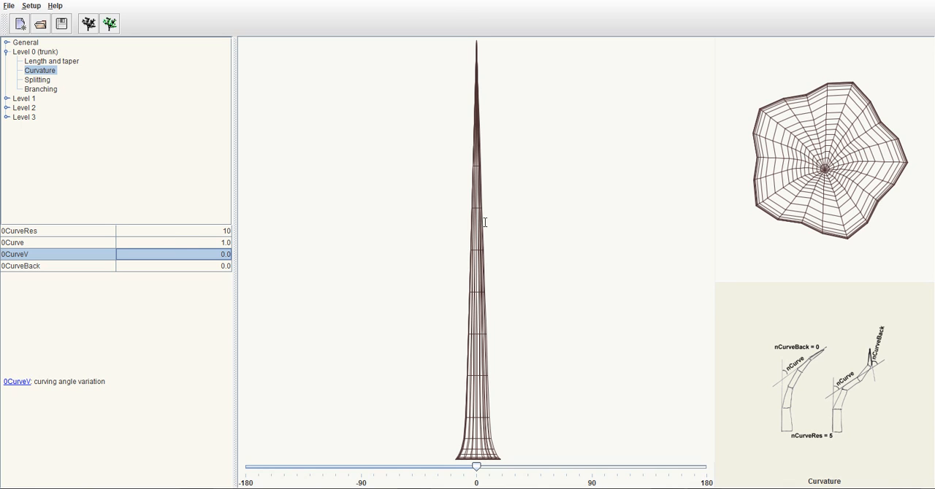
double_click(188, 253)
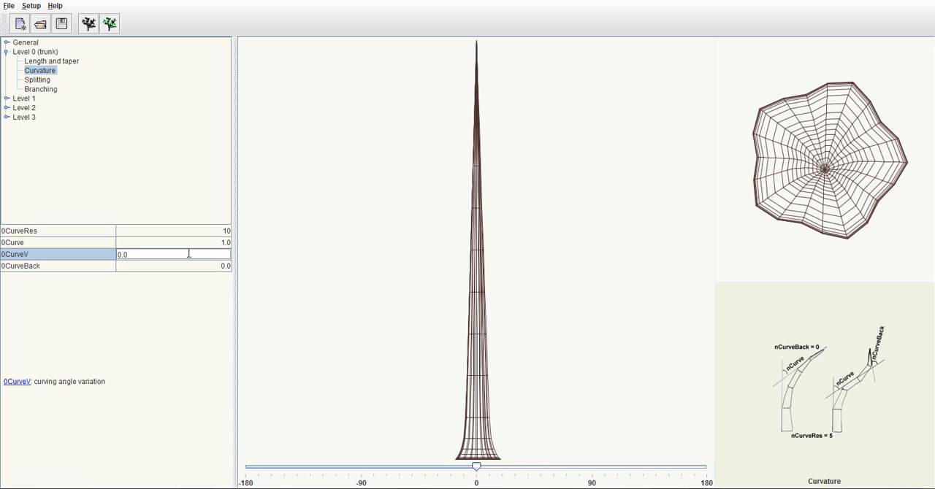
key("BackSpace")
key("BackSpace")
key("BackSpace")
type("1")
key("Return")
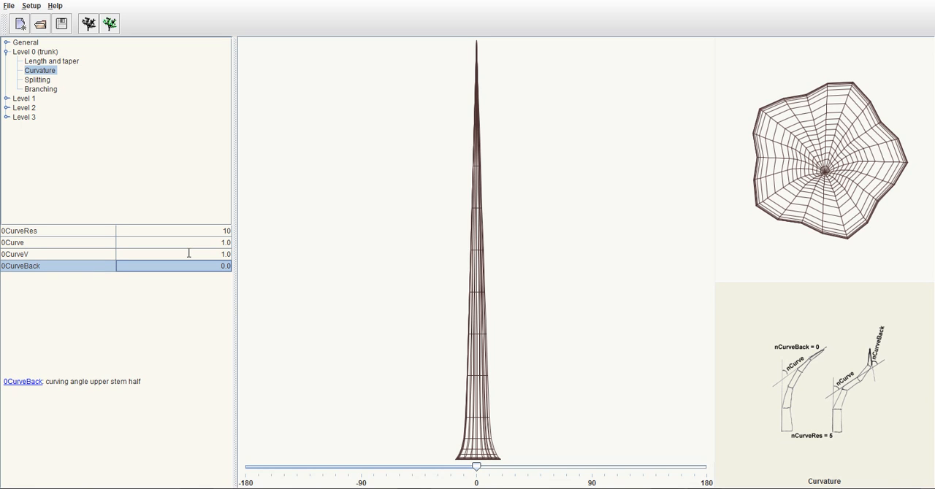
Set the curving angle of the trunk's upper half, 0CurveBack, to -1
double_click(200, 267)
key("BackSpace")
key("BackSpace")
key("BackSpace")
type("-1")
key("Return")
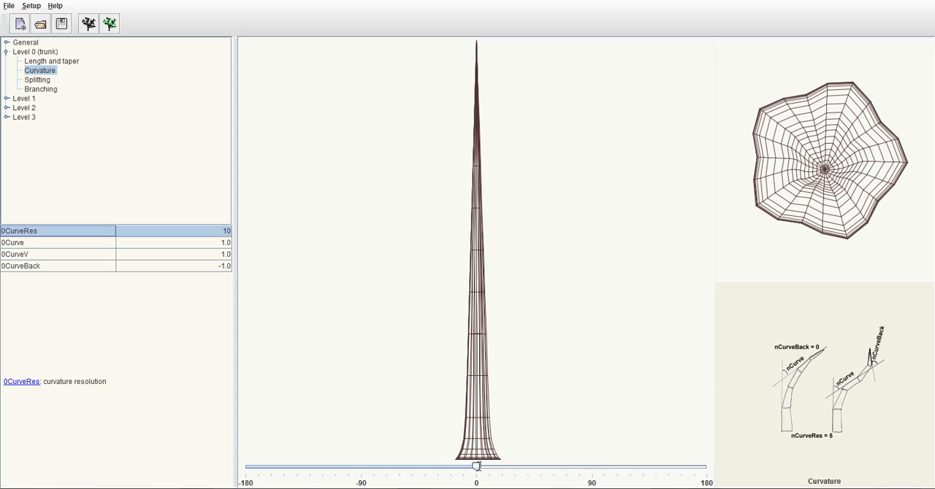
Inspect the curved trunk from another angle and review the trunk's splitting and branching parameters
left_click_drag(476, 466, 524, 466)
left_click_drag(600, 423, 479, 435)
left_click(44, 80)
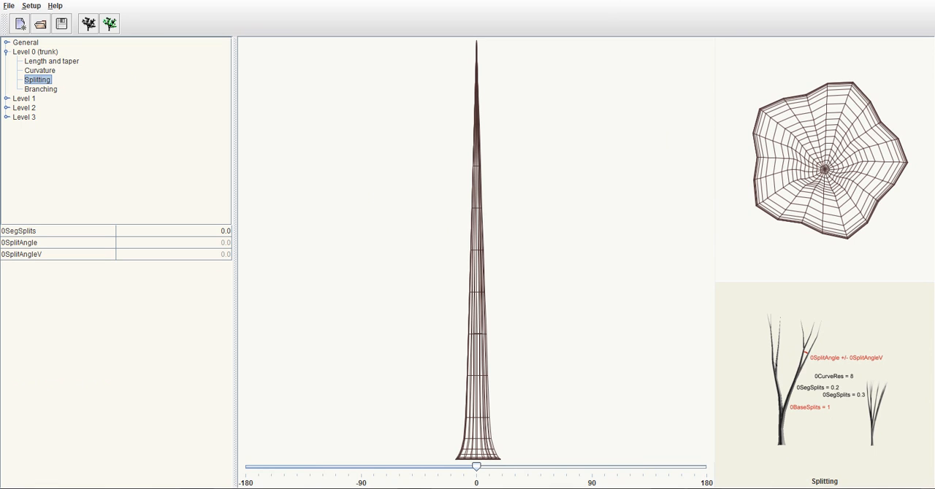
left_click(43, 89)
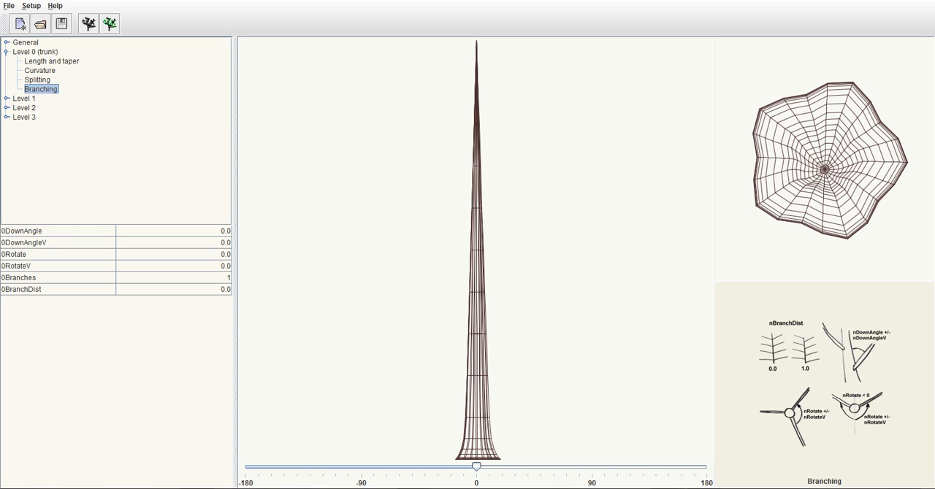
left_click(6, 51)
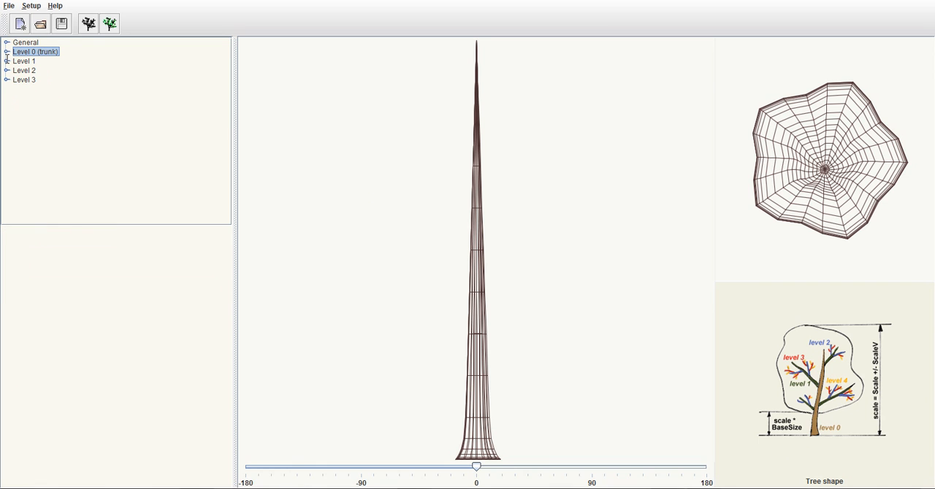
Set the curvature resolution 1CurveRes of the Level 1 branches to 10
left_click(6, 61)
left_click(46, 70)
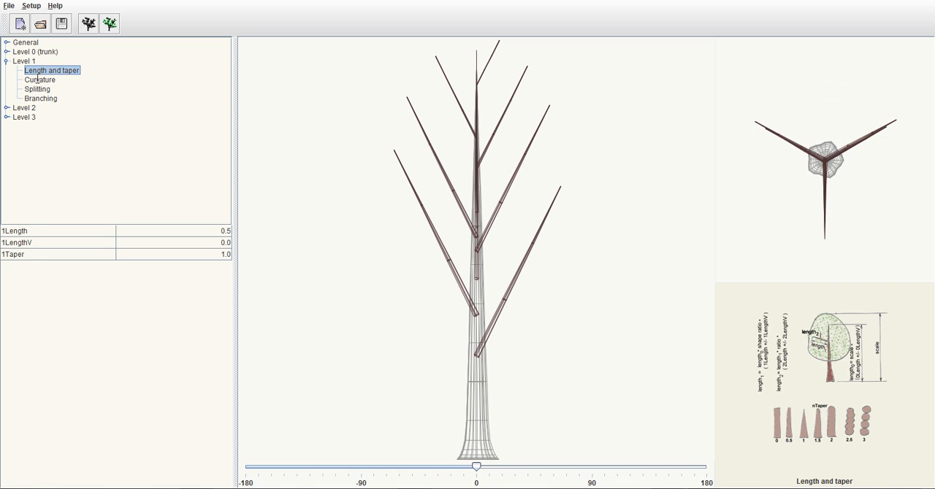
left_click(38, 80)
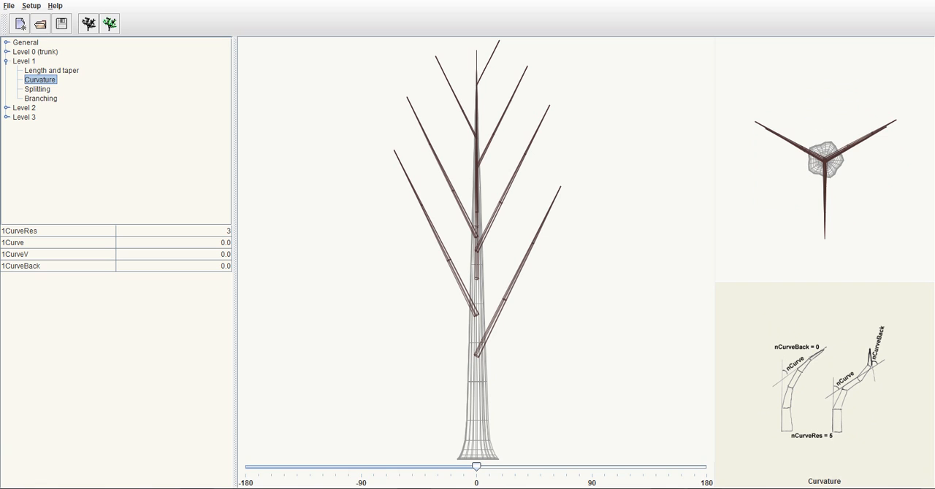
left_click(172, 231)
type("10")
key("Return")
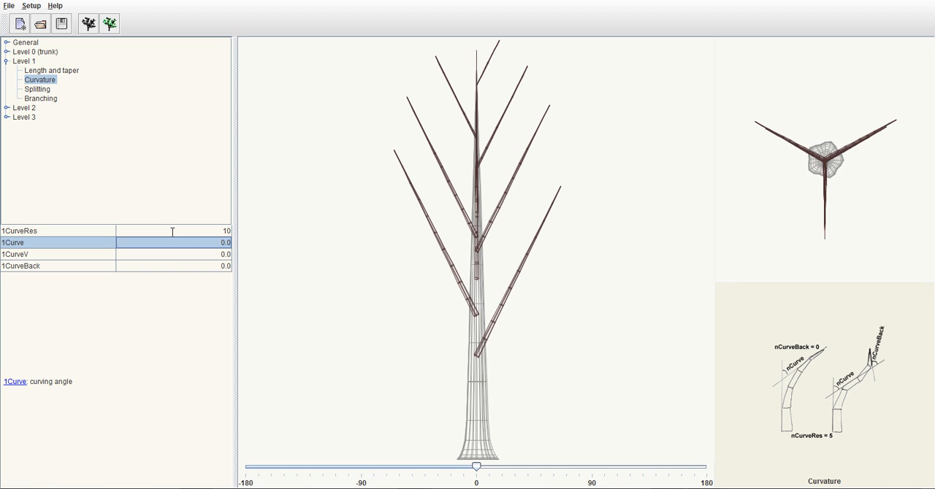
Set the curving angle 1Curve of the Level 1 branches to 5
double_click(185, 242)
key("BackSpace")
key("BackSpace")
type("5")
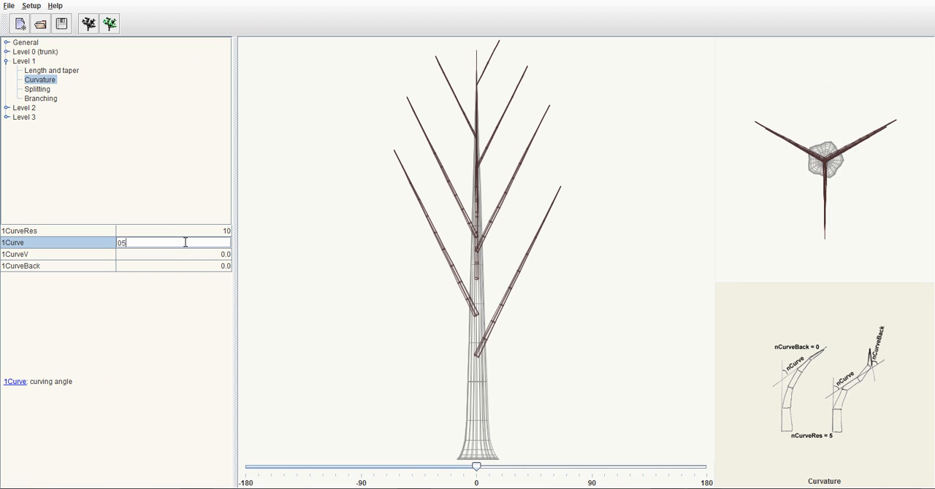
key("Return")
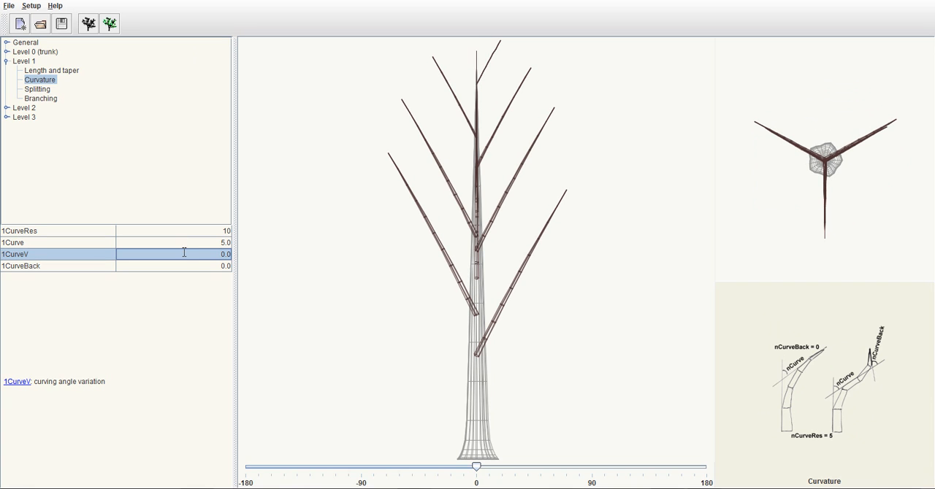
Try a negative curving angle variation on the Level 1 branches by setting 1CurveV to -5
double_click(187, 254)
key("BackSpace")
key("BackSpace")
Try a smaller negative variation for the Level 1 branches by setting 1CurveV to -1
key("BackSpace")
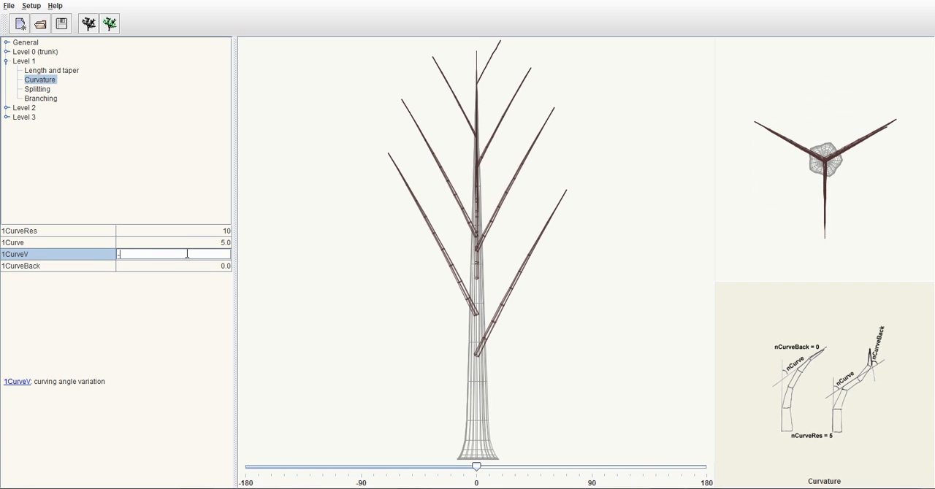
type("-5")
key("Return")
double_click(187, 253)
key("BackSpace")
key("BackSpace")
key("BackSpace")
type("1")
key("Return")
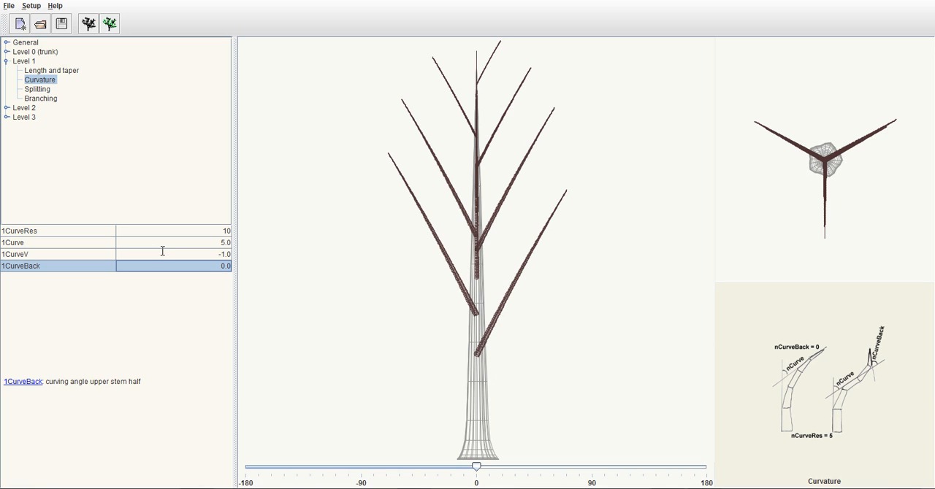
Set the curving angle variation 1CurveV of the Level 1 branches to 1
double_click(195, 254)
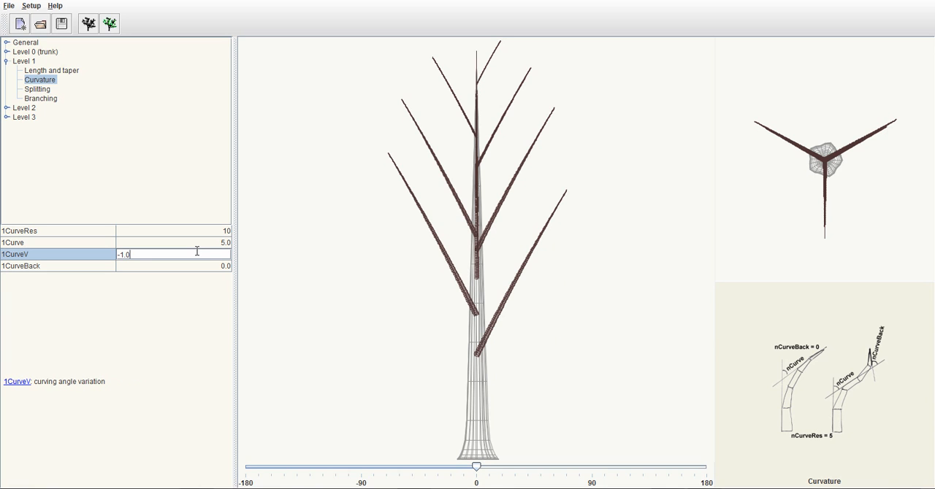
key("BackSpace")
key("BackSpace")
type("1")
key("Return")
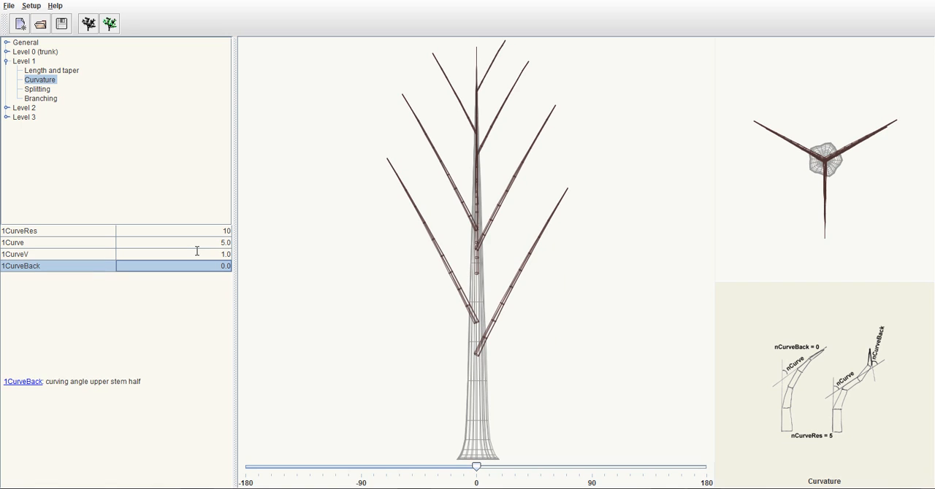
Try a stronger curving angle variation on the Level 1 branches by setting 1CurveV to 5
double_click(196, 254)
key("BackSpace")
key("BackSpace")
key("BackSpace")
type("5")
key("Return")
double_click(197, 253)
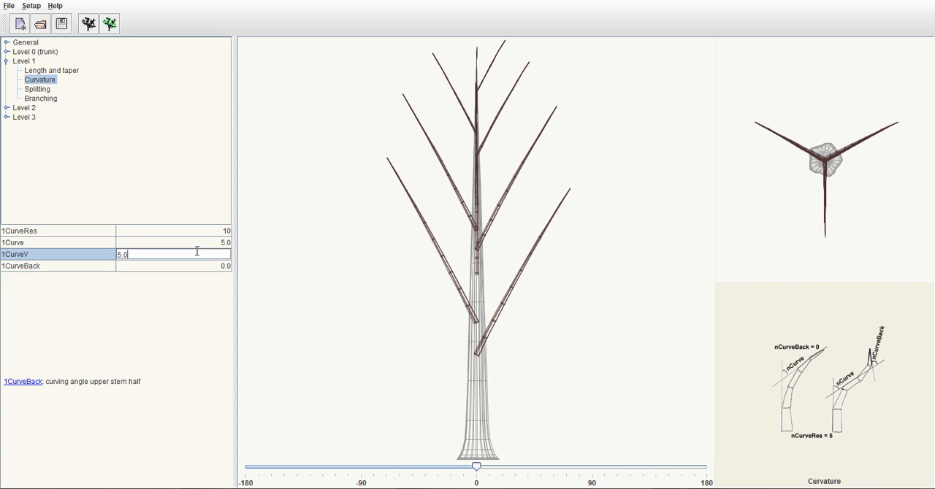
Set the curving angle 1Curve of the Level 1 branches to 10
double_click(205, 244)
key("BackSpace")
key("BackSpace")
key("BackSpace")
type("10")
key("Return")
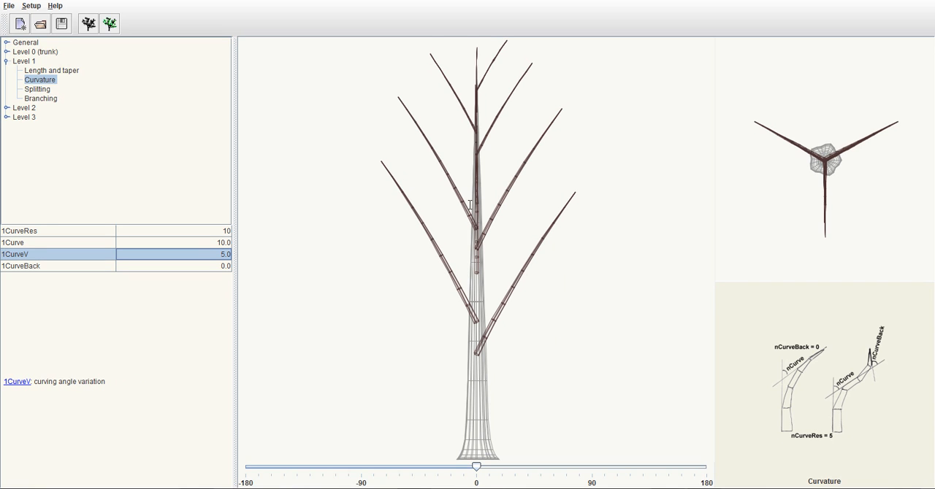
Set the curving angle variation 1CurveV of the Level 1 branches to 10
double_click(208, 256)
key("BackSpace")
key("BackSpace")
key("BackSpace")
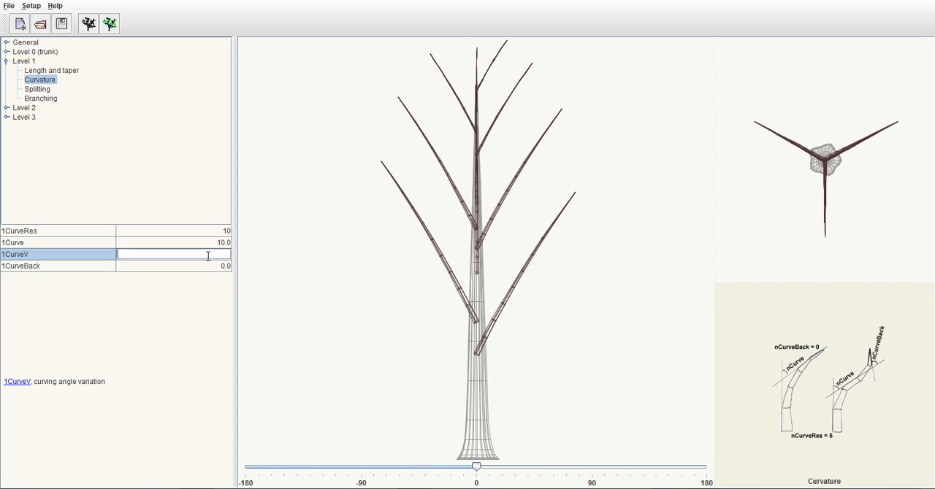
type("10")
key("Return")
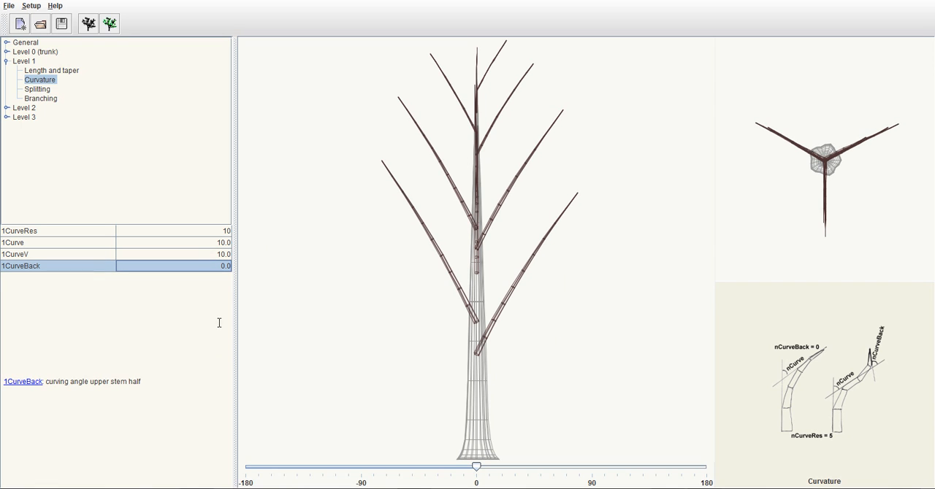
Set 1CurveBack, the curving angle of the Level 1 branches' upper half, to -5
double_click(213, 266)
key("BackSpace")
key("BackSpace")
key("BackSpace")
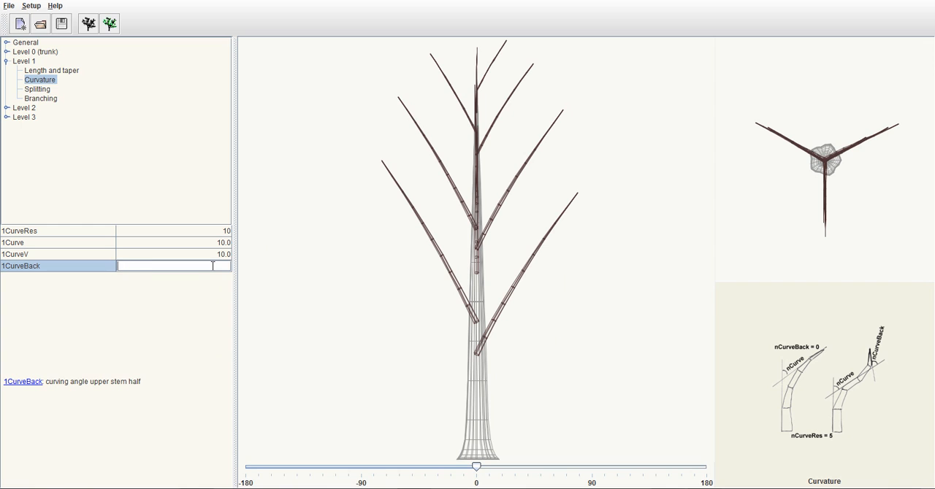
type("-5")
key("Return")
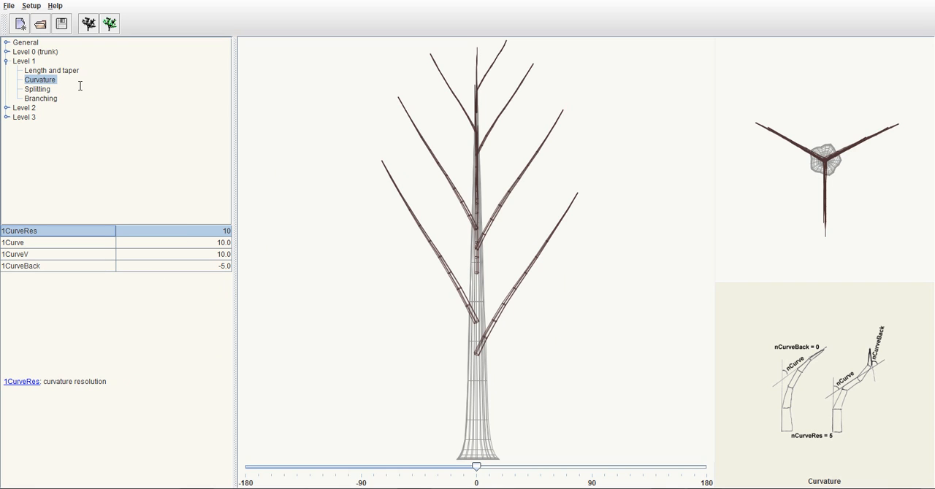
In the Level 1 branching parameters, set the angle from the parent, 1DownAngle, to 60
left_click(40, 98)
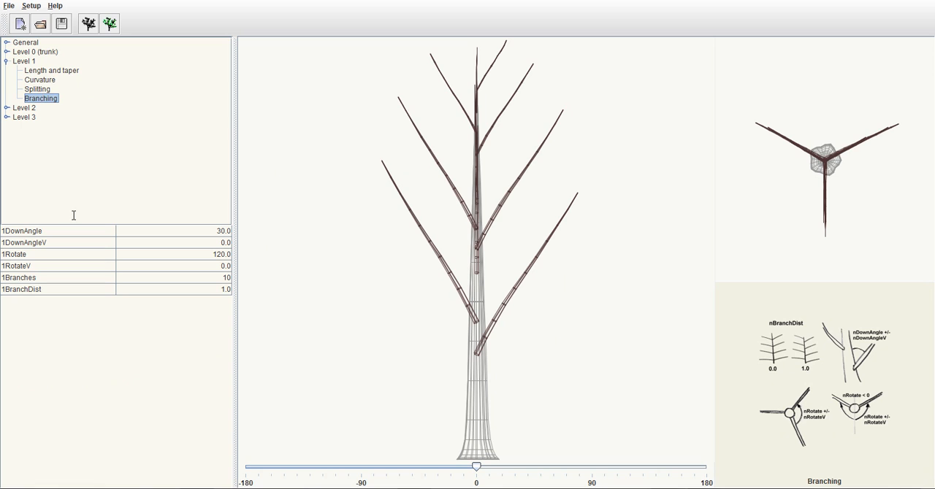
left_click(152, 231)
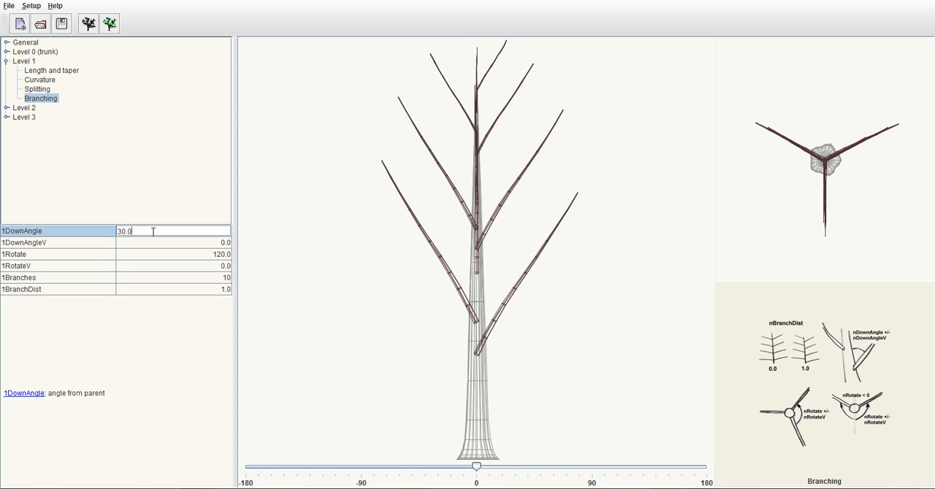
key("BackSpace")
key("BackSpace")
key("BackSpace")
key("BackSpace")
type("60")
key("Return")
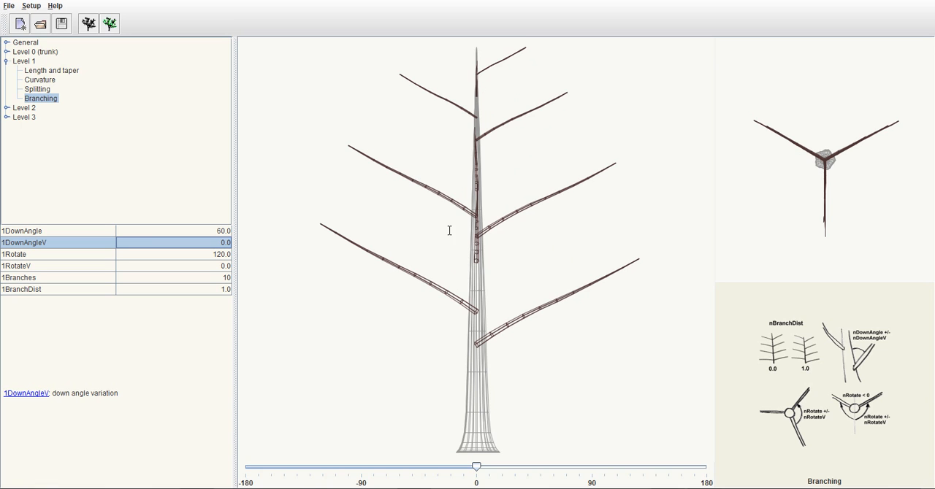
Try a down angle variation 1DownAngleV of -30 on the Level 1 branches
double_click(212, 243)
key("BackSpace")
Try a larger negative down angle variation on the Level 1 branches by setting 1DownAngleV to -40
key("BackSpace")
key("BackSpace")
type("-30")
key("Return")
double_click(212, 242)
key("BackSpace")
key("BackSpace")
key("BackSpace")
key("BackSpace")
type("40")
key("Return")
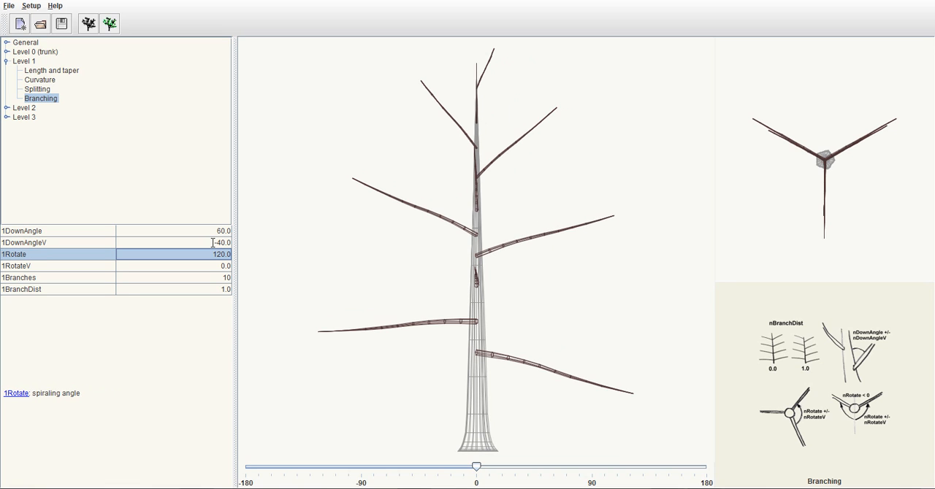
Try an even stronger down angle variation on the Level 1 branches by setting 1DownAngleV to -50
double_click(212, 242)
key("BackSpace")
key("BackSpace")
key("BackSpace")
key("BackSpace")
type("50")
key("Return")
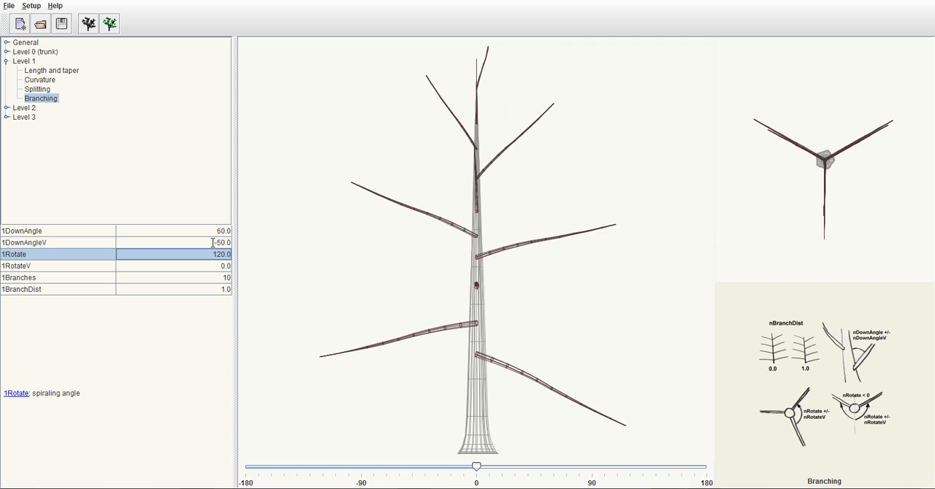
Set the down angle variation 1DownAngleV of the Level 1 branches to -35
double_click(213, 242)
key("BackSpace")
key("BackSpace")
key("BackSpace")
key("BackSpace")
type("35")
key("Return")
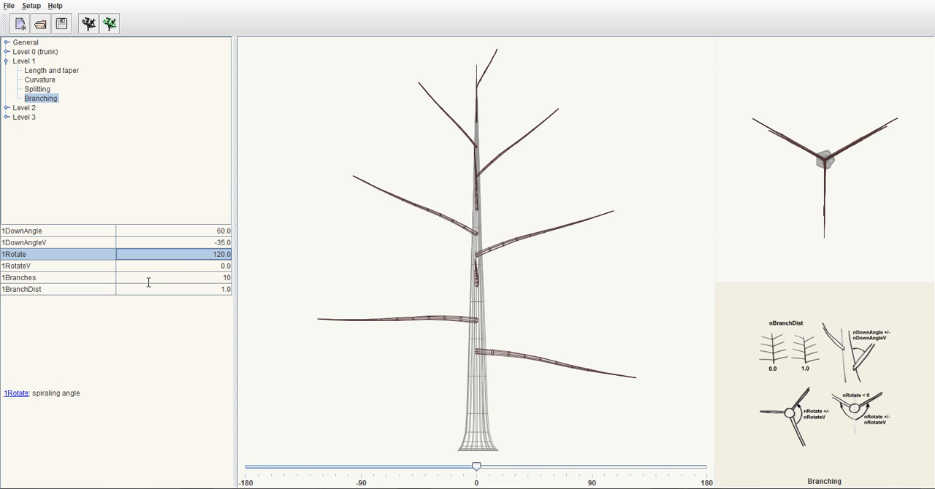
Set the spiraling angle 1Rotate of the Level 1 branches to 140
left_click(98, 244)
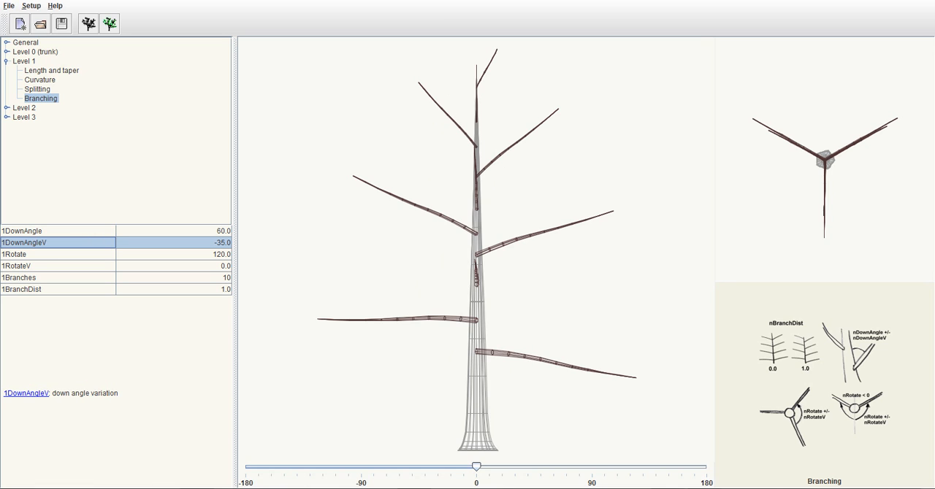
left_click(76, 254)
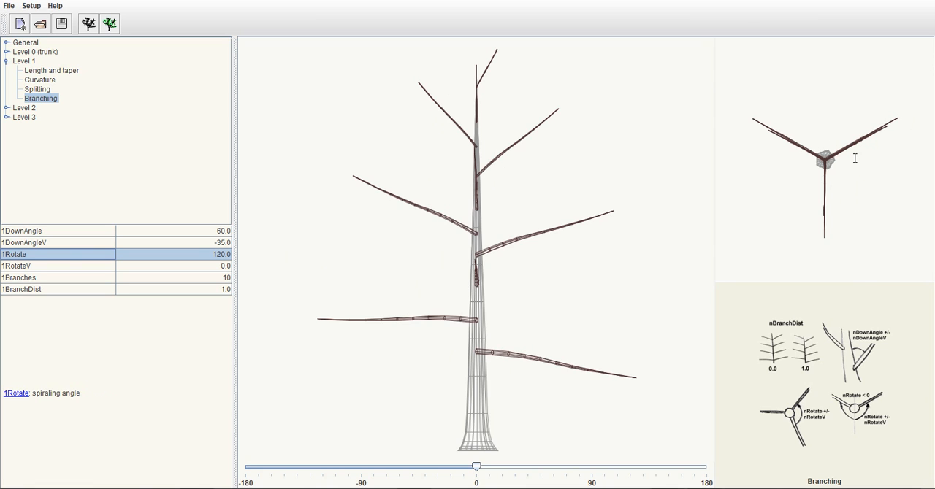
double_click(216, 256)
key("BackSpace")
key("BackSpace")
key("BackSpace")
key("BackSpace")
type("40")
key("Return")
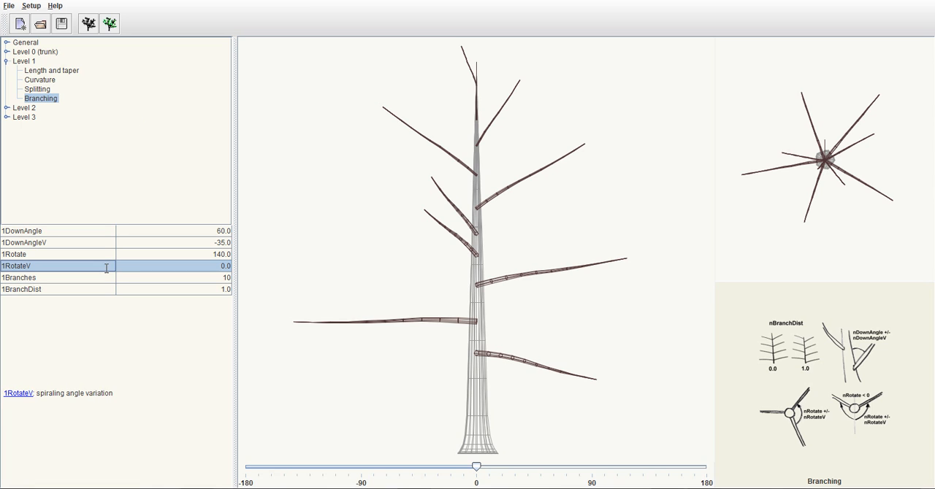
double_click(158, 264)
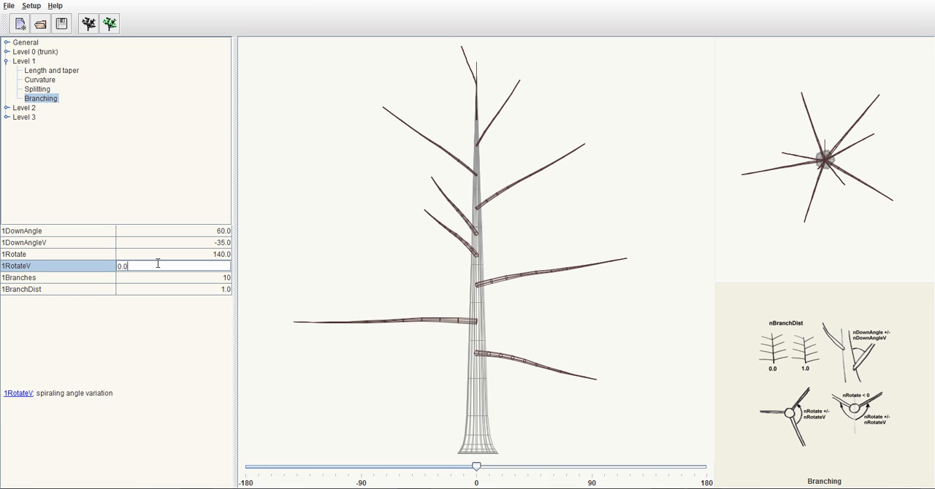
left_click(96, 266)
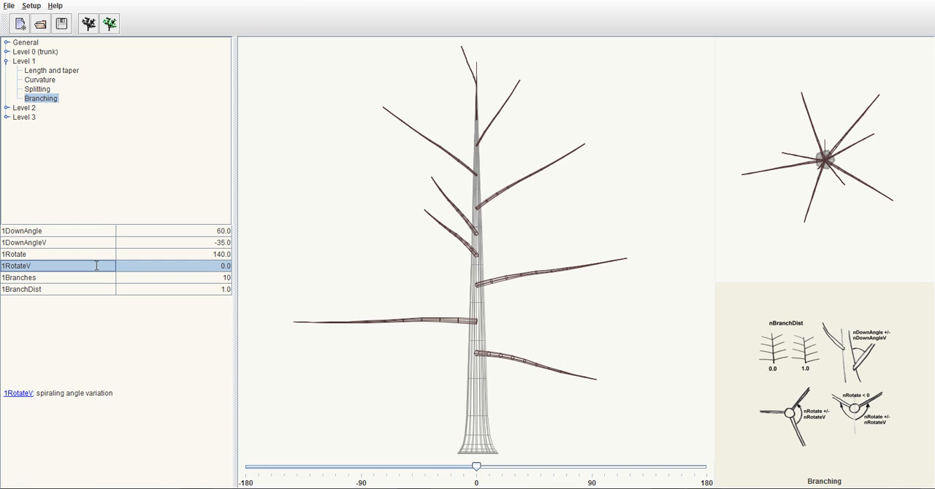
Try 50 branches on Level 1 by setting 1Branches to 50
left_click(66, 277)
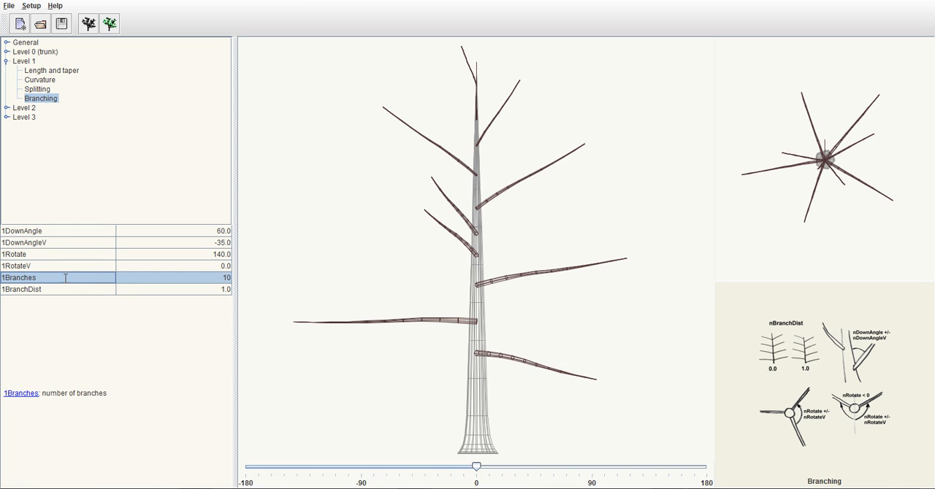
left_click(213, 273)
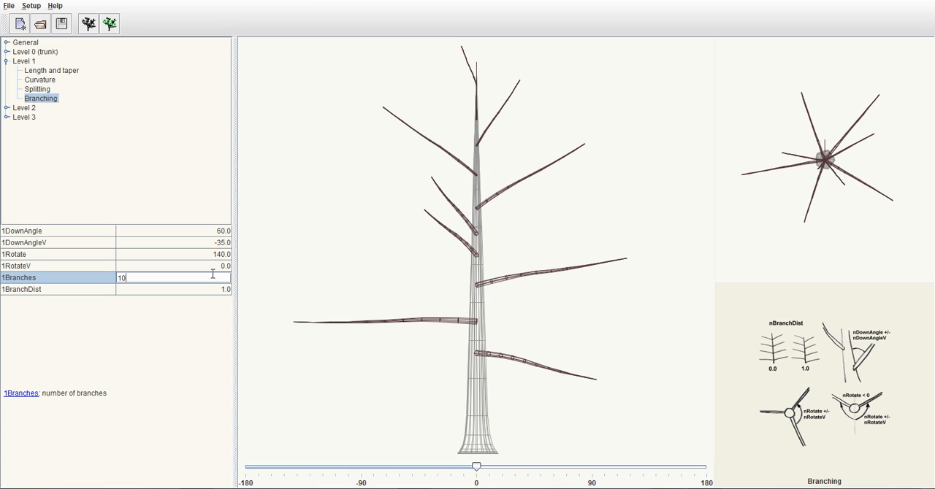
key("BackSpace")
key("BackSpace")
type("50")
key("Return")
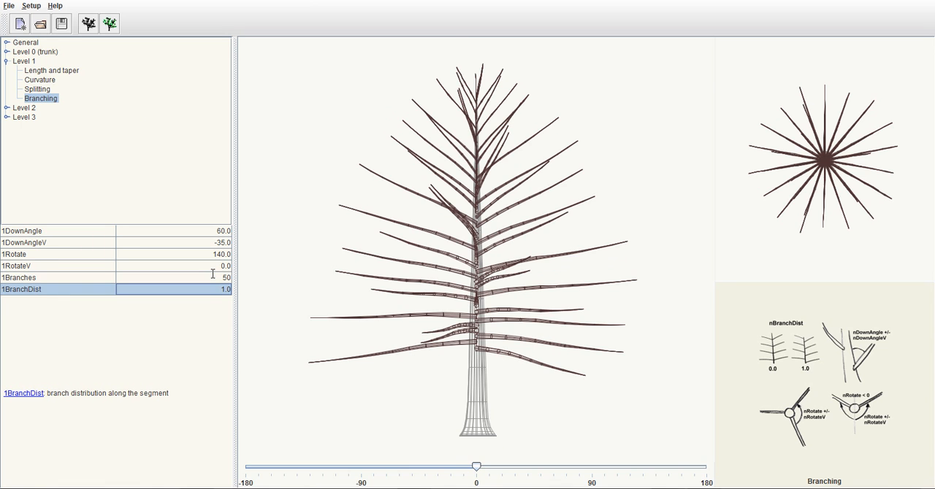
Set the number of Level 1 branches, 1Branches, to 75
double_click(212, 274)
key("BackSpace")
key("BackSpace")
type("75")
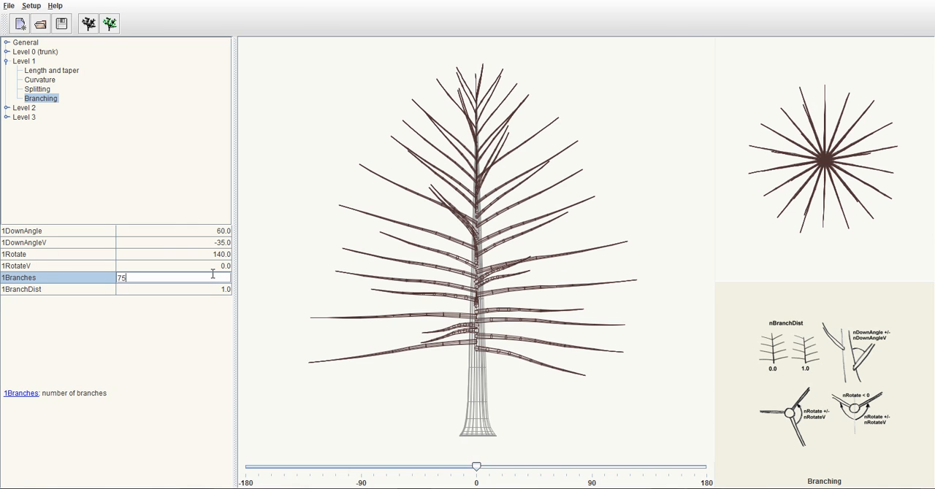
key("Return")
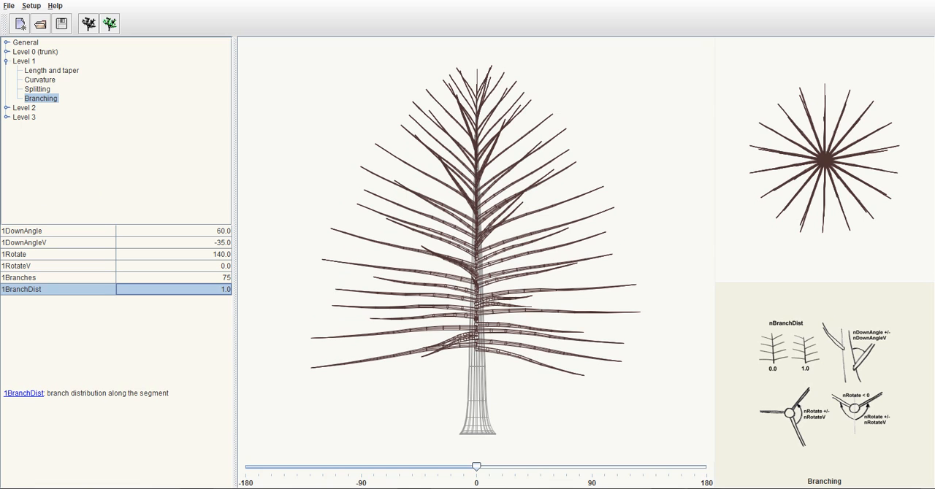
Compare the trunk, Level 1 and Level 2 previews, and look at the Level 2 length and taper parameters
left_click(6, 61)
left_click(6, 70)
left_click(6, 70)
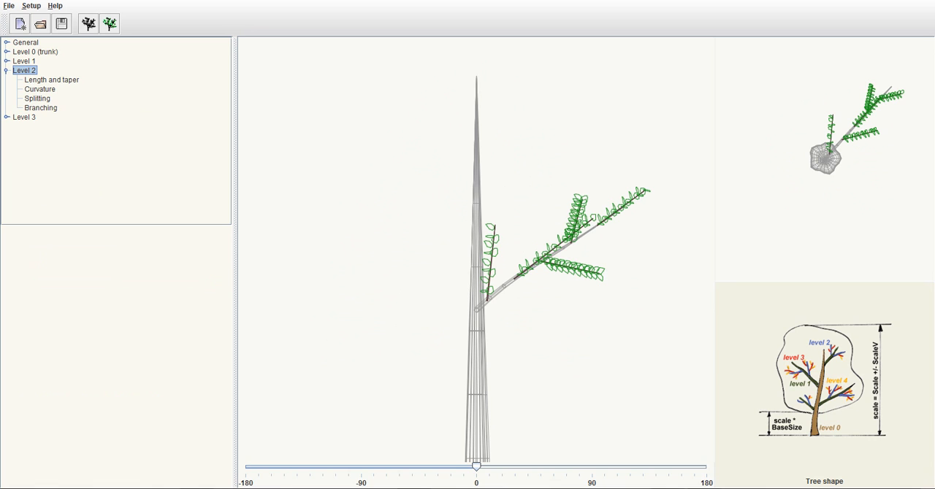
left_click(41, 53)
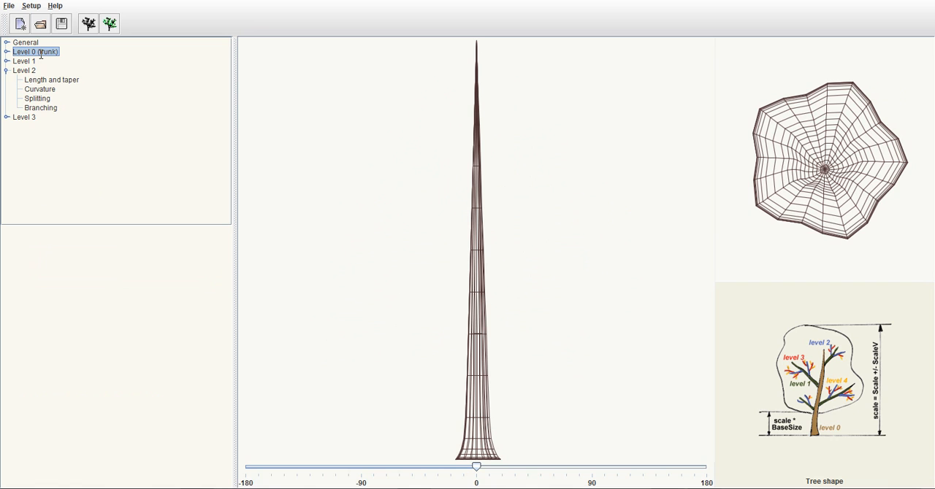
left_click(25, 62)
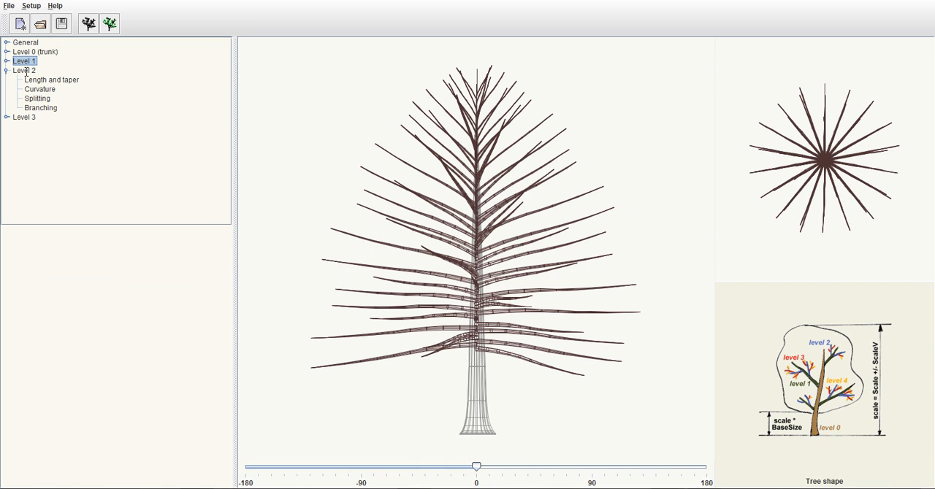
left_click(27, 71)
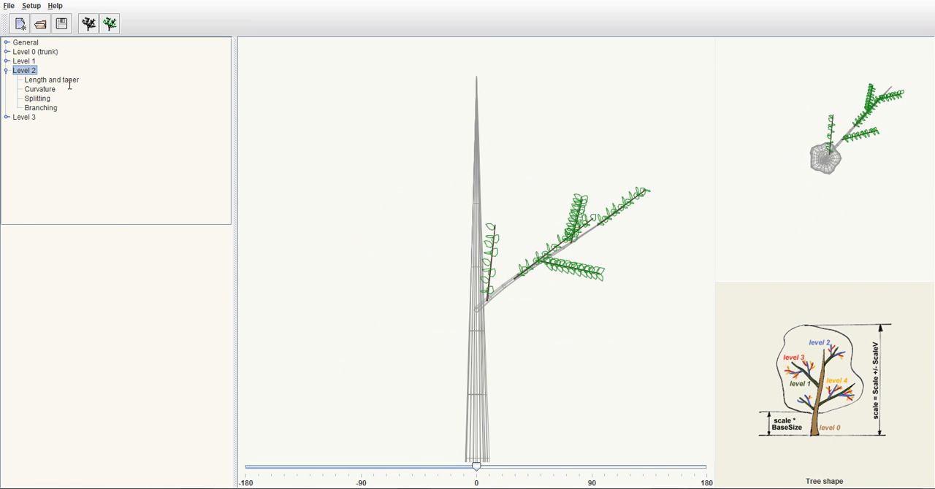
left_click(68, 82)
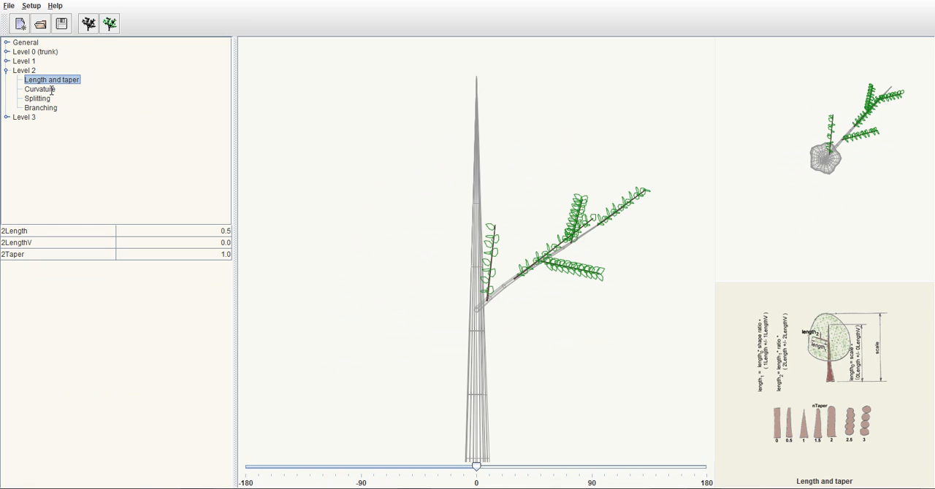
Try a curvature resolution of 5 for the Level 2 branches using 2CurveRes
left_click(52, 90)
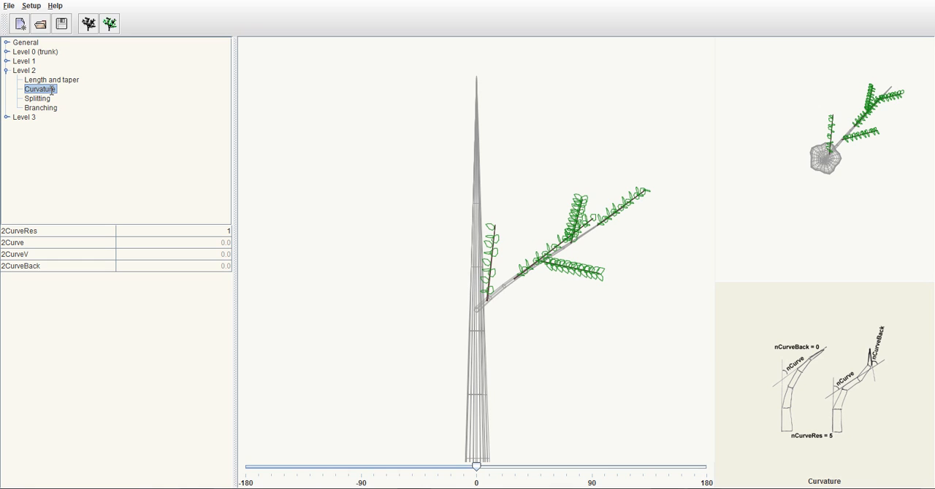
left_click(227, 232)
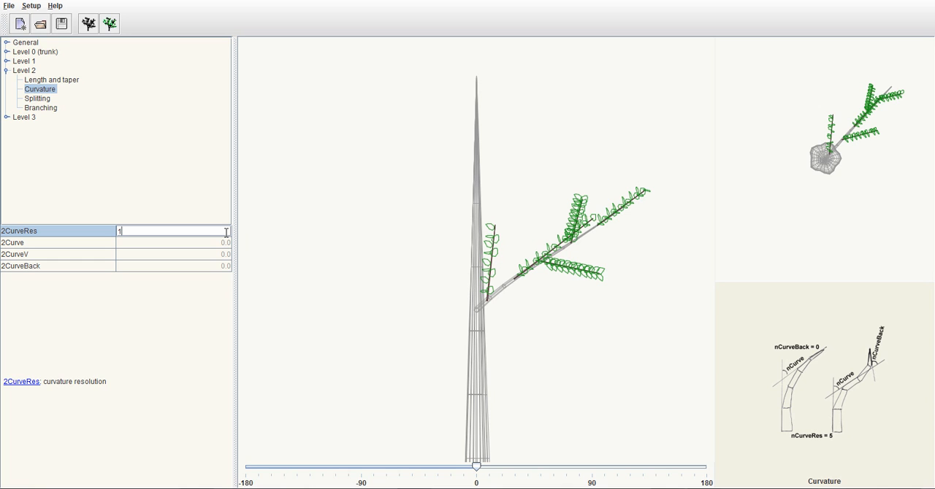
key("BackSpace")
type("5")
key("Return")
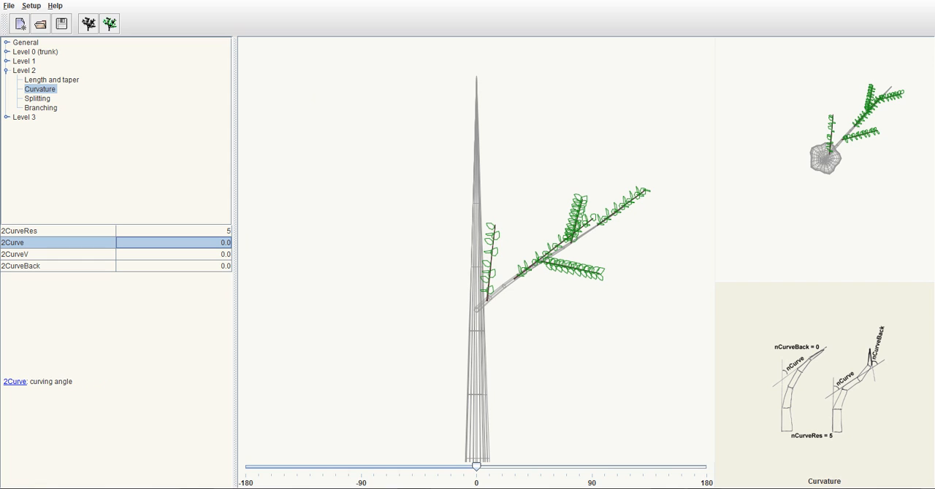
Set the curvature resolution 2CurveRes of the Level 2 branches to 3
double_click(209, 231)
key("BackSpace")
type("3")
key("Return")
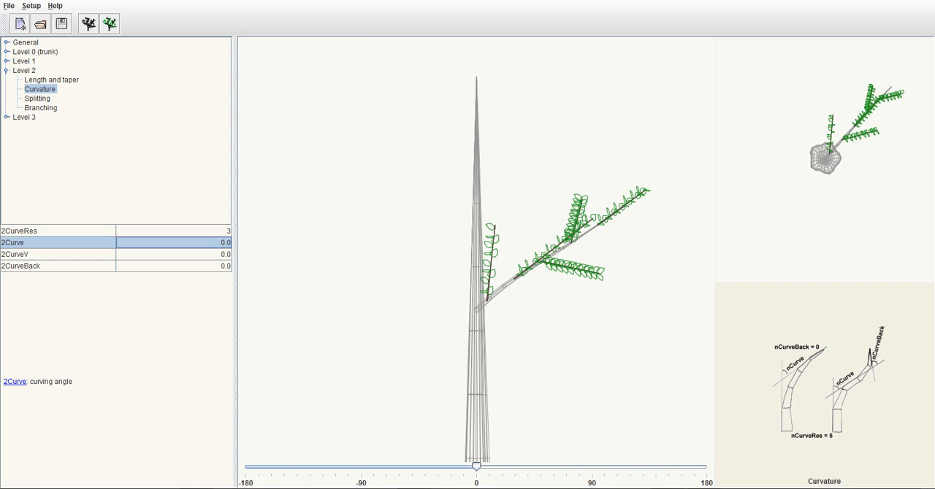
Set the curving angle 2Curve of the Level 2 branches to 50
double_click(175, 244)
key("BackSpace")
key("BackSpace")
key("BackSpace")
type("50")
key("Return")
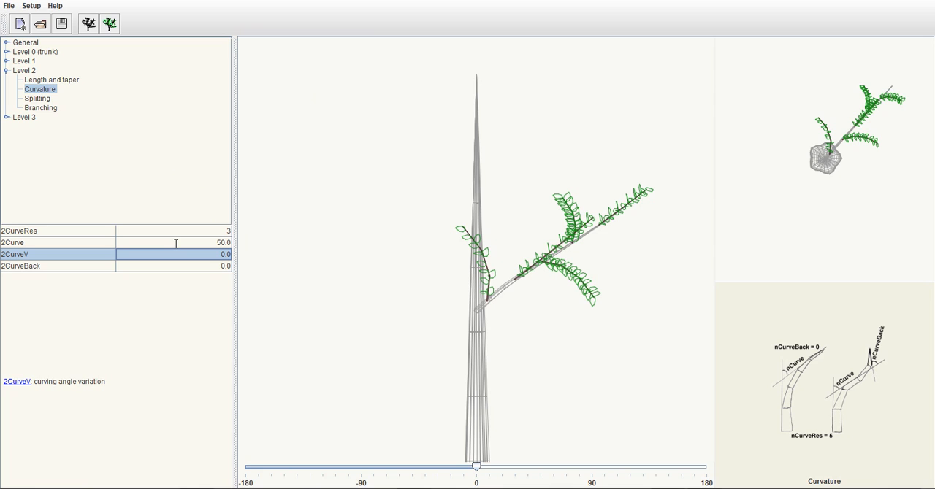
Try a curving angle variation of 50 on the Level 2 branches using 2CurveV
double_click(185, 254)
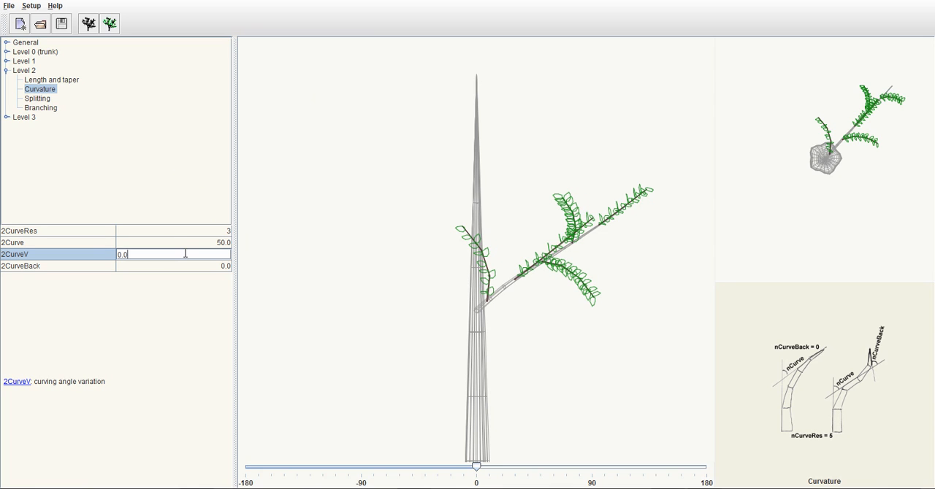
key("BackSpace")
key("BackSpace")
key("BackSpace")
type("50")
key("Return")
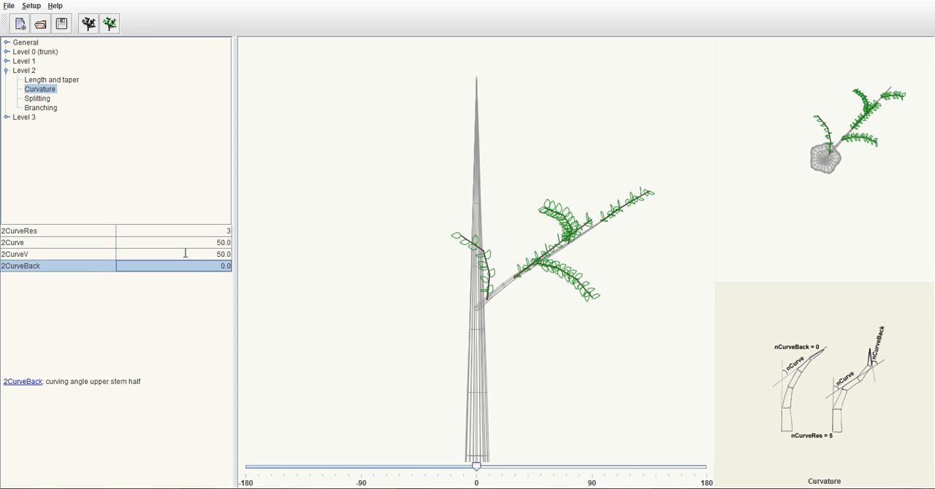
Set the curving angle variation 2CurveV of the Level 2 branches to 40
double_click(186, 253)
key("BackSpace")
key("BackSpace")
key("BackSpace")
key("BackSpace")
type("40")
key("Return")
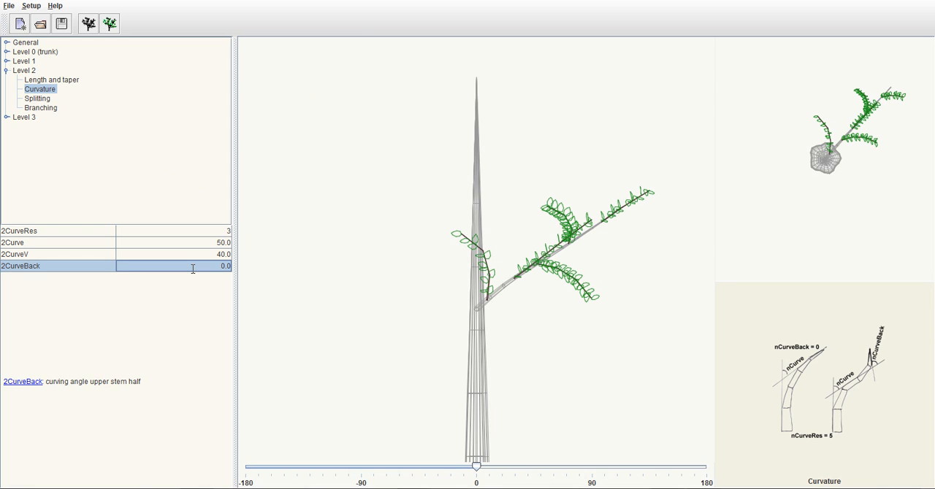
Try a back-curving angle of 25 on the upper half of the Level 2 branches using 2CurveBack
double_click(193, 269)
key("BackSpace")
key("BackSpace")
key("BackSpace")
type("25")
key("Return")
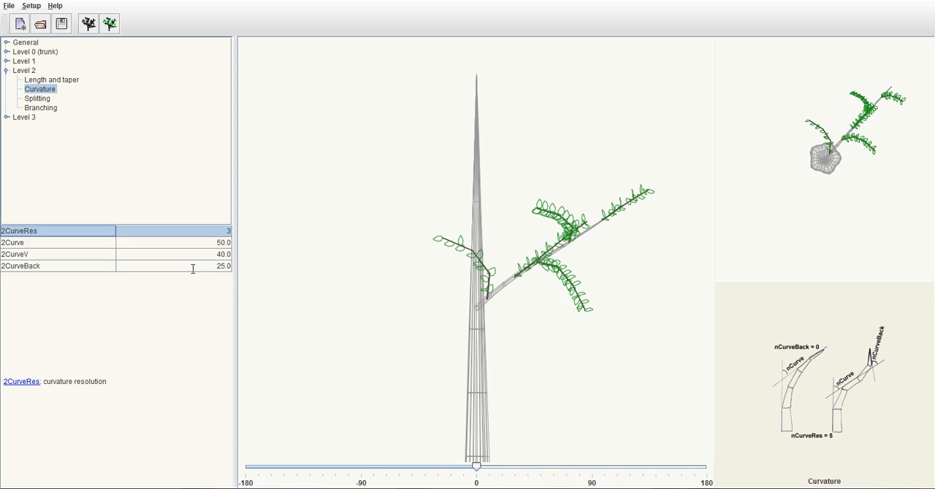
Set the upper-half curving angle 2CurveBack of the Level 2 branches to -25
double_click(193, 269)
key("BackSpace")
key("BackSpace")
key("BackSpace")
key("BackSpace")
type("-25")
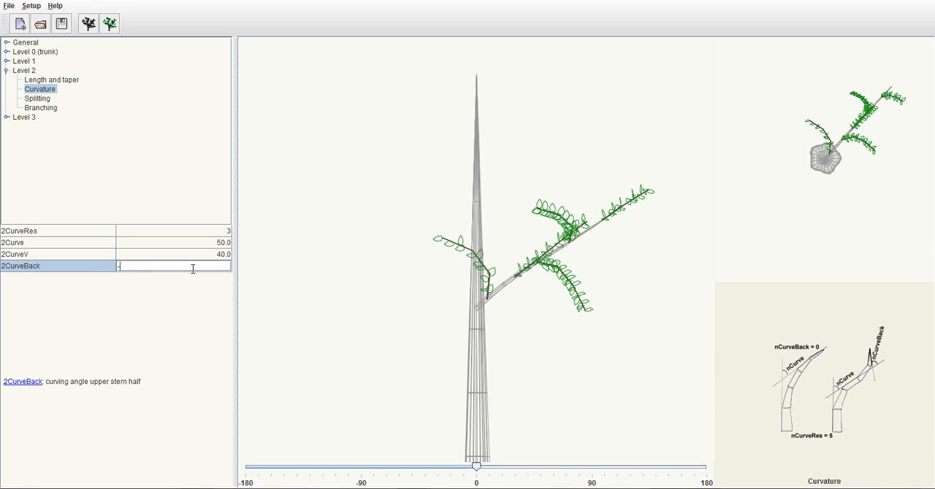
key("Return")
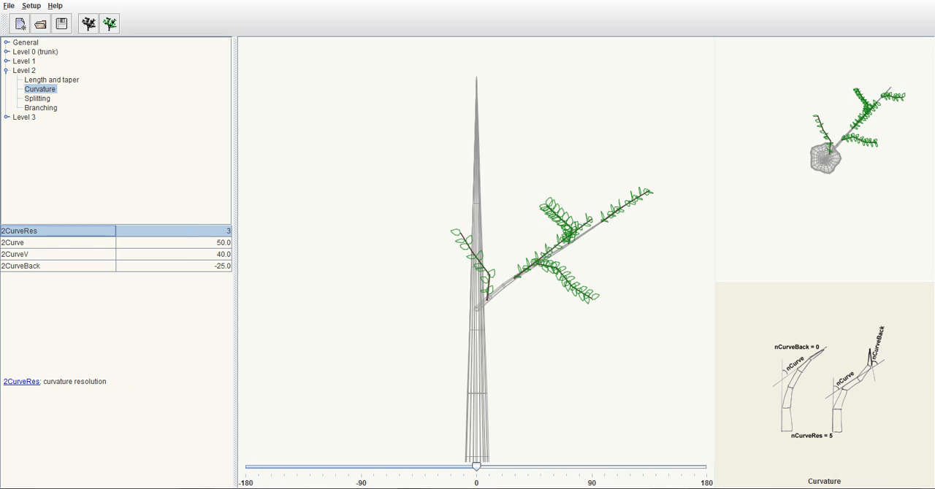
left_click(7, 72)
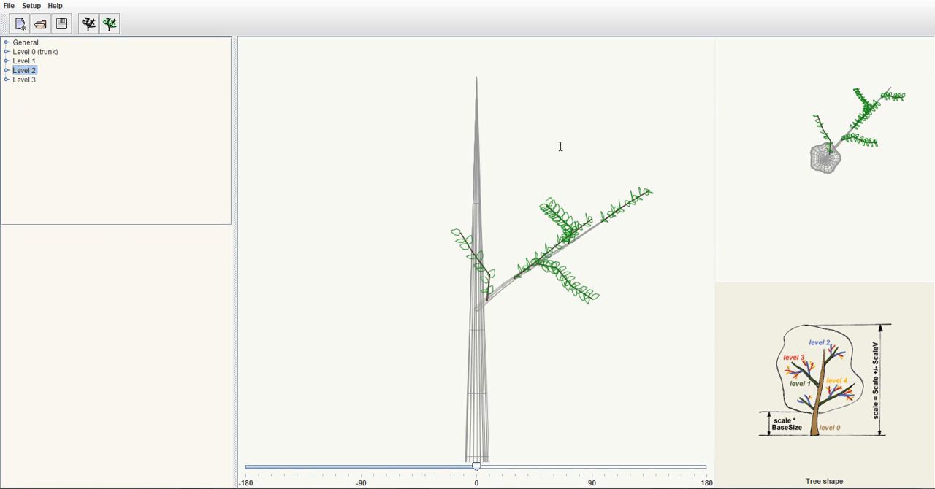
In the Level 2 branching parameters, set the angle from the parent 2DownAngle to 35
left_click(7, 70)
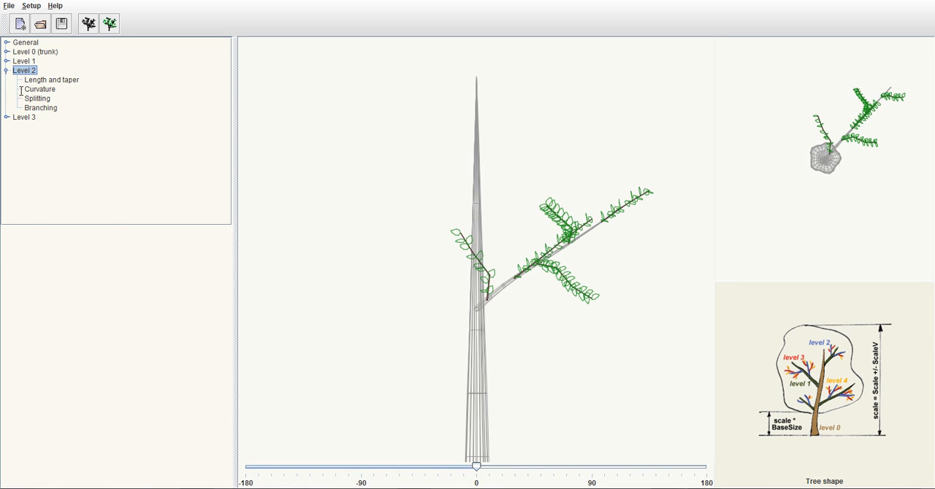
left_click(47, 89)
left_click(56, 109)
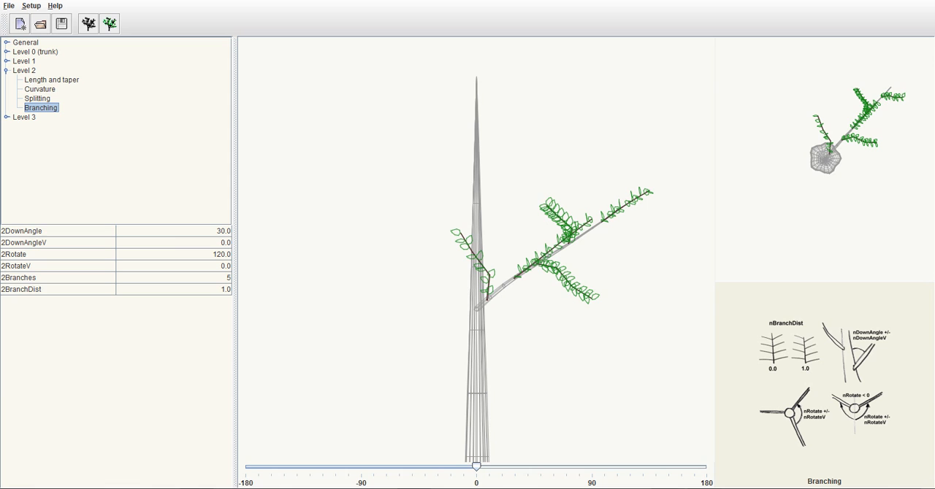
double_click(181, 230)
key("BackSpace")
key("BackSpace")
key("BackSpace")
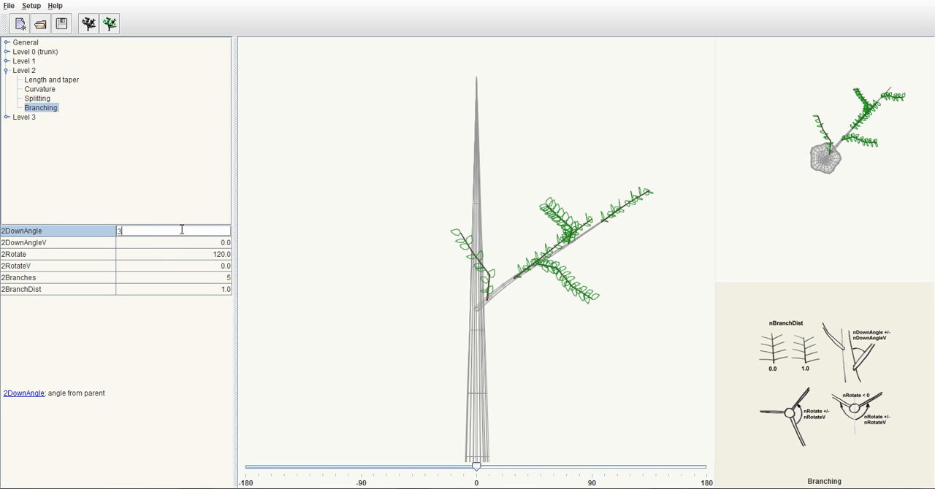
type("5")
key("Return")
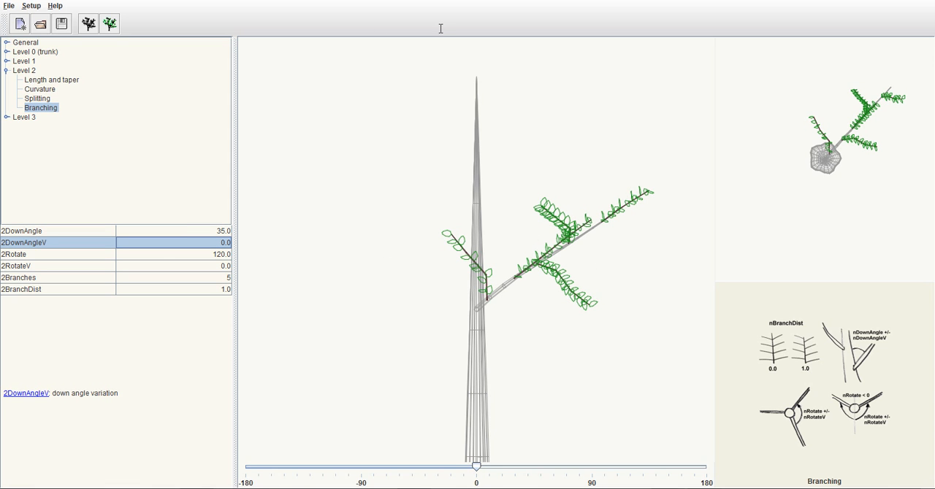
Try a down angle variation of -5 on the Level 2 branches using 2DownAngleV
double_click(200, 242)
key("BackSpace")
key("BackSpace")
key("BackSpace")
type("-5")
key("Return")
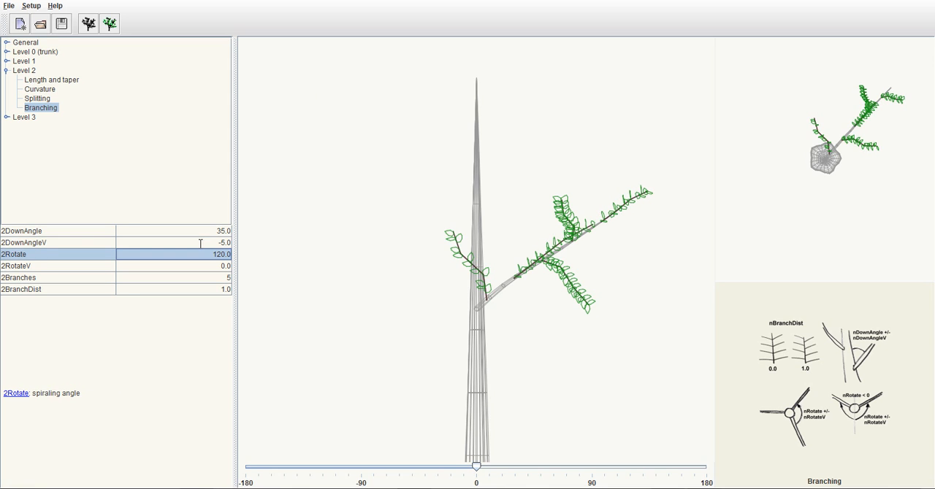
Set the down angle variation 2DownAngleV of the Level 2 branches to -10
double_click(201, 243)
key("BackSpace")
key("BackSpace")
key("BackSpace")
type("10")
key("Return")
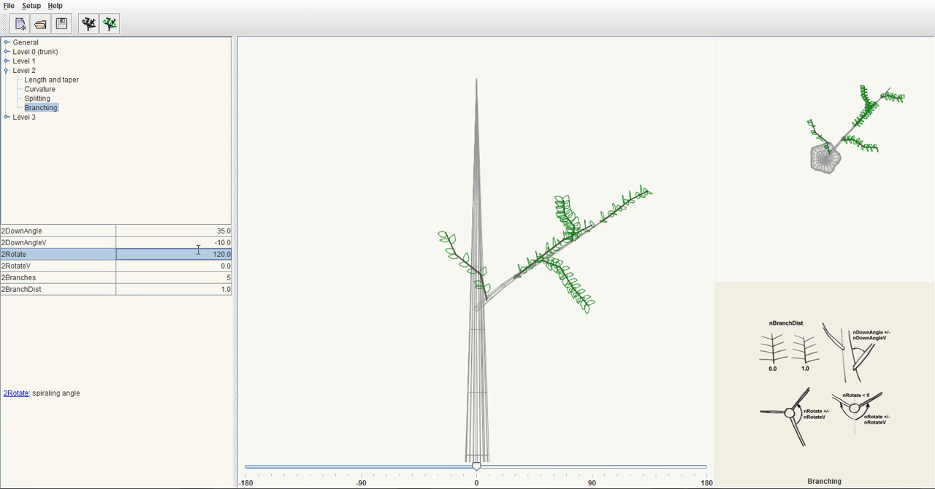
Try a spiraling angle of 150 on the Level 2 branches using 2Rotate
double_click(198, 250)
key("BackSpace")
key("BackSpace")
key("BackSpace")
key("BackSpace")
type("50")
key("Return")
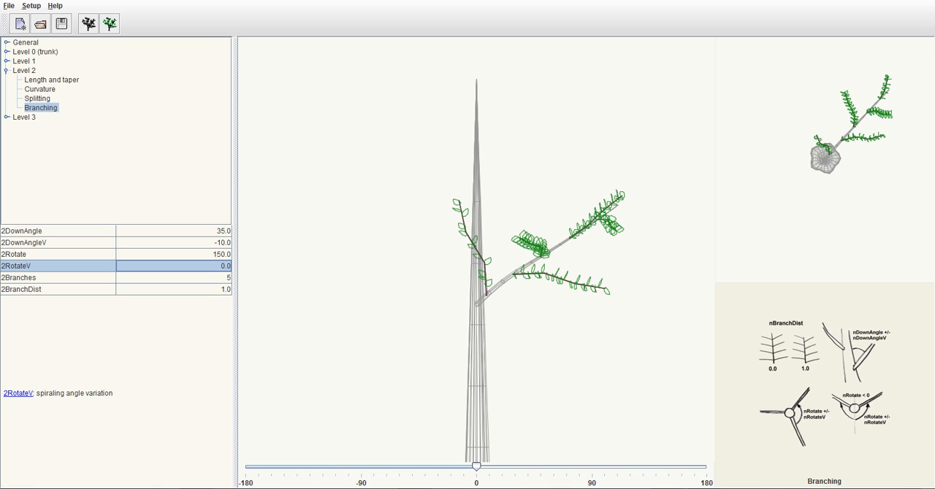
Set the spiraling angle 2Rotate of the Level 2 branches to 140
double_click(214, 257)
key("BackSpace")
key("BackSpace")
key("BackSpace")
key("BackSpace")
key("BackSpace")
type("140")
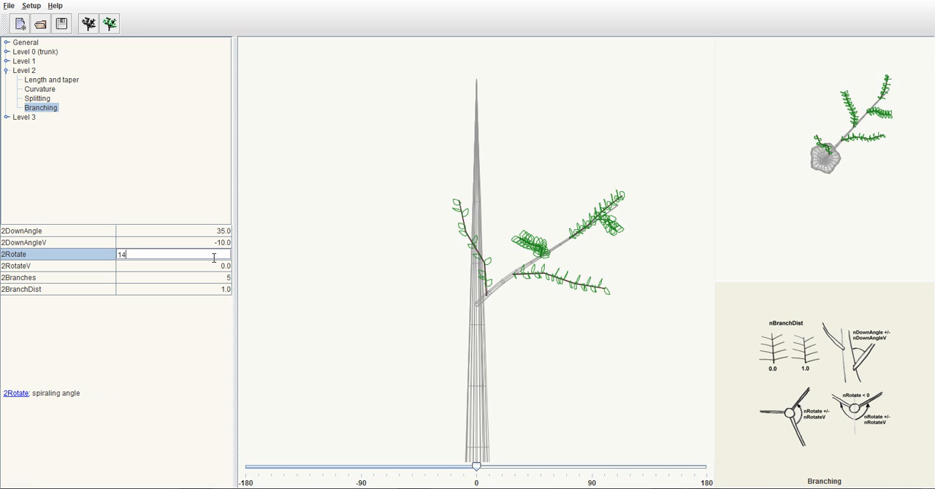
key("Return")
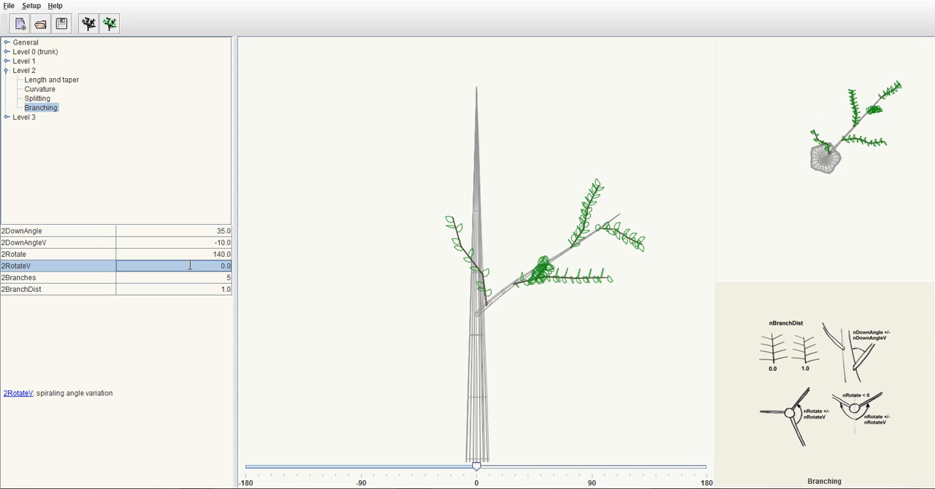
Try 25 branches on Level 2 using 2Branches
double_click(197, 278)
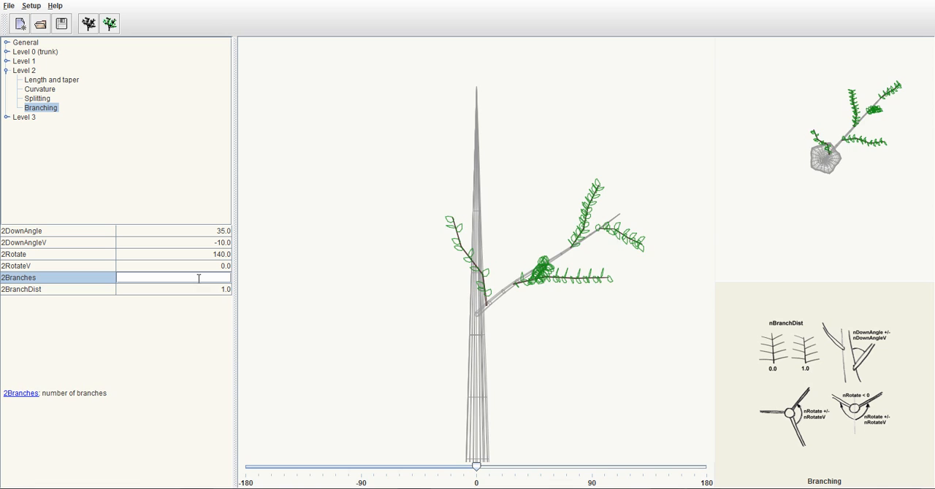
type("25")
key("Return")
Set the number of Level 2 branches, 2Branches, to 30
double_click(198, 279)
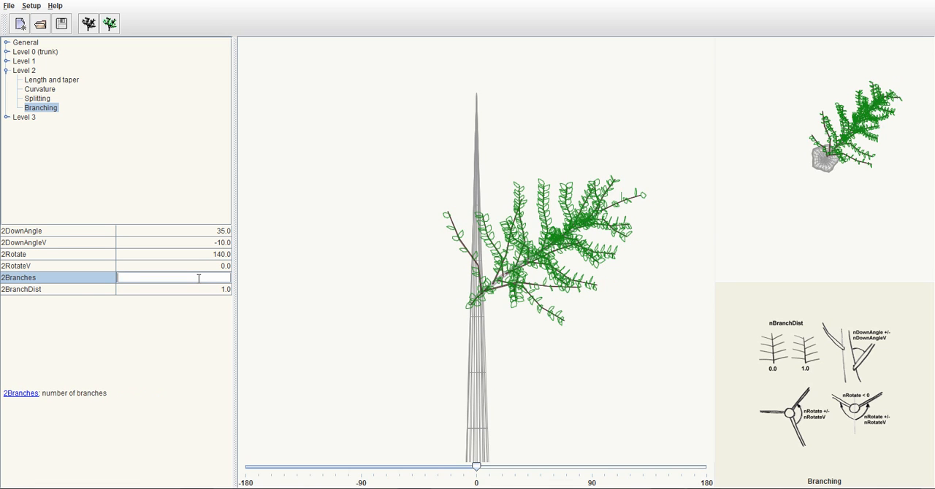
type("30")
key("Return")
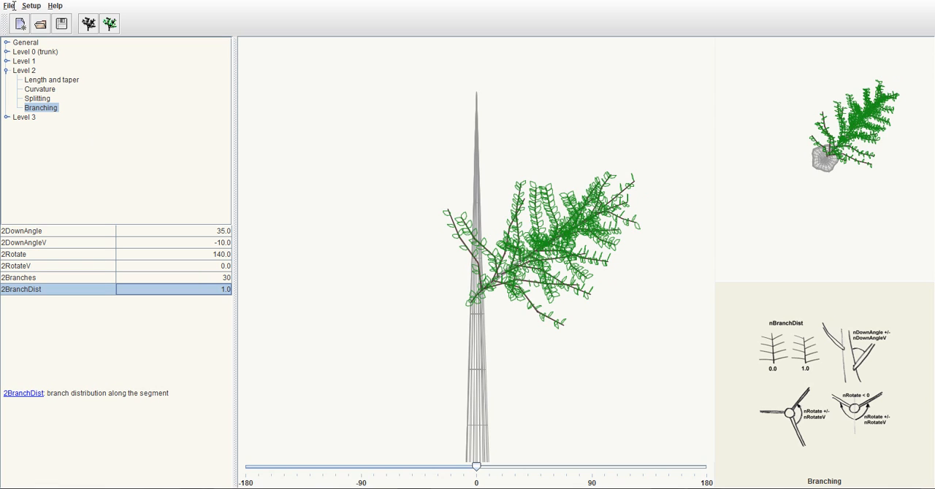
left_click(5, 71)
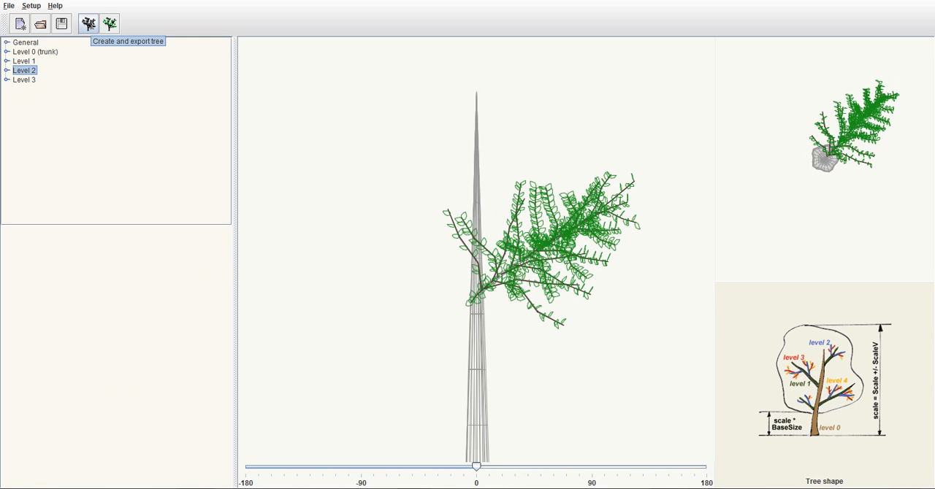
Start the tree export and choose the Desktop's Trees folder as destination with the file name TutorialTree
left_click(89, 24)
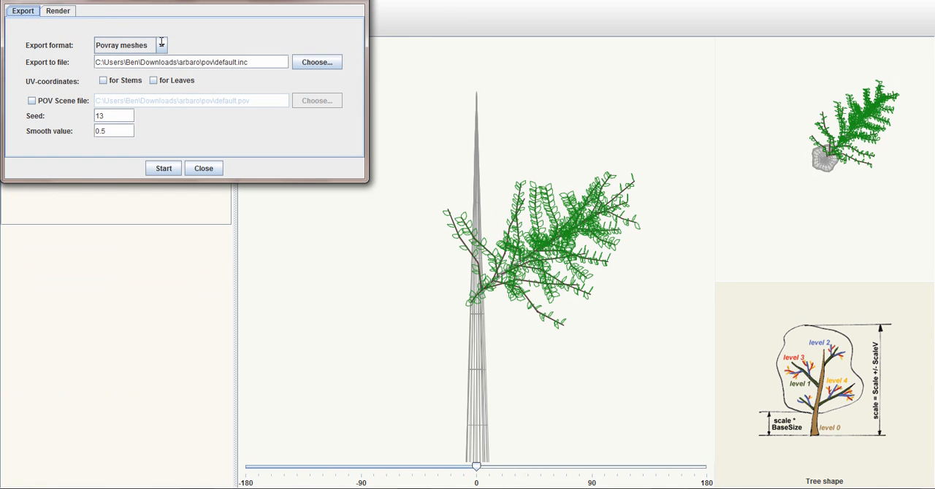
left_click(316, 62)
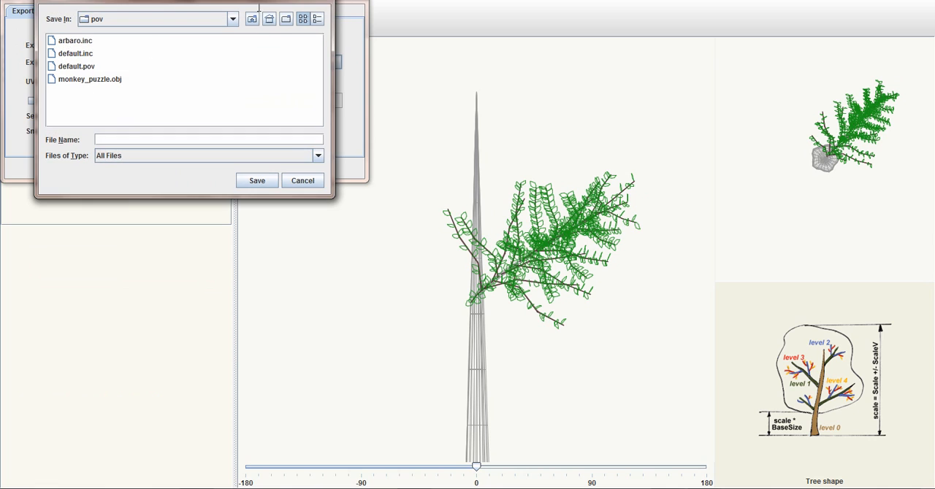
left_click(252, 20)
left_click(252, 19)
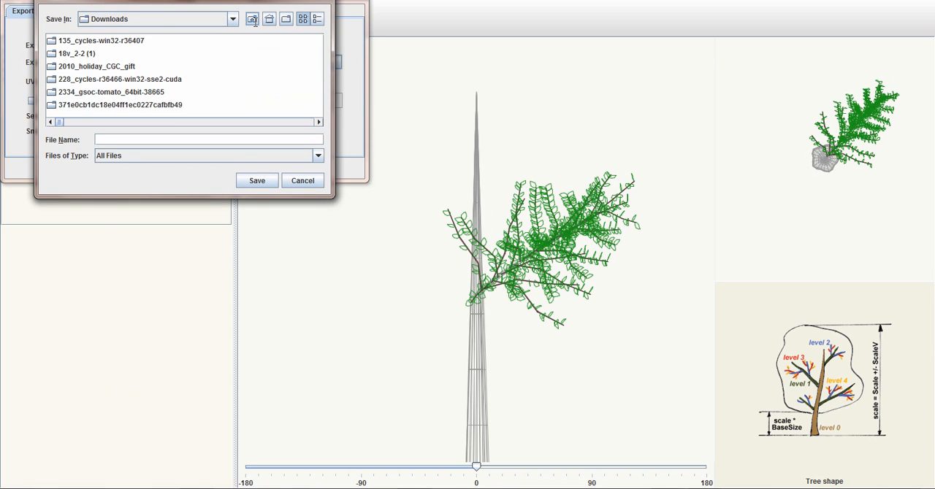
left_click(252, 20)
double_click(149, 104)
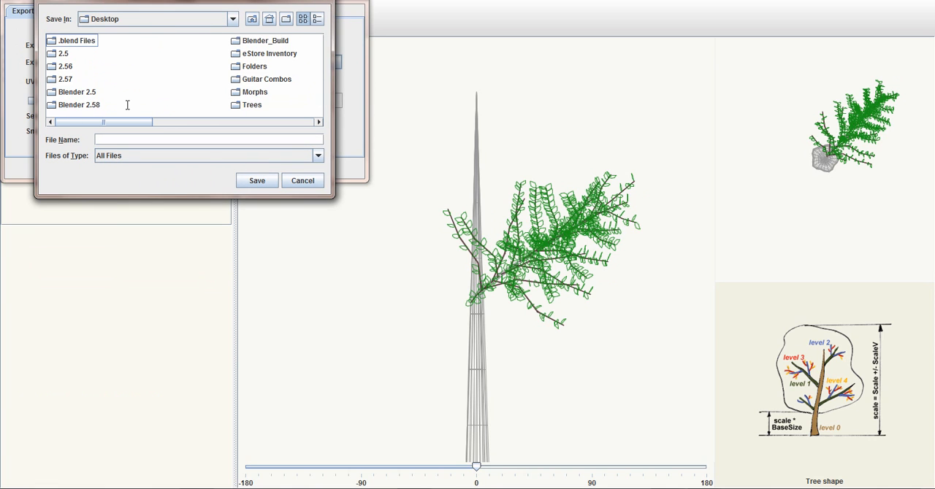
double_click(253, 103)
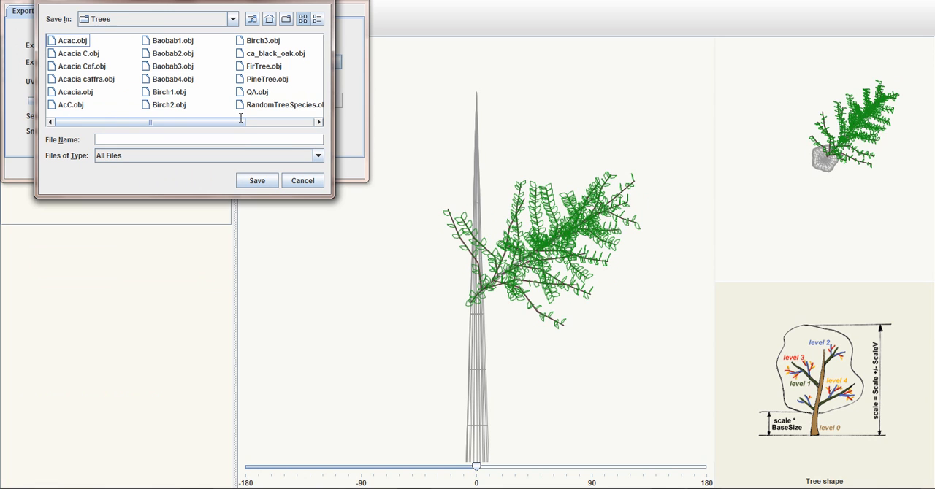
left_click(228, 141)
type("TutorialTree")
left_click(268, 180)
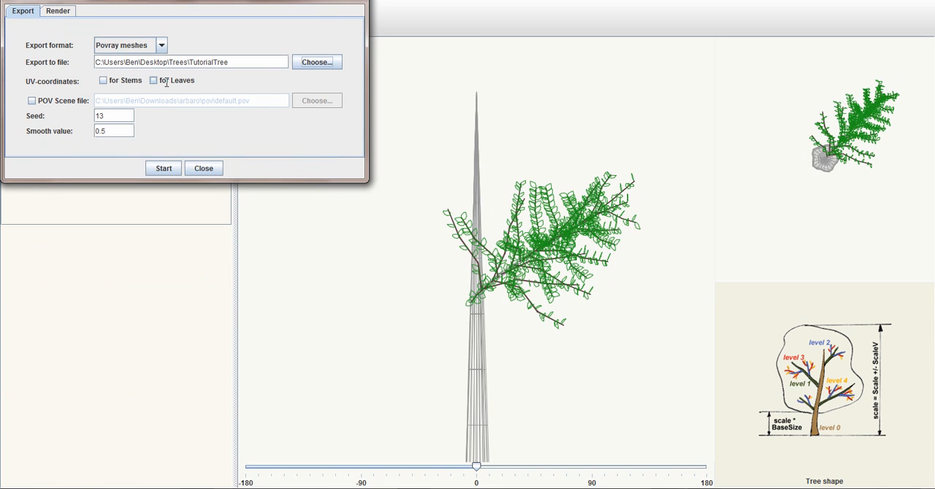
Set the export format to Wavefront OBJ
left_click(161, 45)
left_click(137, 90)
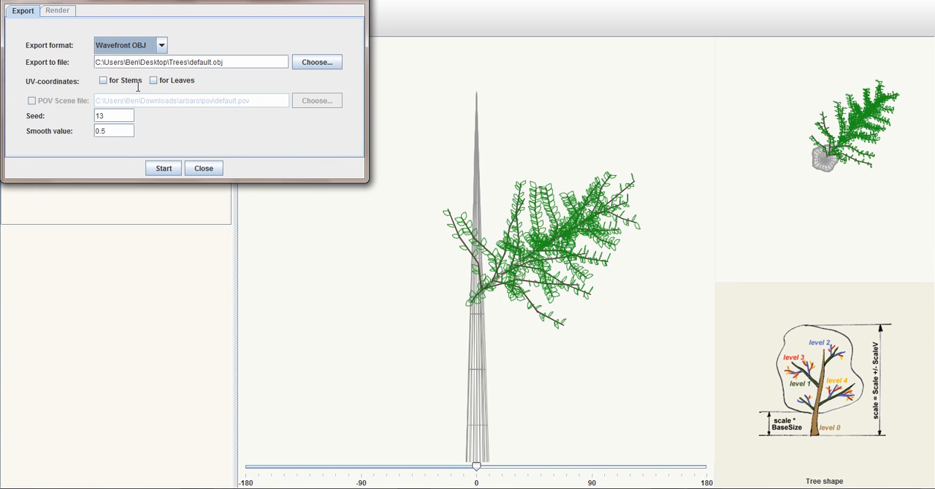
left_click(162, 45)
left_click(190, 40)
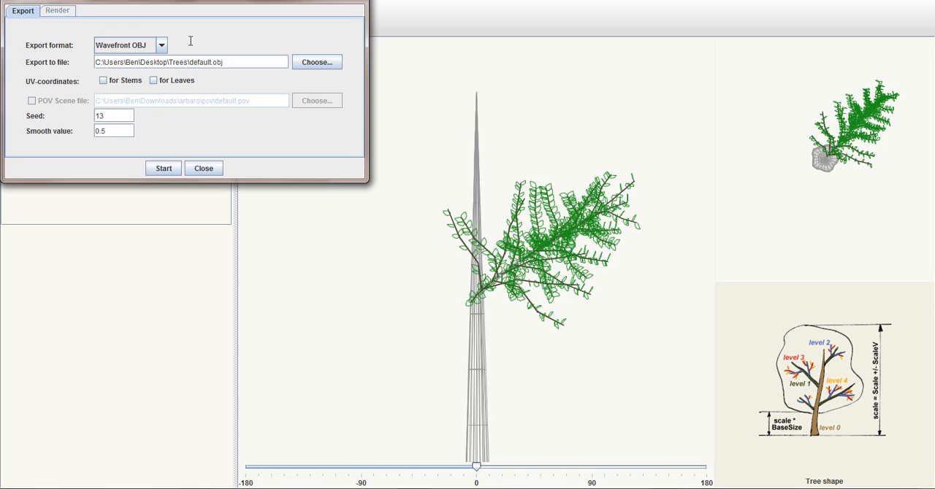
Rename the export file in the Trees folder as BlenderTree.obj
left_click_drag(190, 62, 212, 62)
key("BackSpace")
type("BlenderTree")
left_click(261, 63)
Enable UV-coordinates for stems and export the tree
left_click(104, 81)
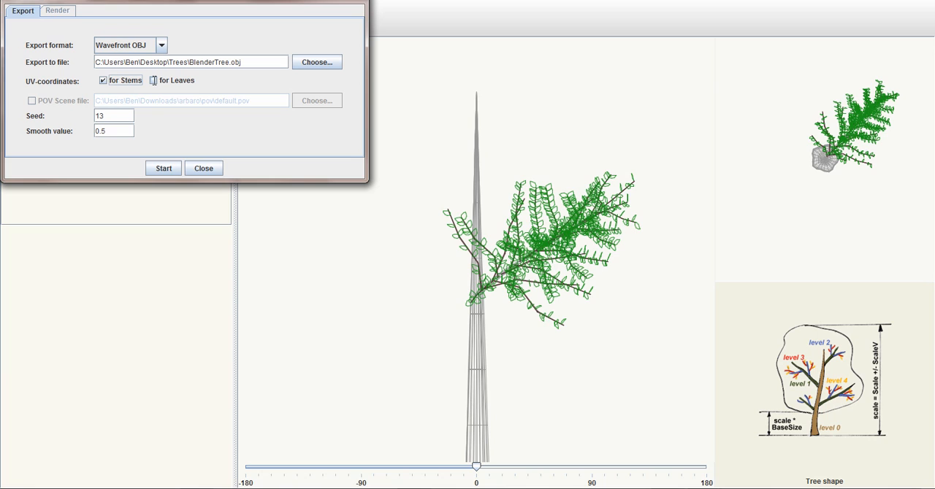
left_click(161, 168)
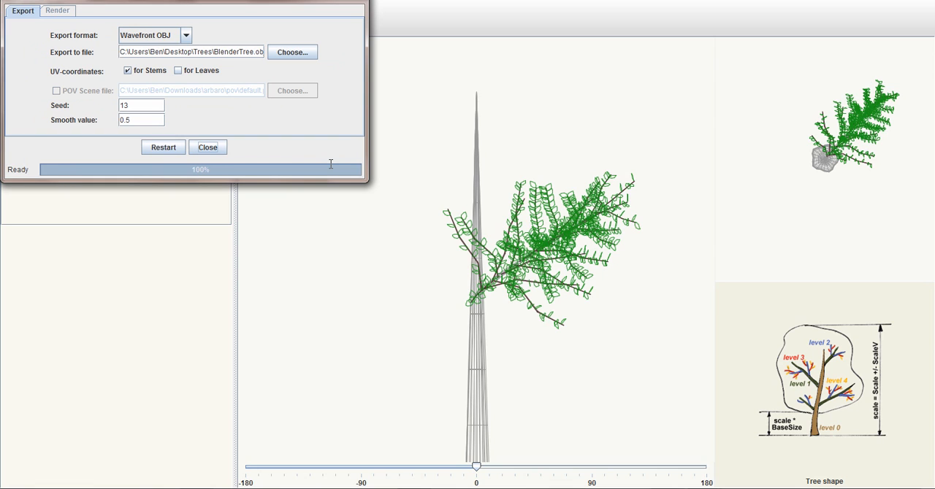
left_click(207, 148)
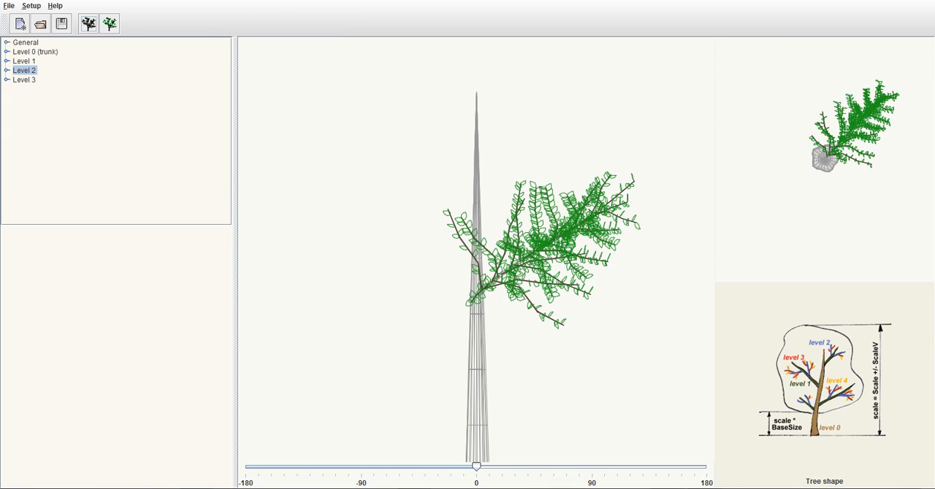
In the general leaf parameters, set the LeafShape to square
left_click(8, 63)
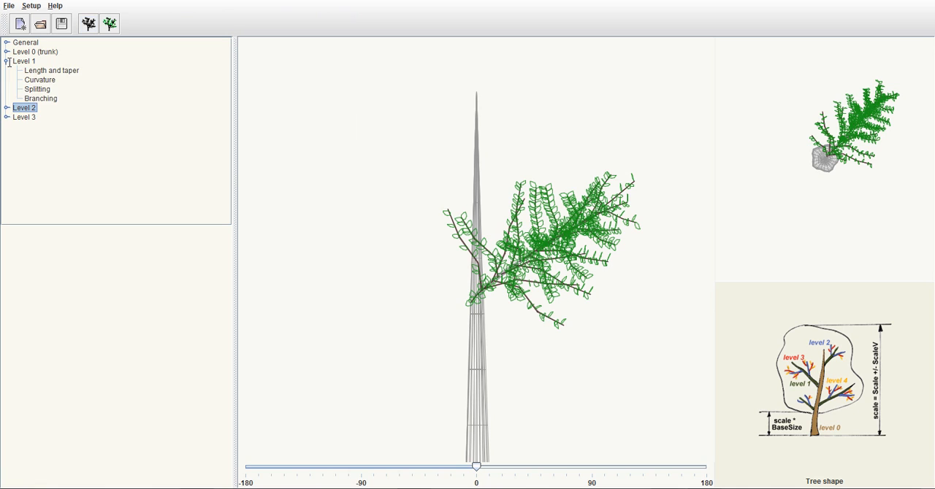
left_click(8, 62)
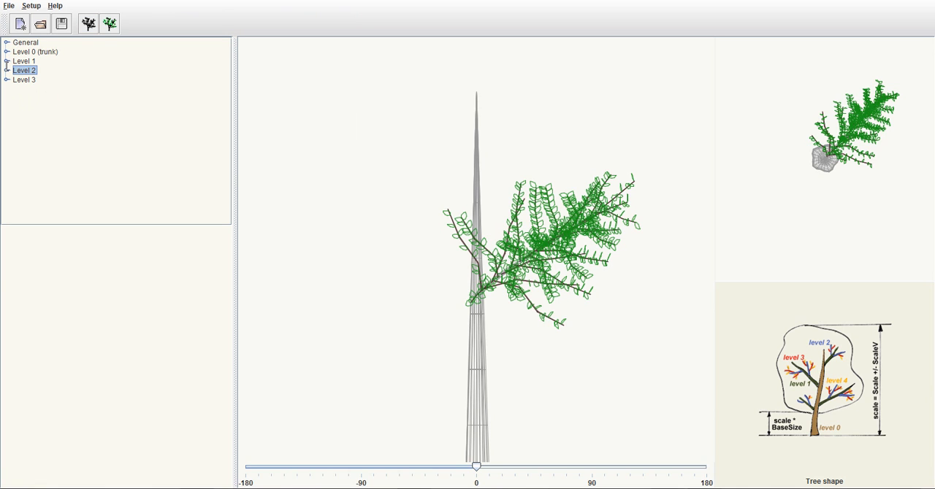
left_click(7, 42)
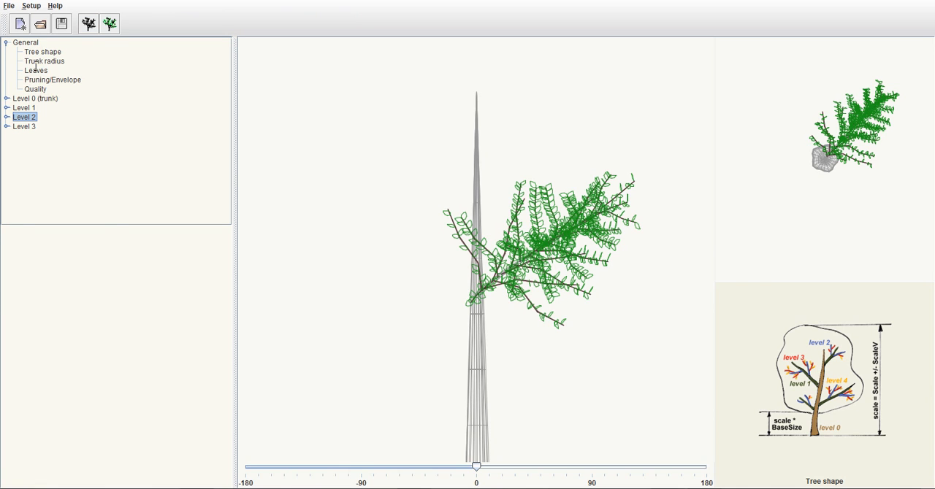
left_click(36, 69)
left_click(157, 242)
left_click(224, 242)
scroll(228, 314, "down", 3)
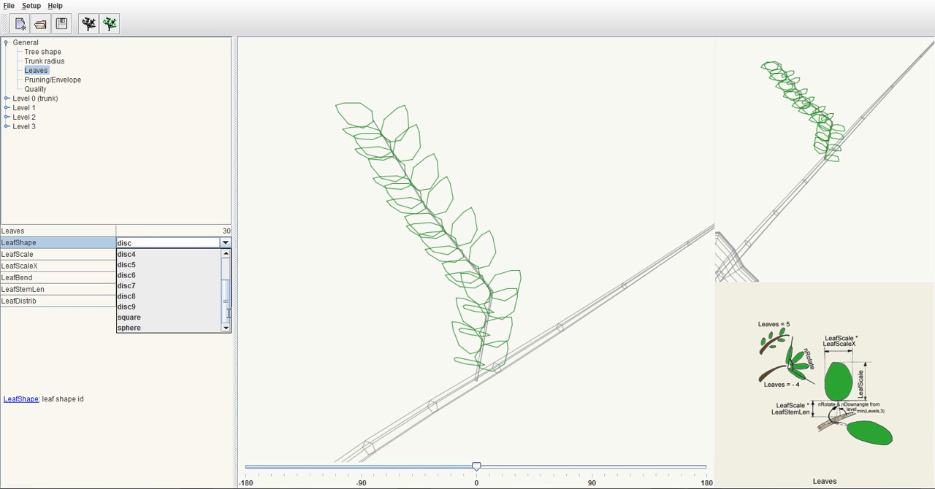
left_click(166, 318)
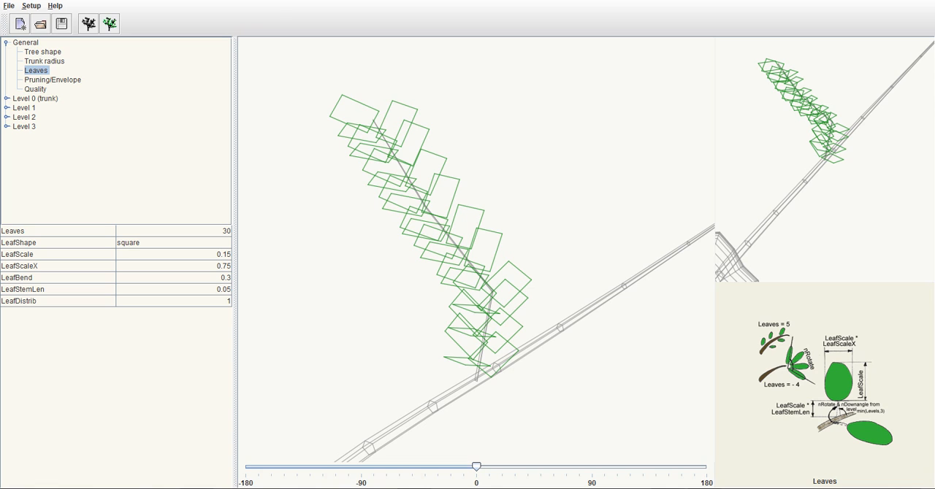
Set the LeafShape of the tree's general leaf parameters to disc
left_click(181, 242)
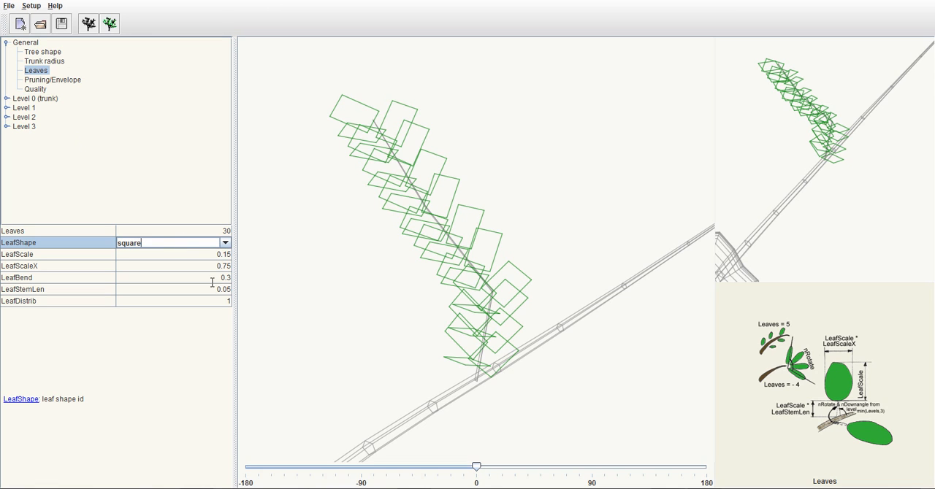
left_click(181, 242)
scroll(227, 296, "up", 2)
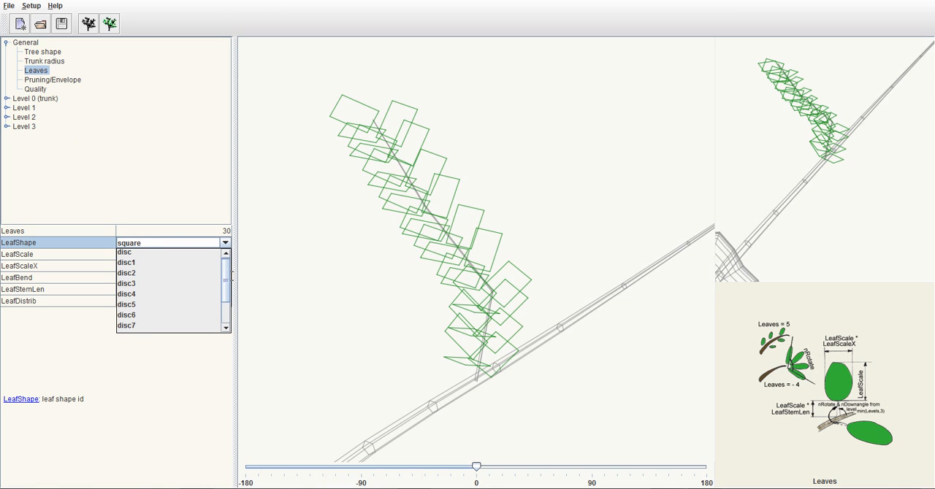
left_click(132, 254)
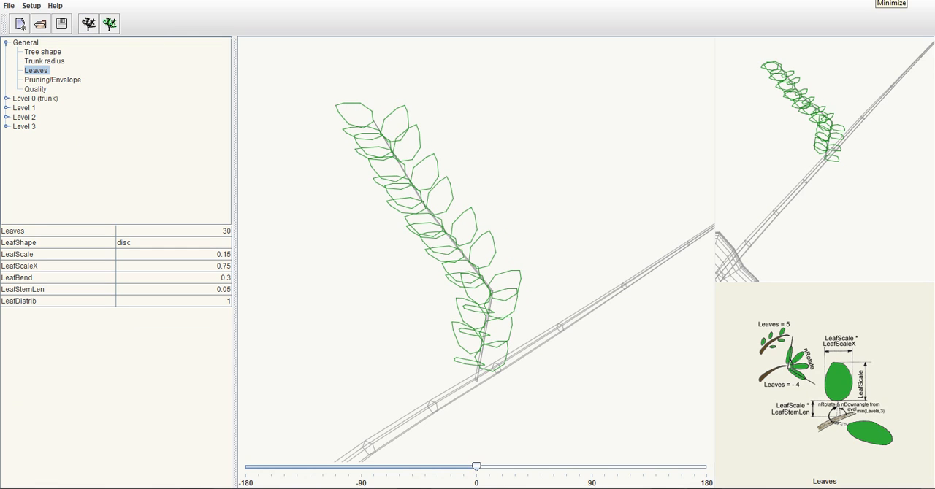
Switch to Blender and delete the default cube and lamp from the scene
left_click(878, 1)
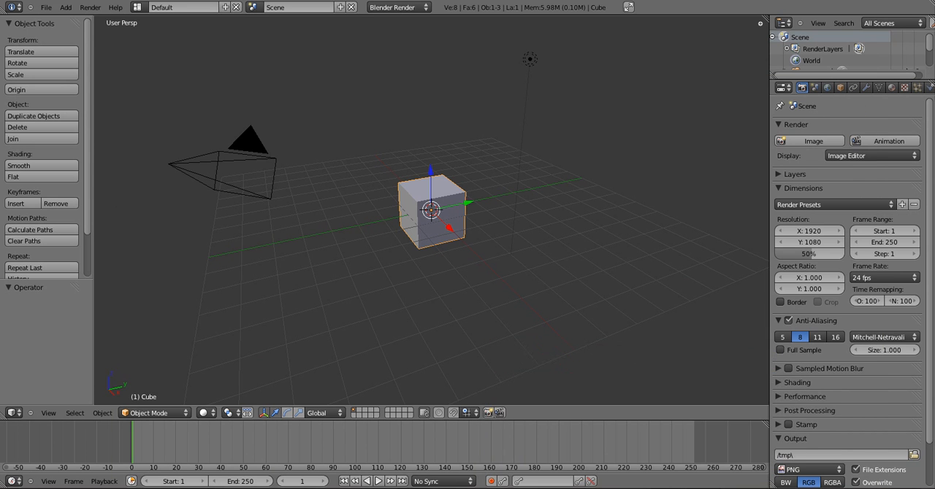
left_click(399, 8)
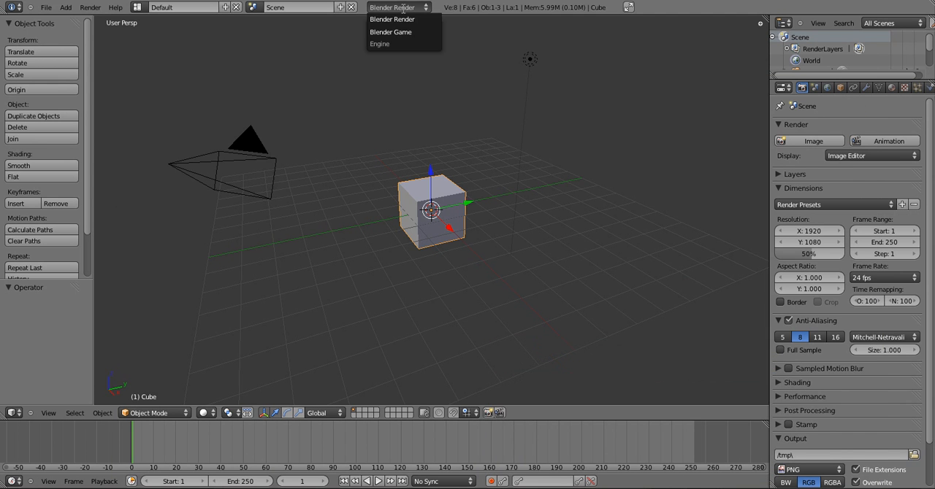
key("x")
left_click(494, 120)
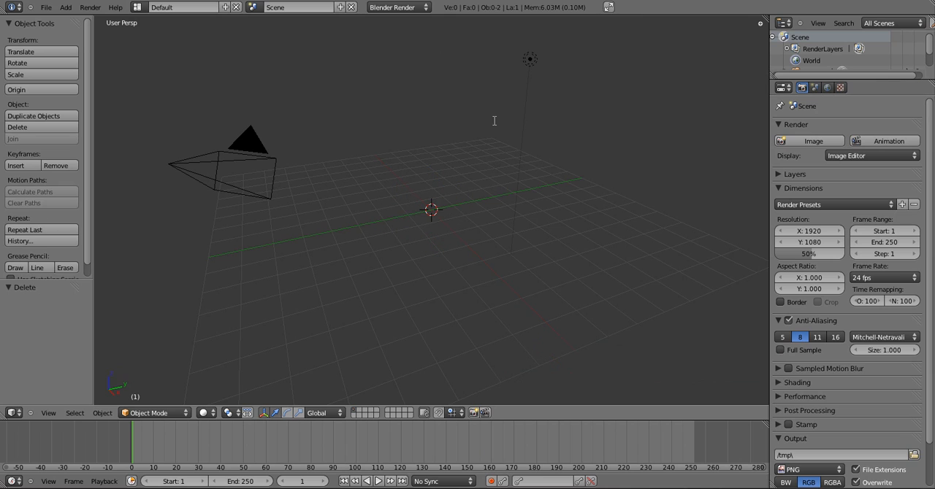
right_click(535, 63)
key("Delete")
Import BlenderTree.obj from the Trees folder as a Wavefront OBJ
left_click(45, 7)
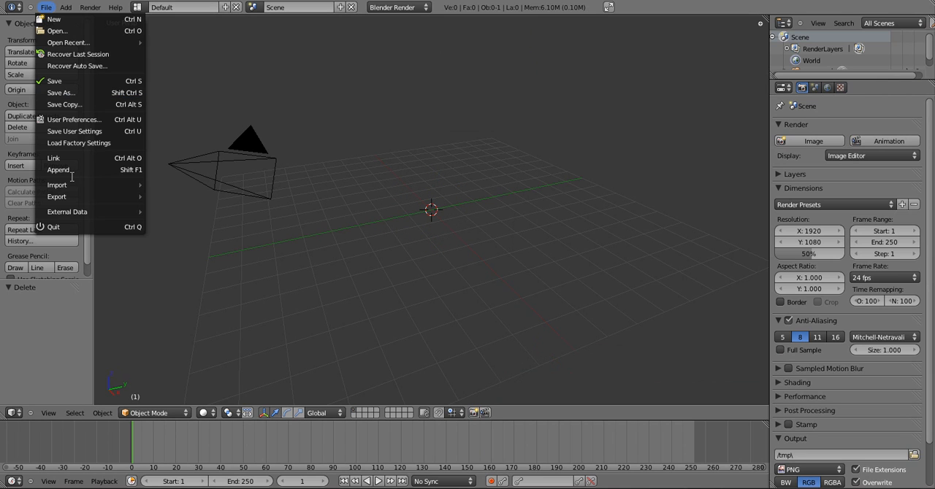
mouse_move(73, 186)
left_click(197, 255)
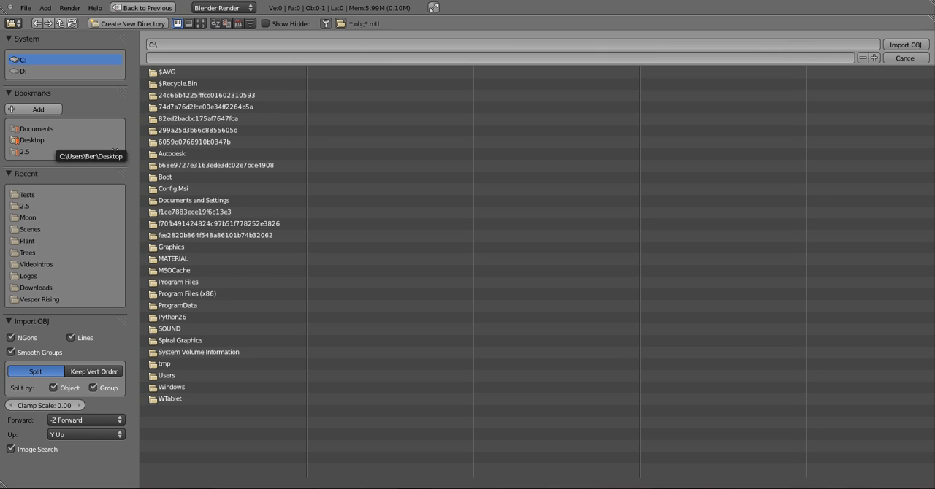
left_click(27, 253)
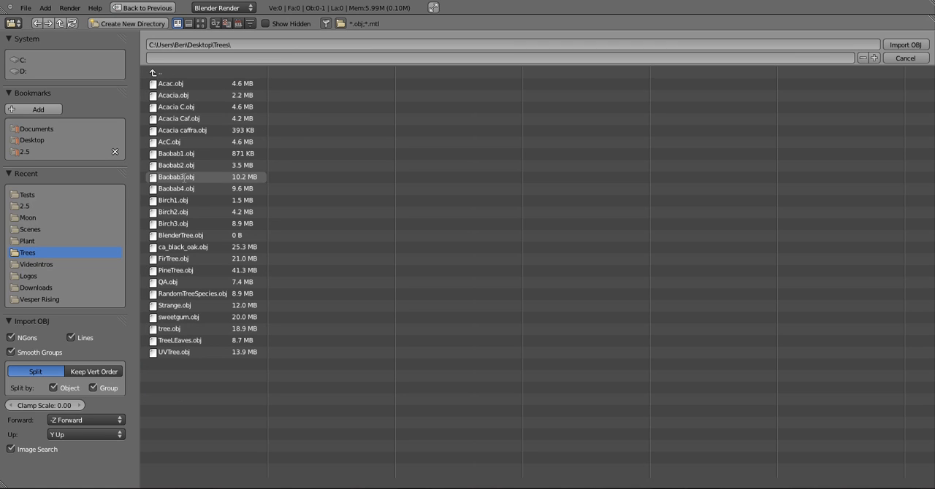
left_click(212, 235)
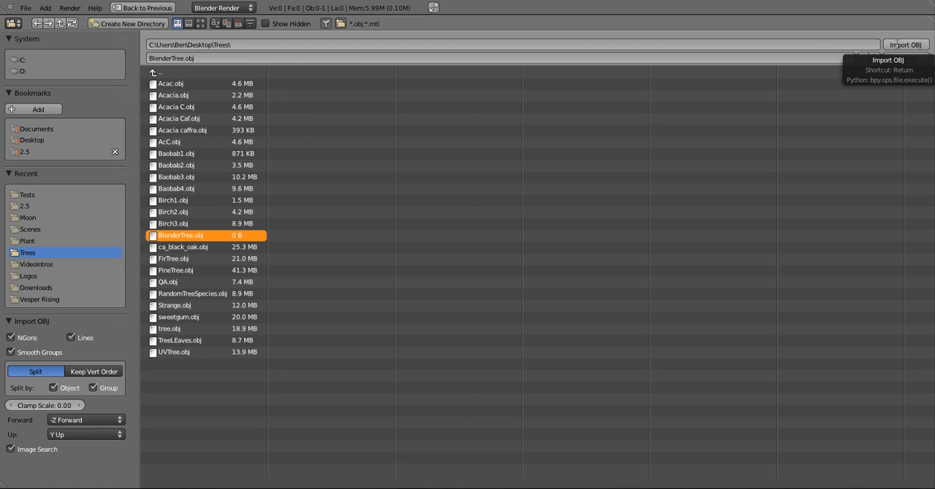
left_click(896, 44)
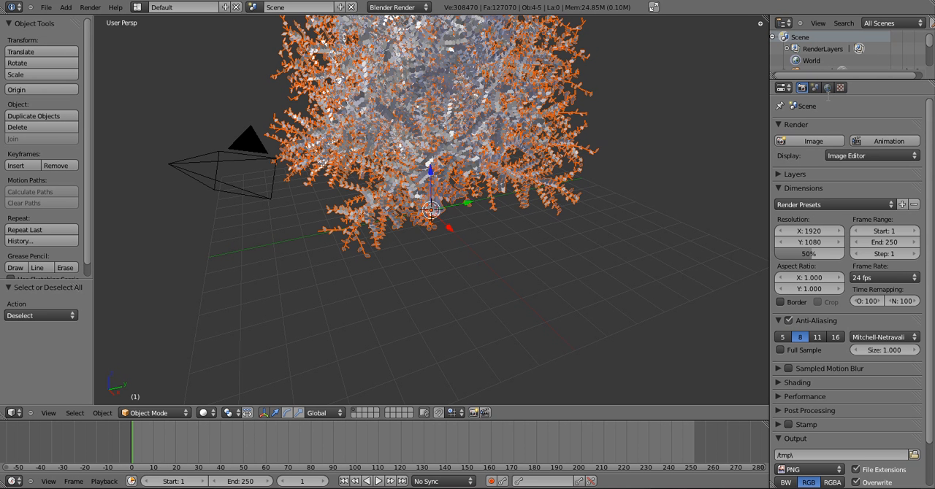
Deselect the imported tree and inspect its foliage up close, starting and ending in front view
key("KP_1")
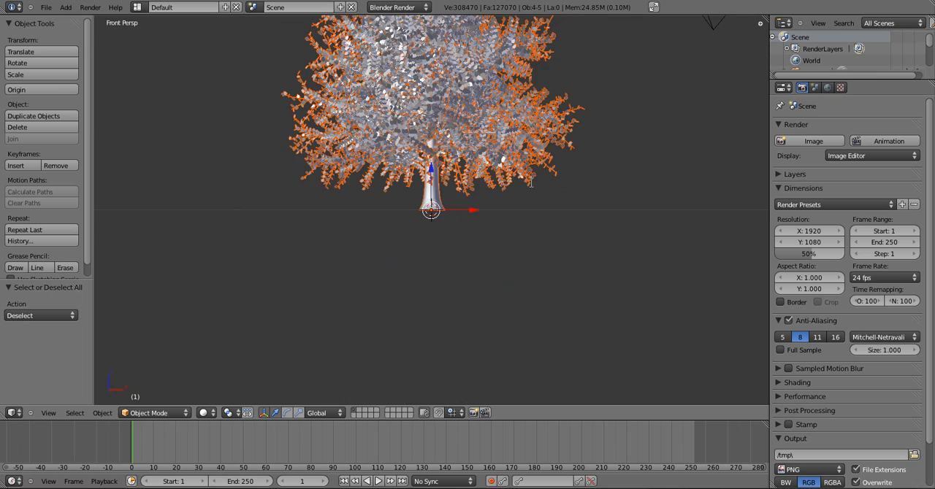
key("a")
scroll(358, 249, "up", 6, "shift")
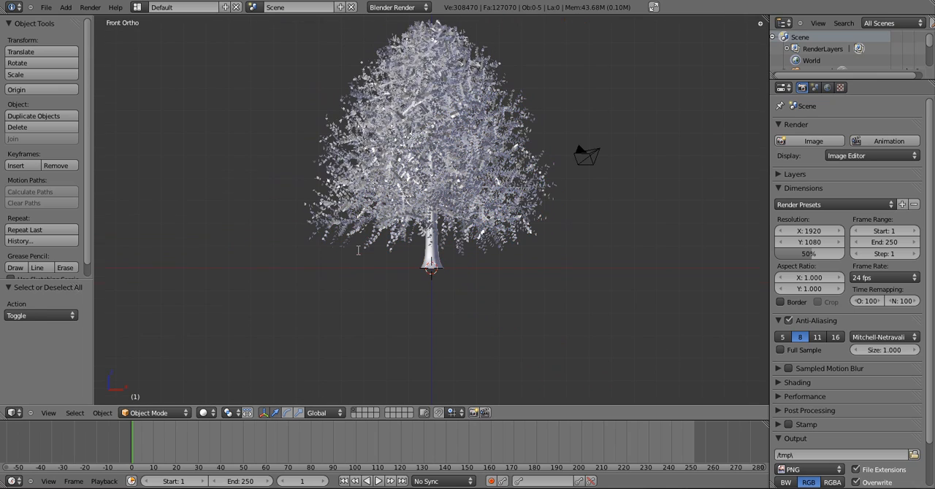
scroll(358, 249, "up", 1, "shift")
scroll(358, 249, "up", 2)
middle_click_drag(359, 249, 293, 291)
scroll(433, 210, "up", 8)
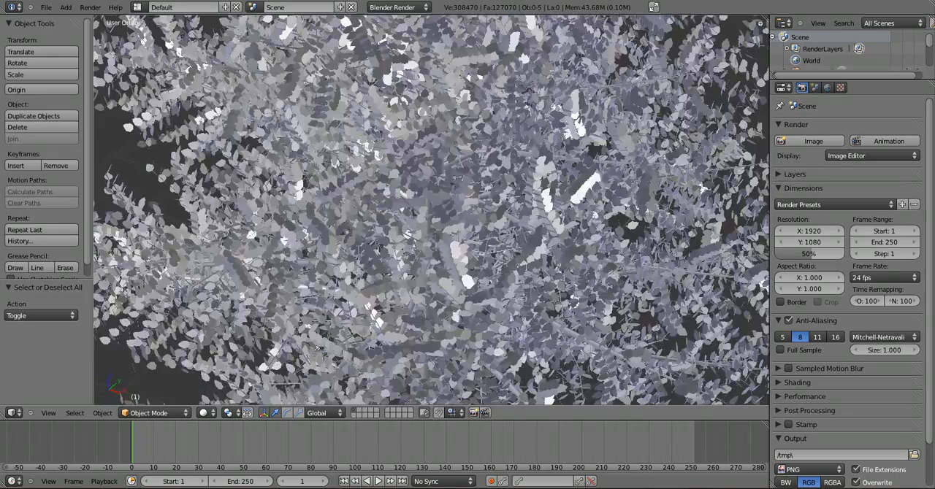
scroll(432, 209, "down", 7)
key("KP_1")
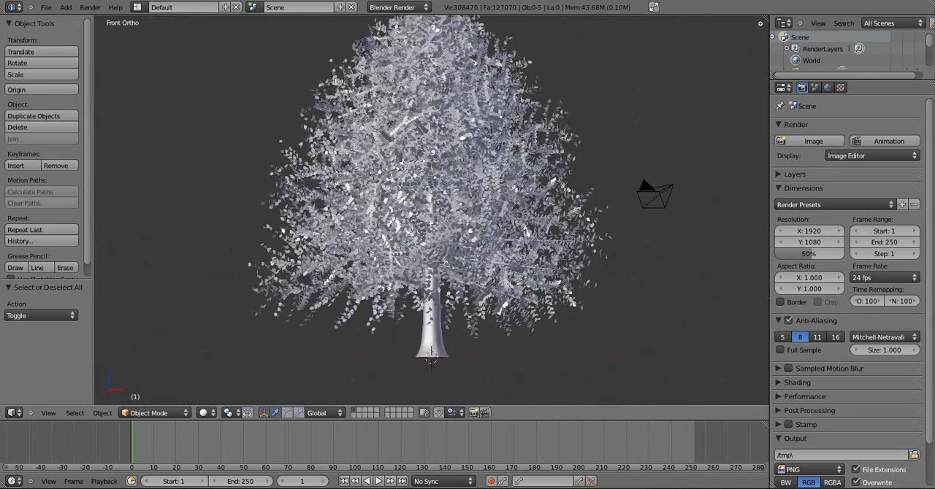
Examine the whole tree's shape from several rotated angles and return to the front view
scroll(429, 307, "down", 1)
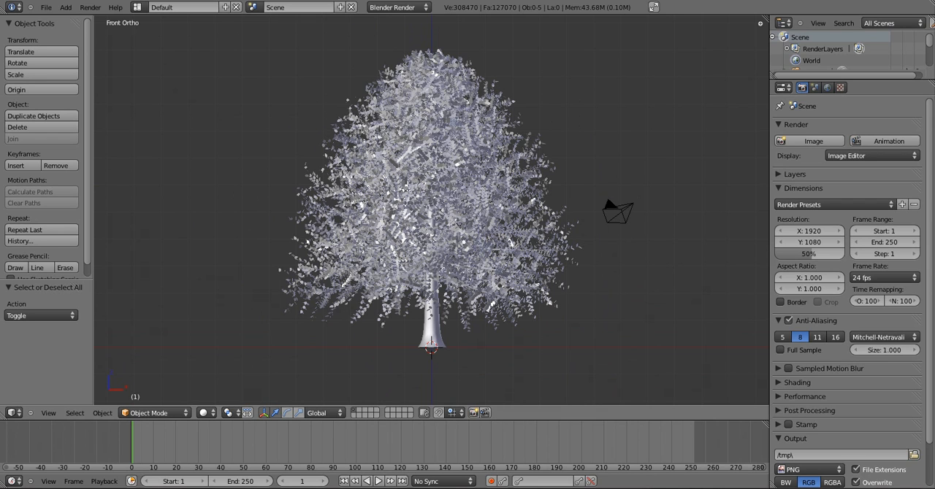
scroll(431, 219, "up", 1)
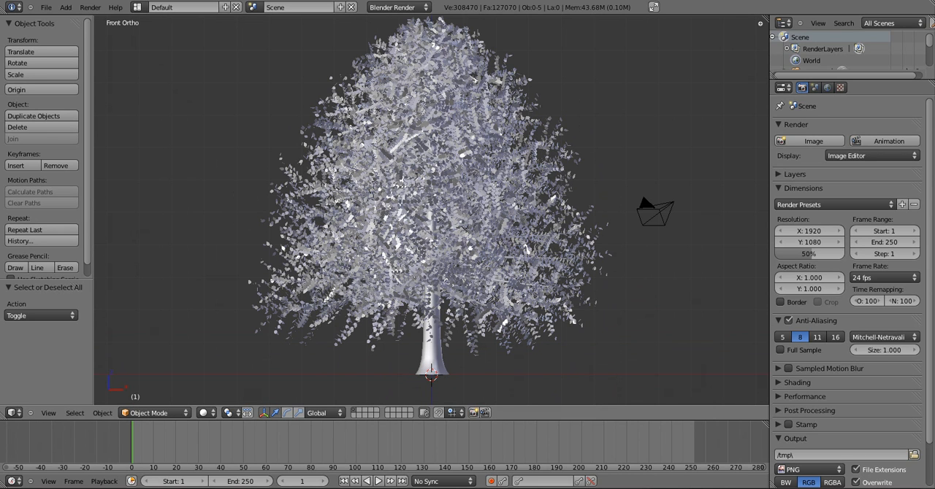
scroll(430, 219, "up", 1, "shift")
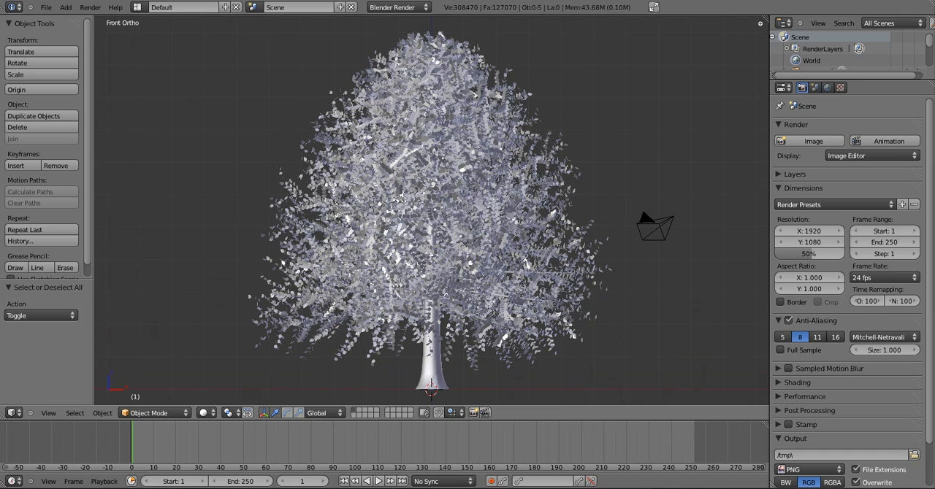
key("KP_6")
key("KP_6")
key("KP_6")
key("KP_8")
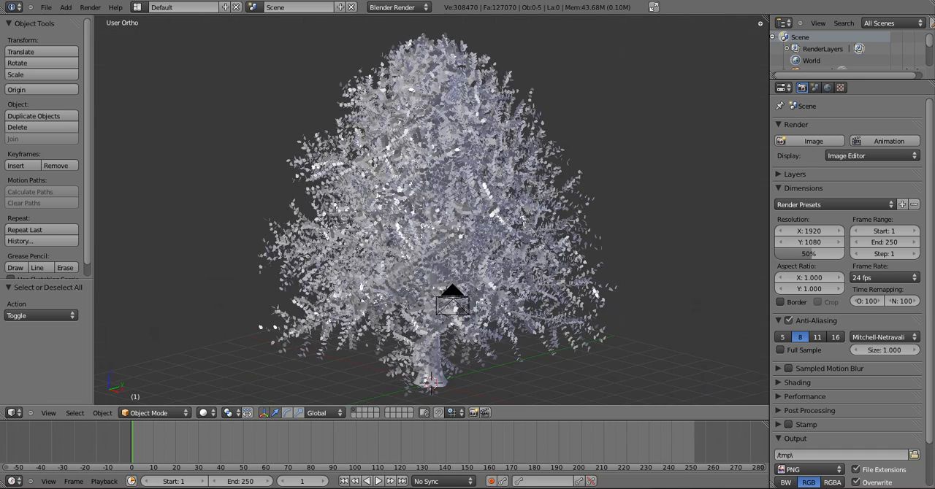
key("KP_4")
key("KP_4")
scroll(430, 219, "down", 3)
key("KP_1")
scroll(431, 219, "up", 2)
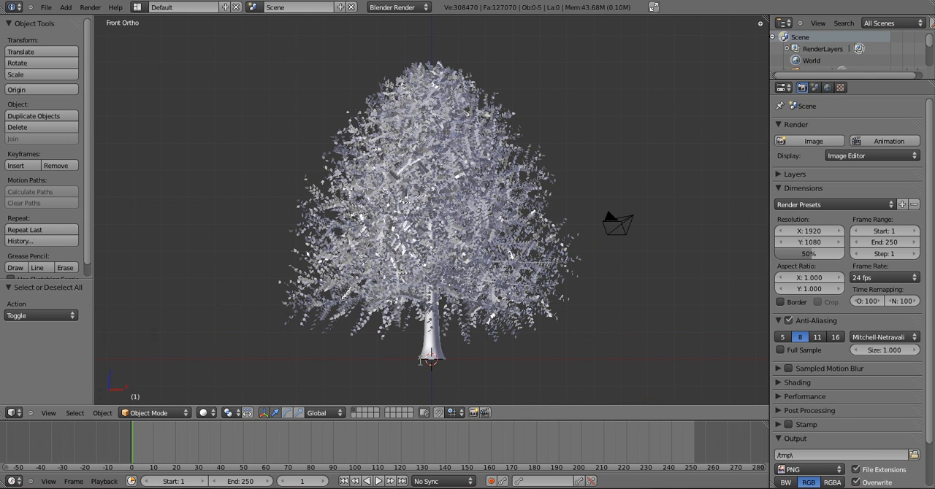
Split the 3D view vertically into two areas and hide the tree's leaf mesh
right_click(437, 343)
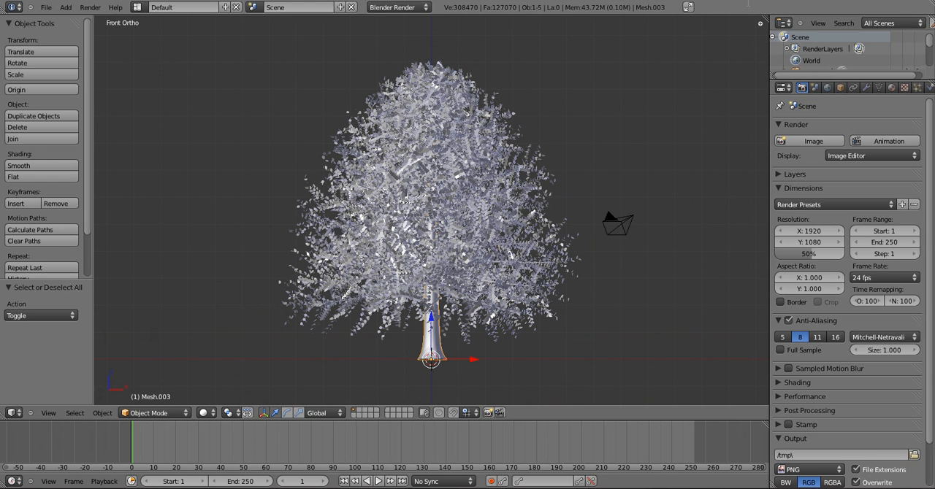
left_click_drag(765, 17, 475, 44)
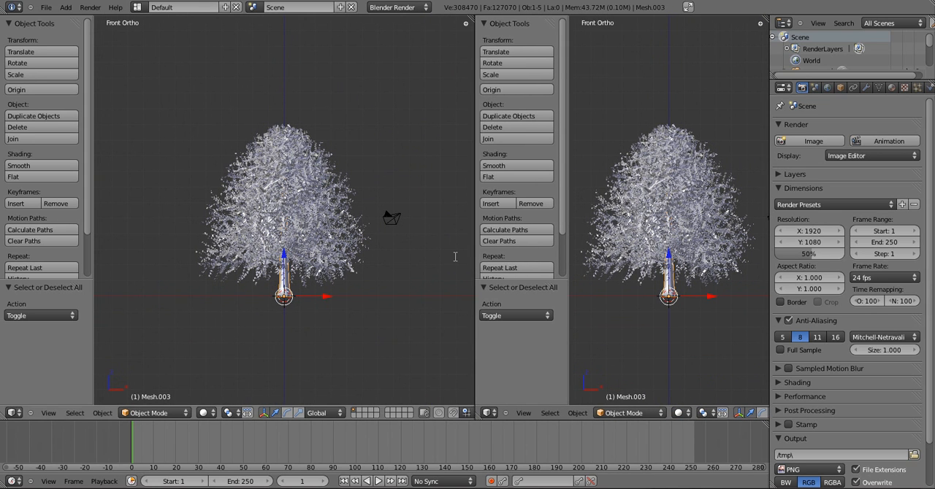
left_click(487, 413)
right_click(352, 243)
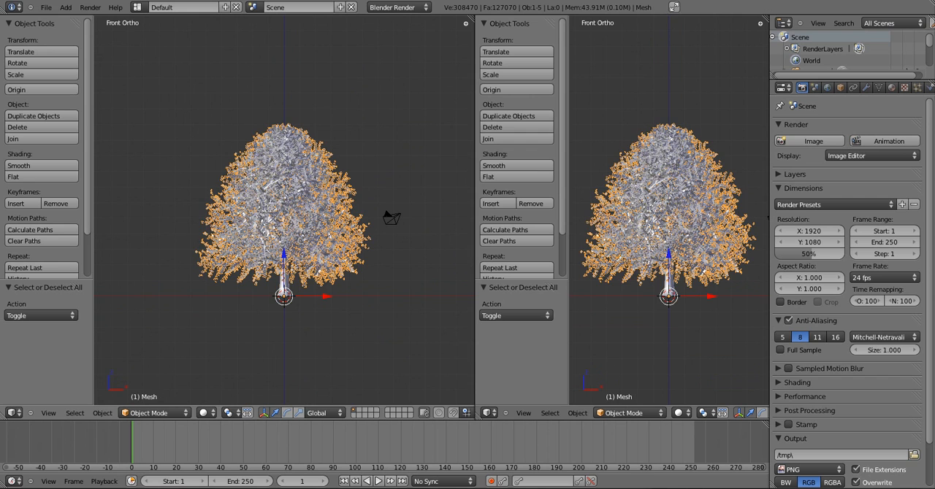
key("h")
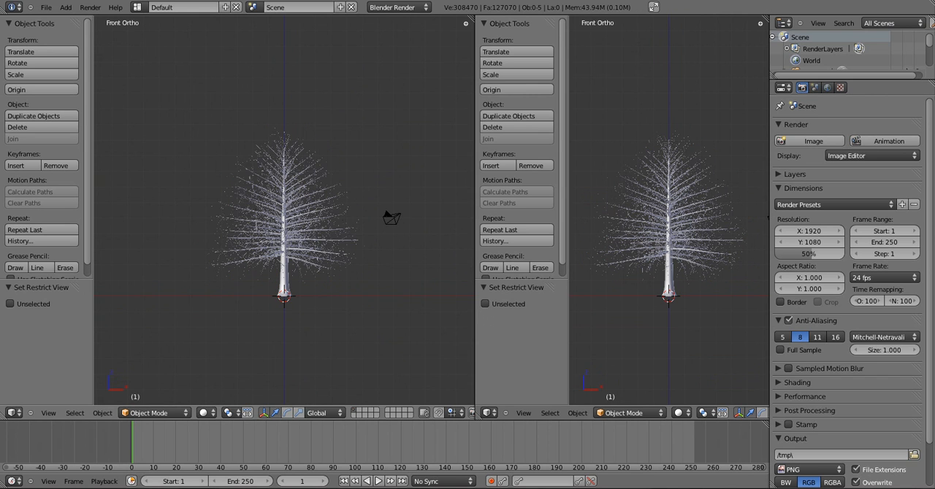
Select the trunk mesh and change the second 3D view into a UV/Image Editor
scroll(284, 219, "up", 3)
middle_click_drag(307, 219, 266, 219)
key("KP_1")
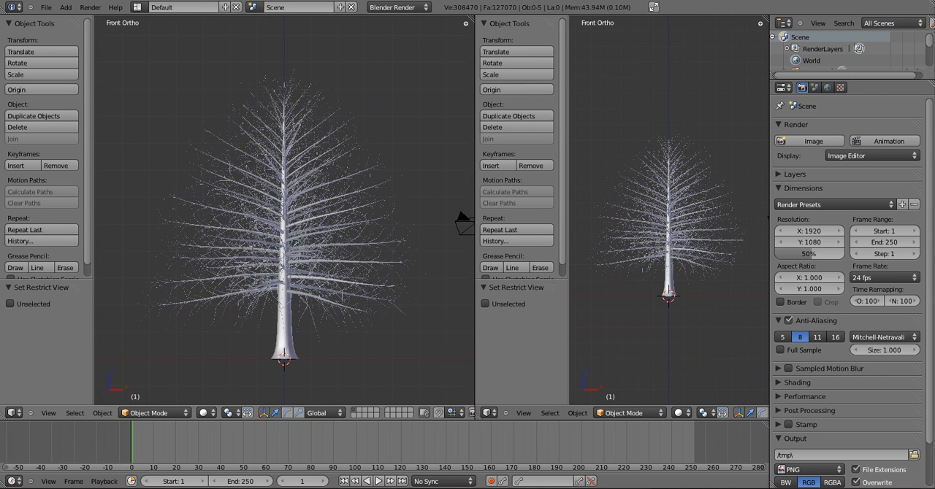
right_click(290, 346)
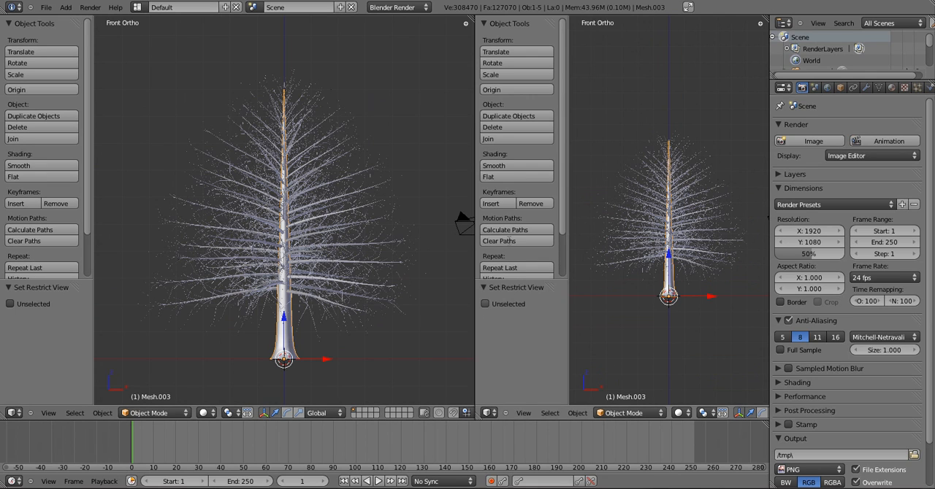
left_click(486, 413)
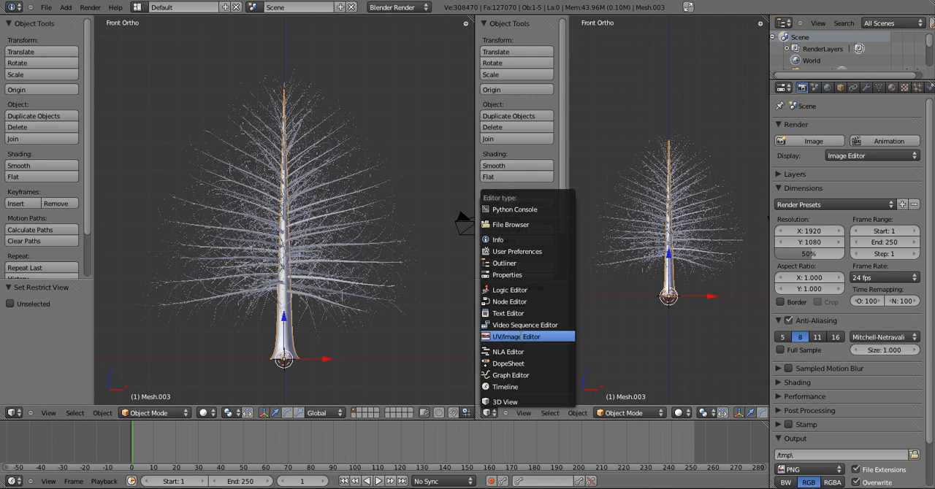
left_click(526, 349)
Open the bark image BarkPine0013_L.png from the desktop's Folders\Blender Resources\Textures\Plant folder, browsing it with thumbnails
left_click(547, 414)
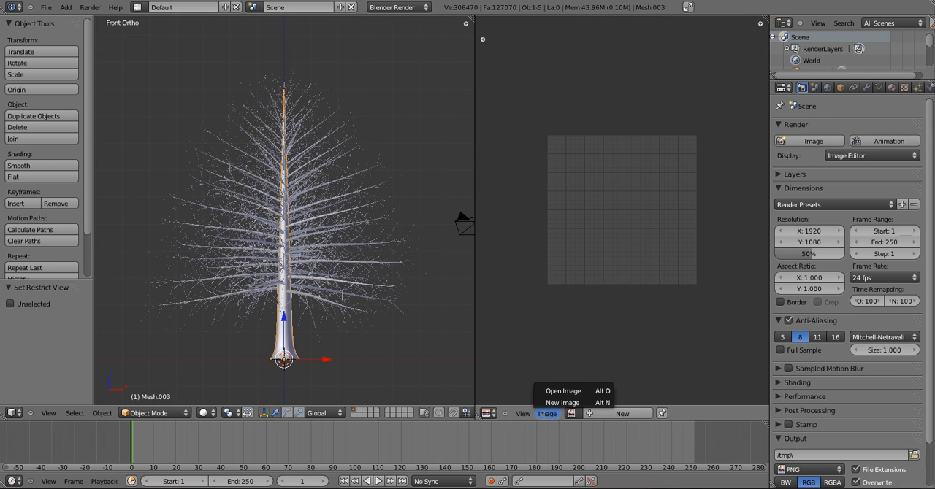
left_click(567, 391)
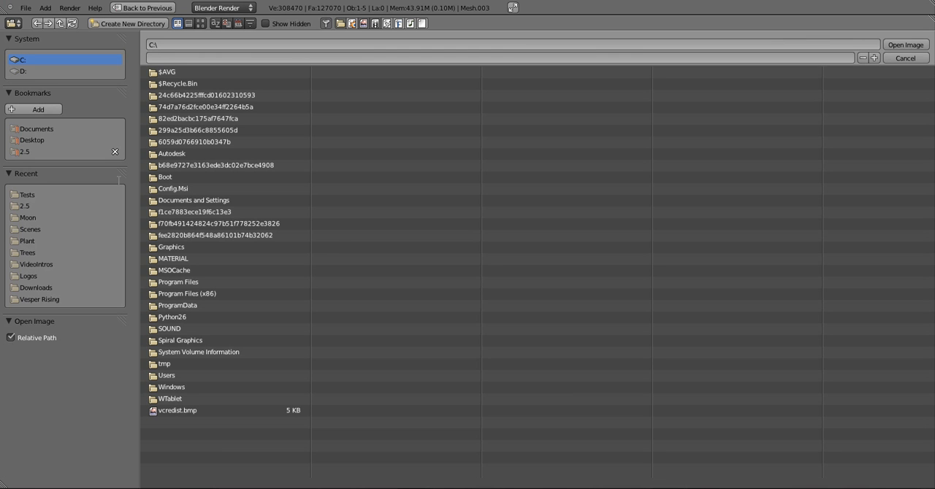
left_click(32, 139)
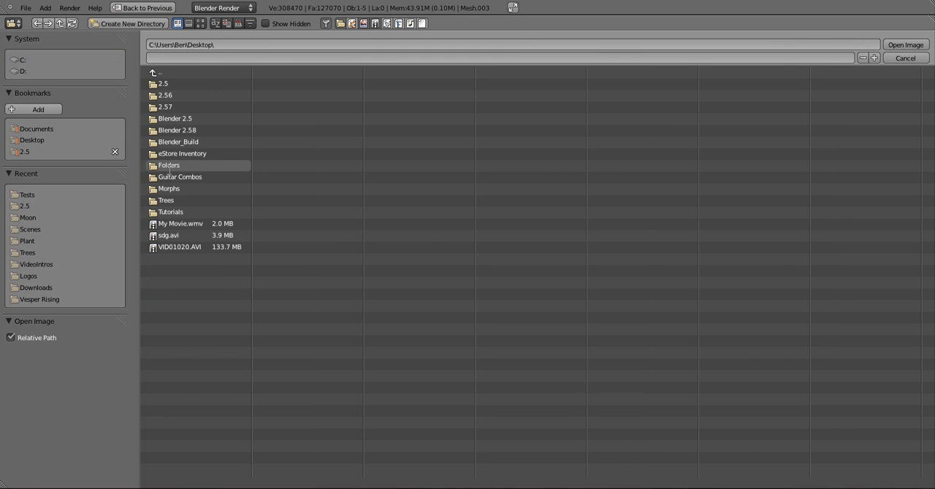
left_click(169, 166)
left_click(192, 252)
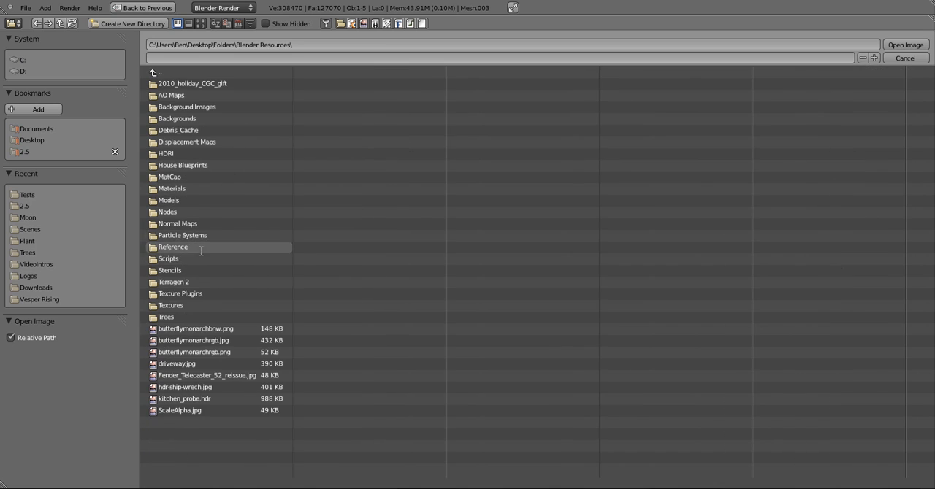
left_click(182, 295)
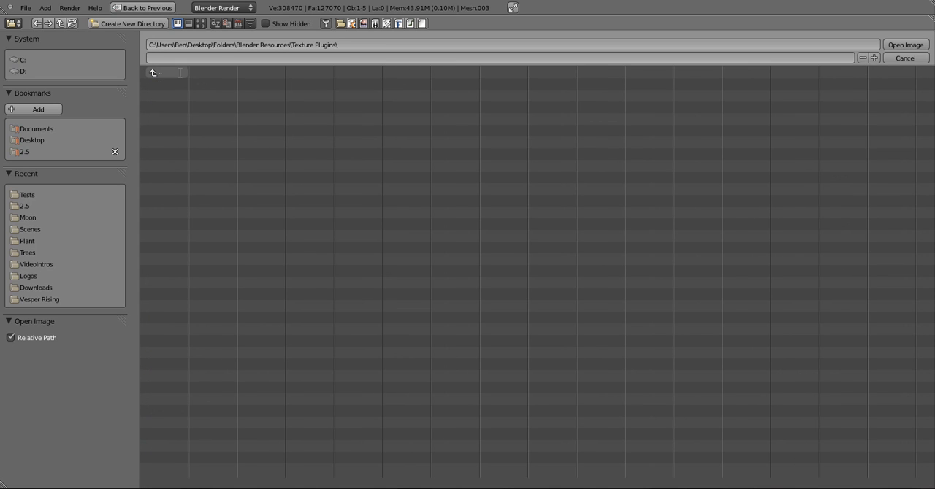
left_click(180, 72)
left_click(181, 307)
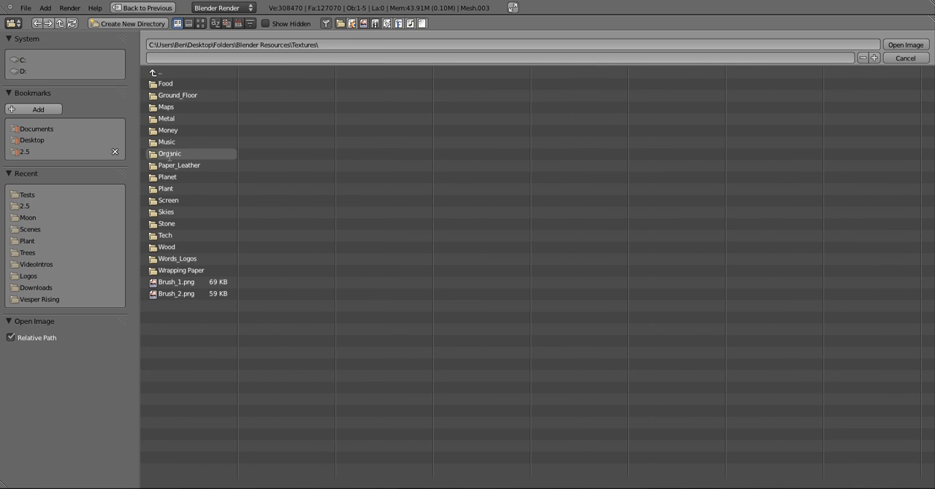
left_click(166, 188)
left_click(201, 23)
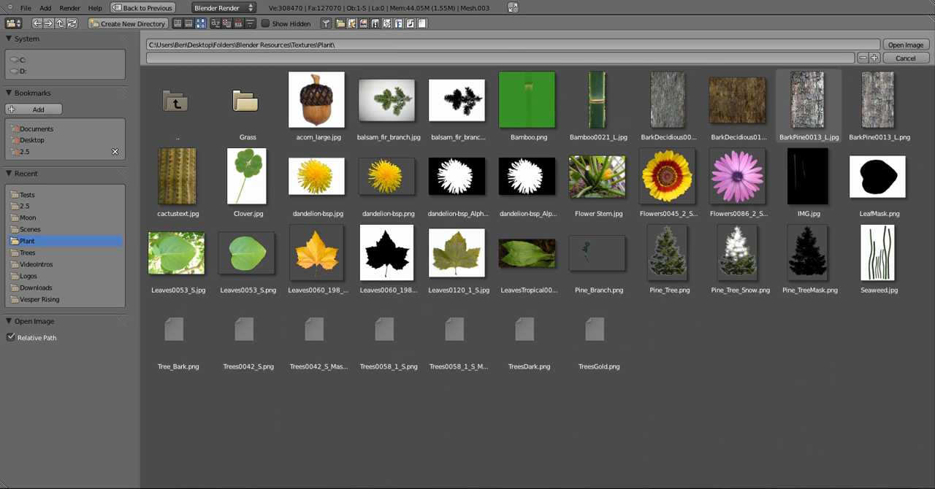
left_click(879, 102)
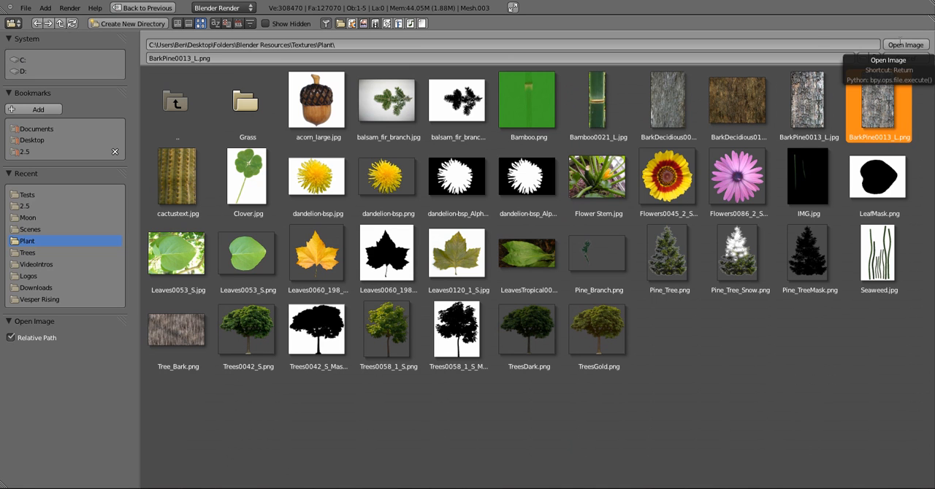
left_click(901, 42)
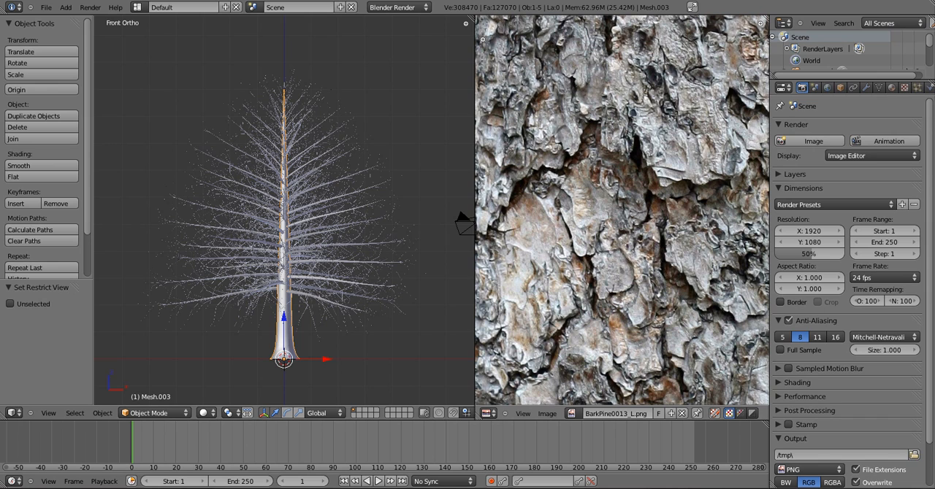
Enter Edit Mode on the trunk mesh and select its entire UV layout
scroll(622, 211, "down", 5)
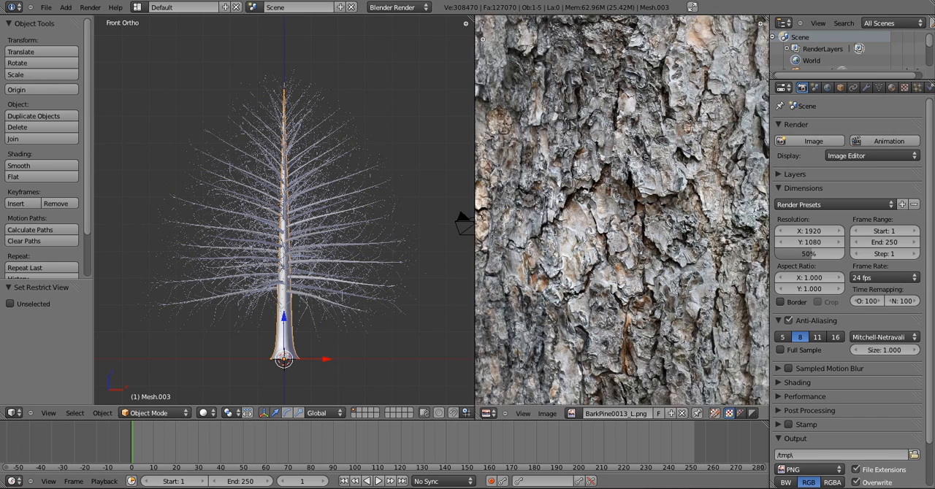
scroll(620, 211, "down", 2)
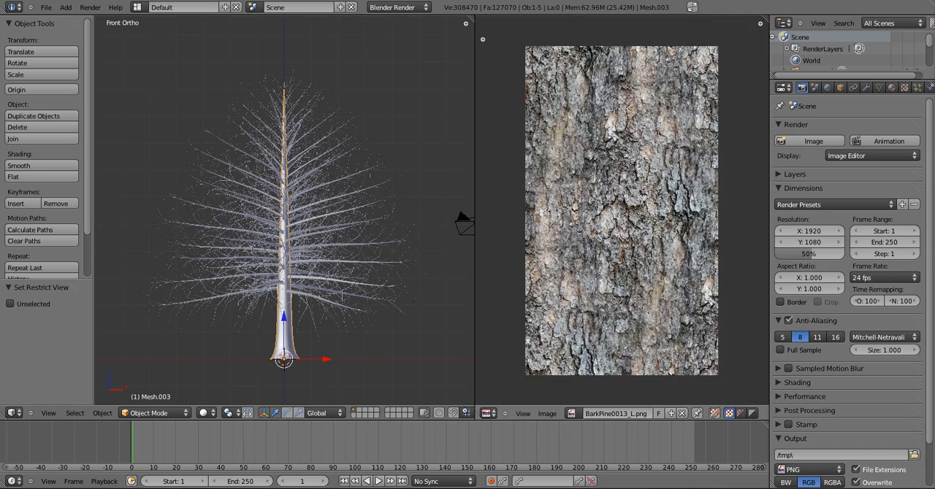
scroll(284, 322, "up", 4)
middle_click_drag(241, 364, 278, 233, "shift")
scroll(278, 233, "up", 3)
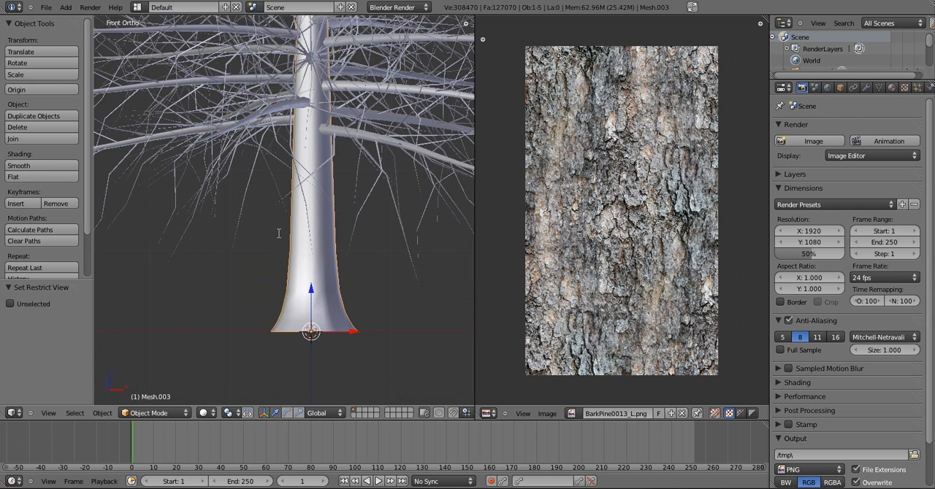
scroll(278, 232, "up", 1)
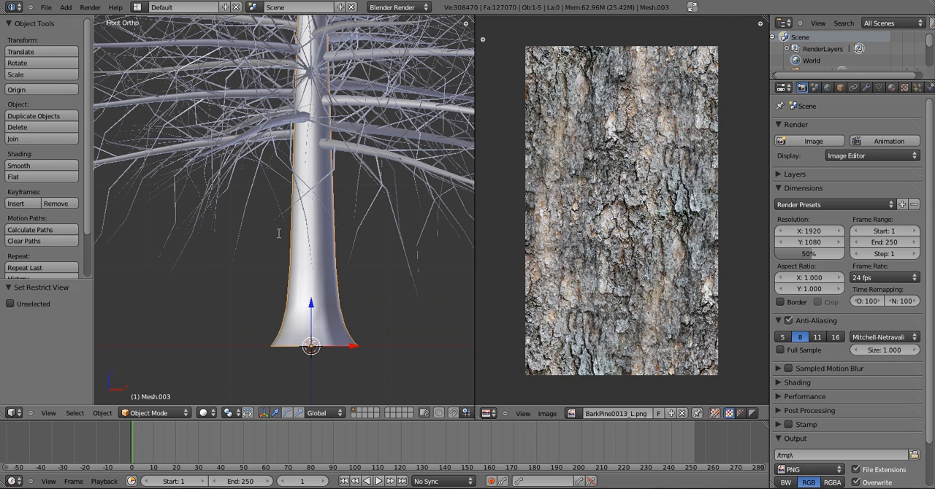
key("Tab")
scroll(608, 227, "up", 7)
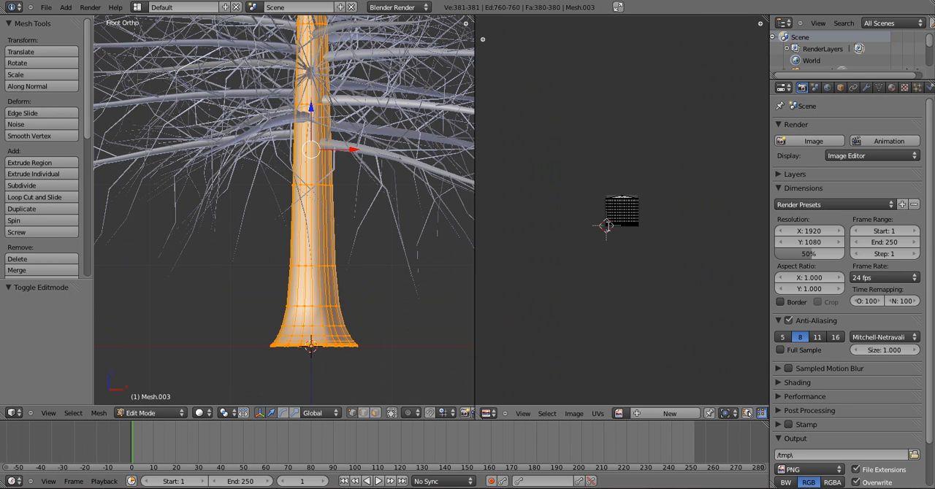
scroll(608, 227, "up", 1)
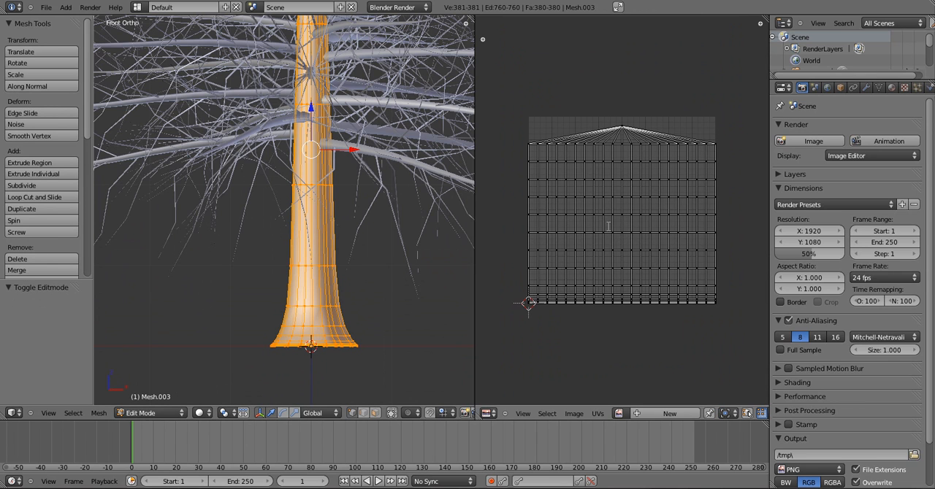
key("a")
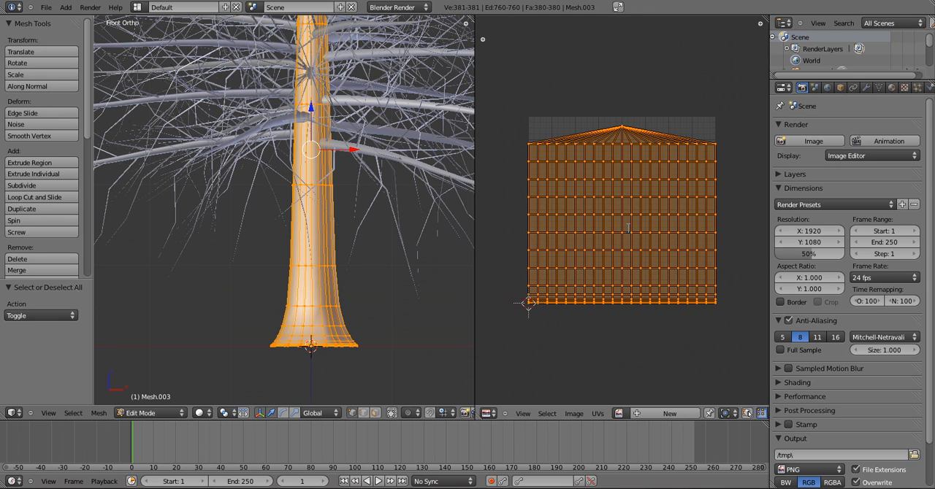
Set the 3D view to Textured shading and assign BarkPine0013_L.png to the trunk's UV layout
left_click(209, 408)
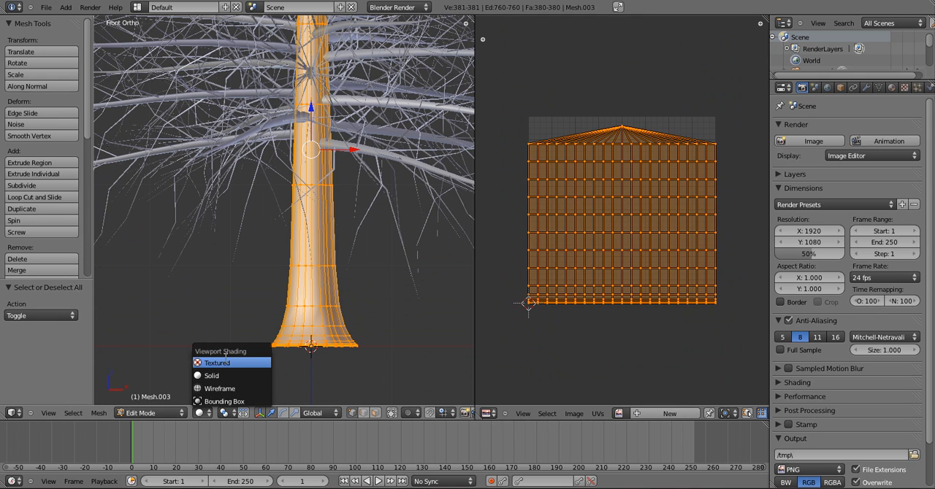
left_click(226, 360)
scroll(307, 324, "up", 1)
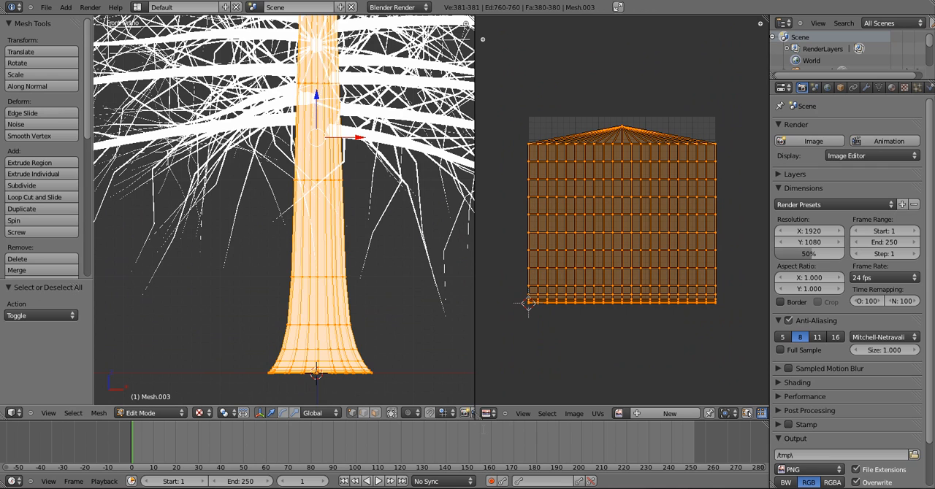
left_click(619, 413)
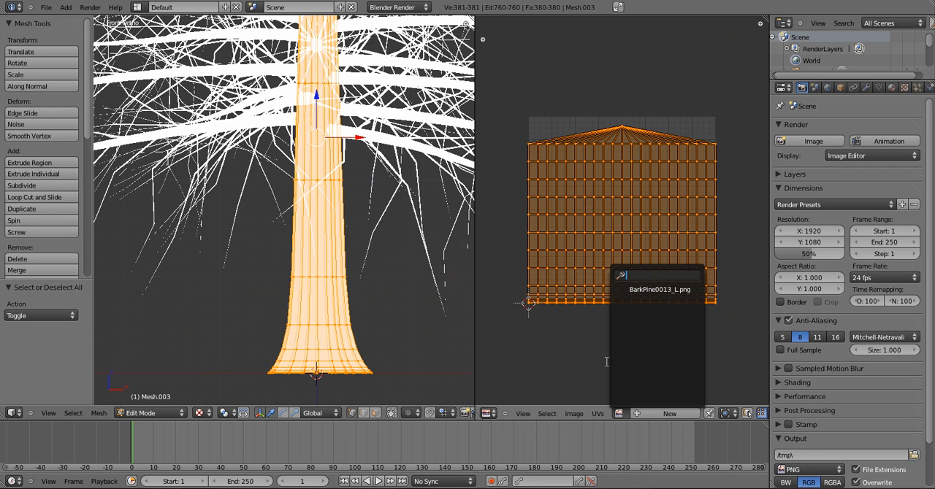
left_click(672, 289)
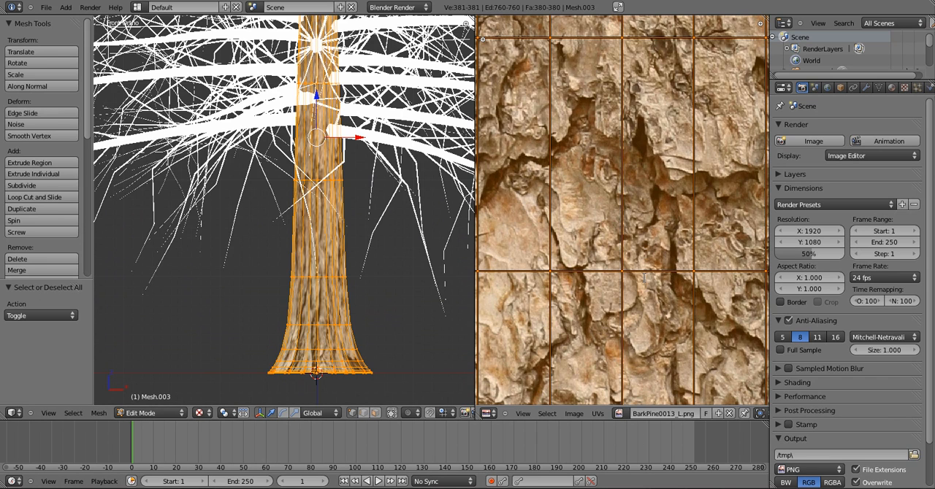
scroll(642, 277, "down", 9)
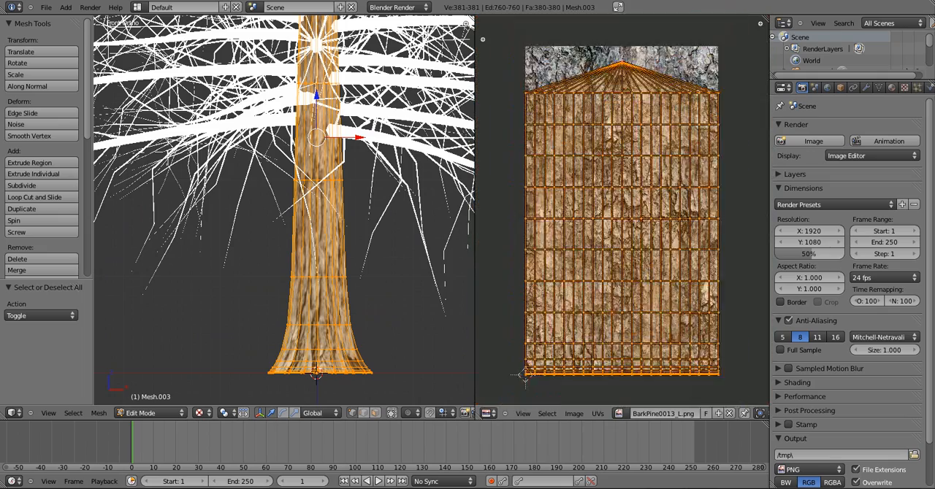
Narrow the trunk's UV layout along X to about 0.293 of its width to reduce the bark's vertical stretching
scroll(279, 326, "up", 6)
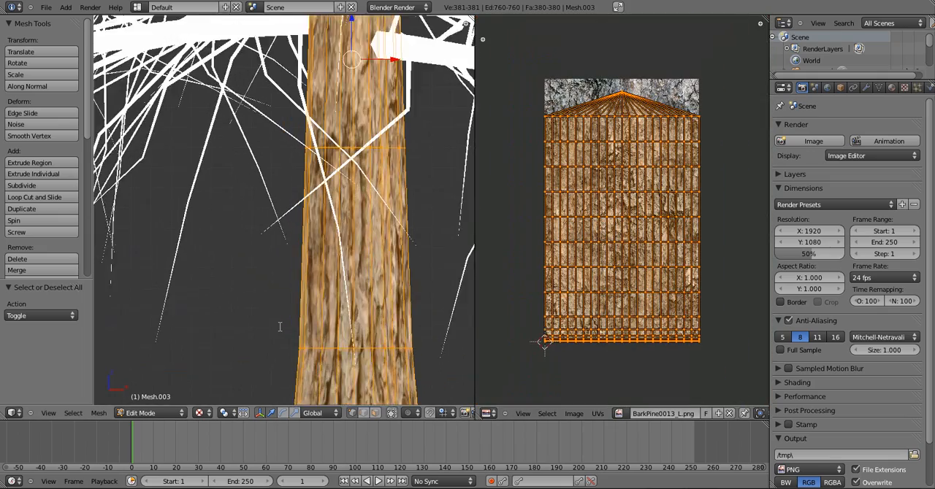
scroll(280, 326, "down", 4, "shift")
key("KP_4")
key("KP_4")
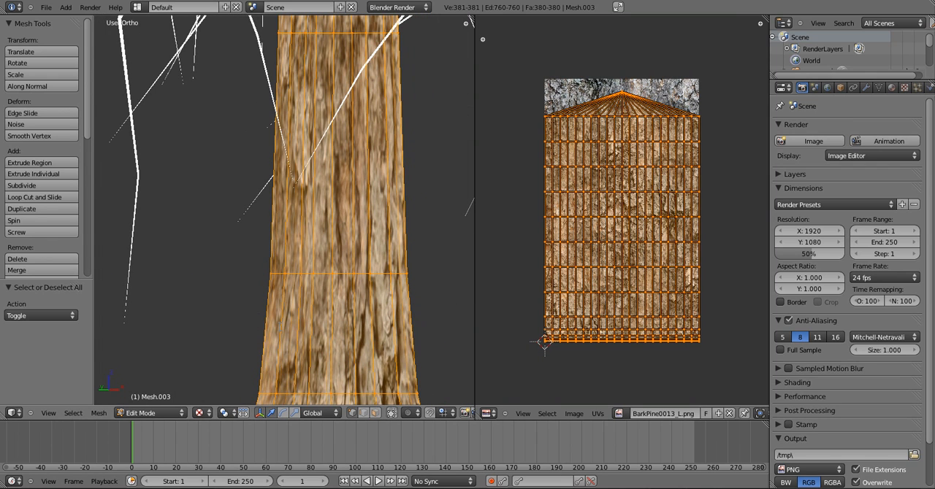
key("s")
key("x")
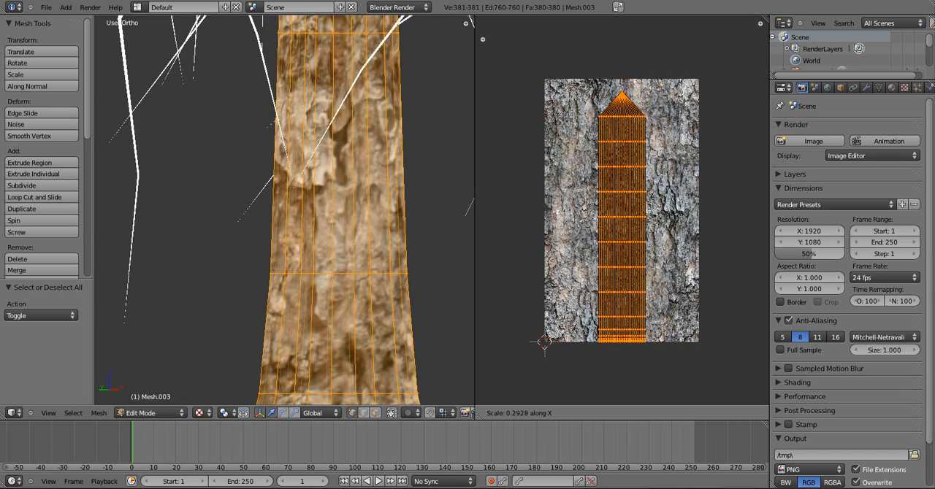
key("Return")
scroll(284, 212, "down", 4)
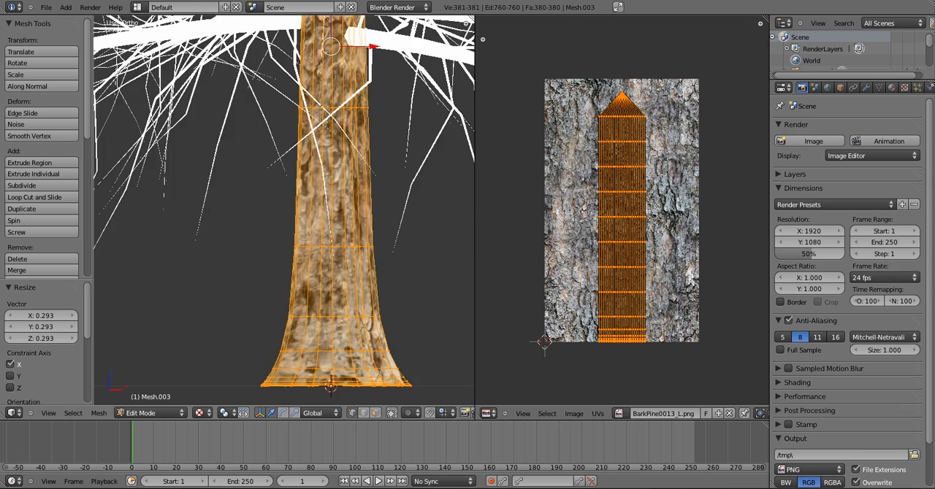
Widen the trunk's UV layout along X by a factor of about 1.178
key("s")
key("x")
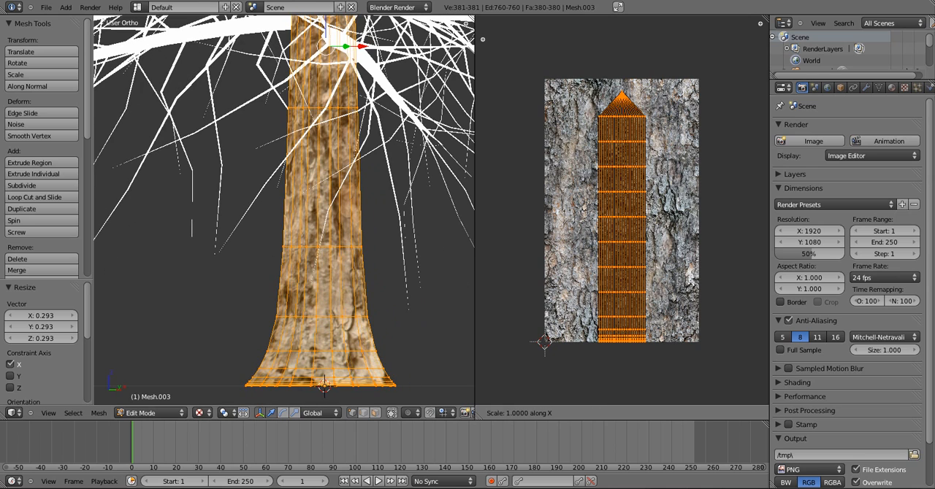
key("Return")
key("KP_4")
key("KP_4")
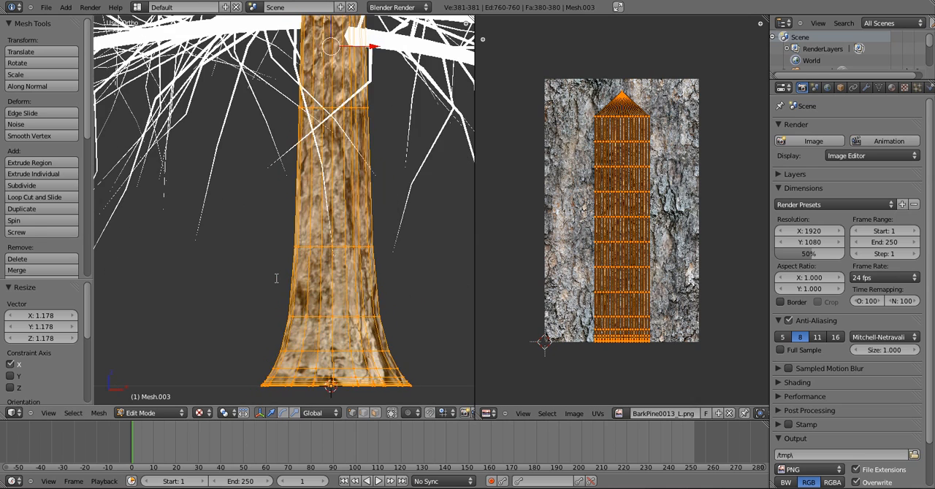
Return to Object Mode and examine the bark texture around the trunk from several rotated angles
key("Tab")
key("KP_6")
key("KP_6")
key("KP_6")
key("KP_6")
key("KP_6")
key("KP_6")
key("KP_6")
key("KP_6")
key("KP_6")
key("KP_6")
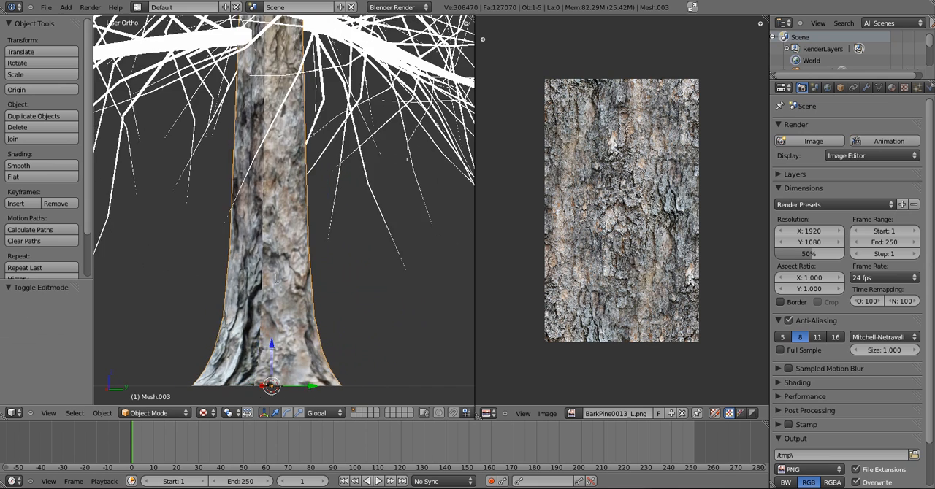
Scale the trunk's whole UV layout up uniformly by about 3.3 for finer bark, and return to Object Mode
key("Tab")
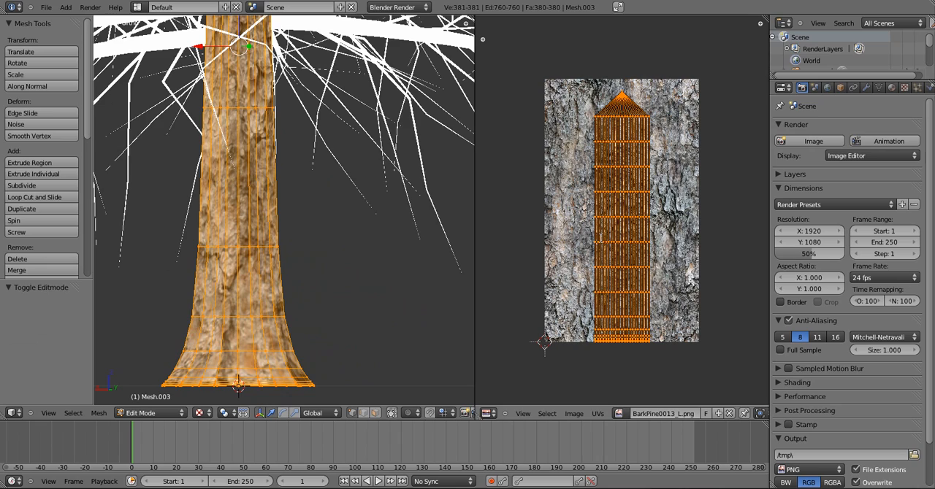
key("s")
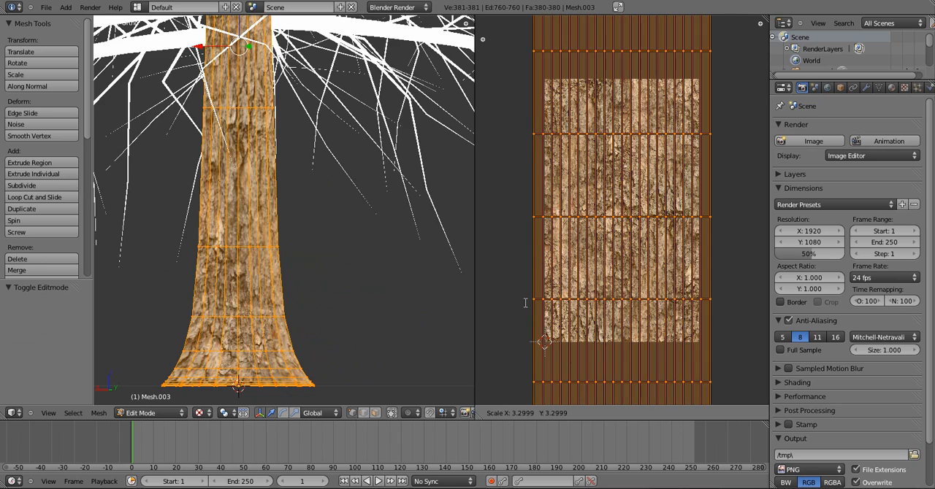
left_click(697, 371)
key("Tab")
key("KP_1")
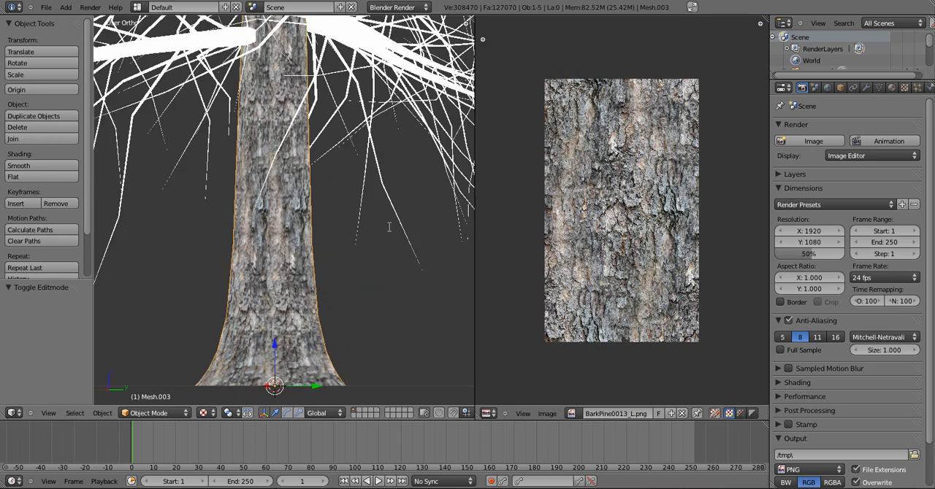
Examine the trunk's bark up close, including the texture seam, from different angles
scroll(389, 227, "up", 4)
mouse_move(389, 227)
middle_mouse_down()
mouse_move(317, 245)
mouse_move(389, 227)
middle_mouse_up()
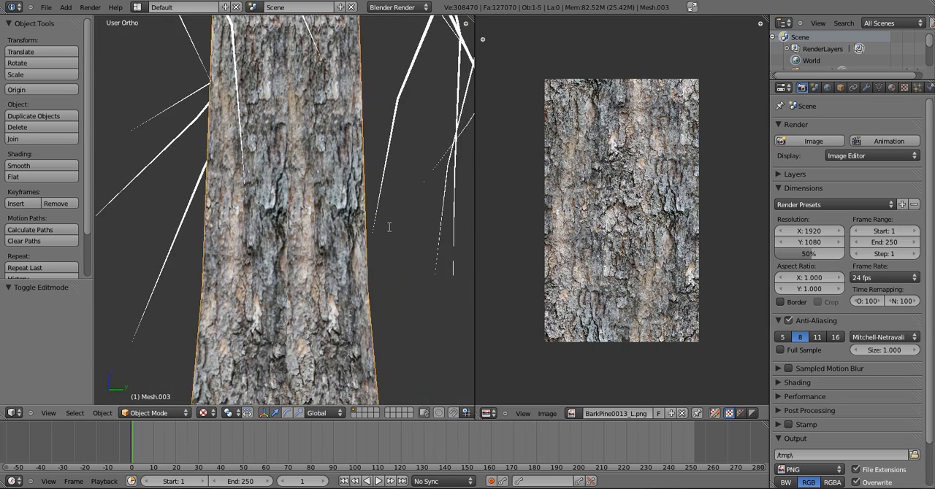
scroll(390, 227, "up", 7)
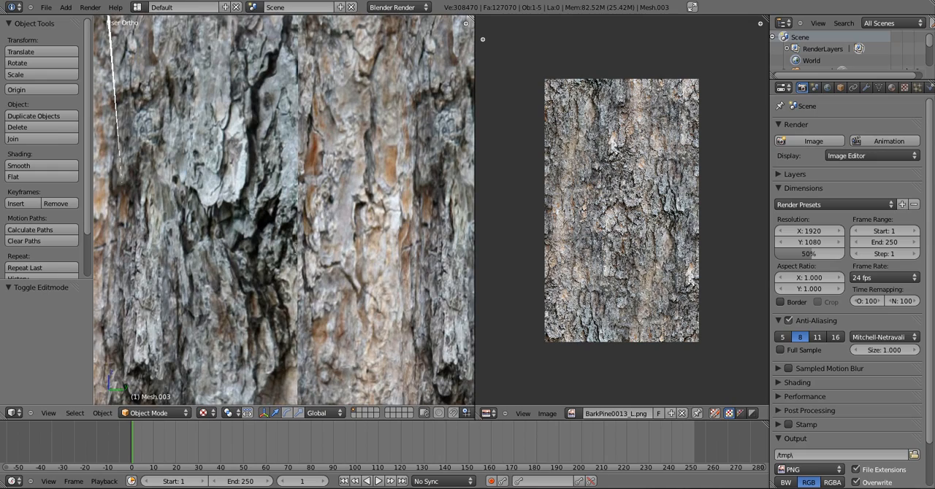
scroll(284, 210, "down", 6)
scroll(294, 254, "up", 4)
middle_click_drag(296, 249, 298, 239)
middle_click_drag(365, 219, 205, 220)
scroll(284, 211, "down", 4)
scroll(284, 210, "down", 5)
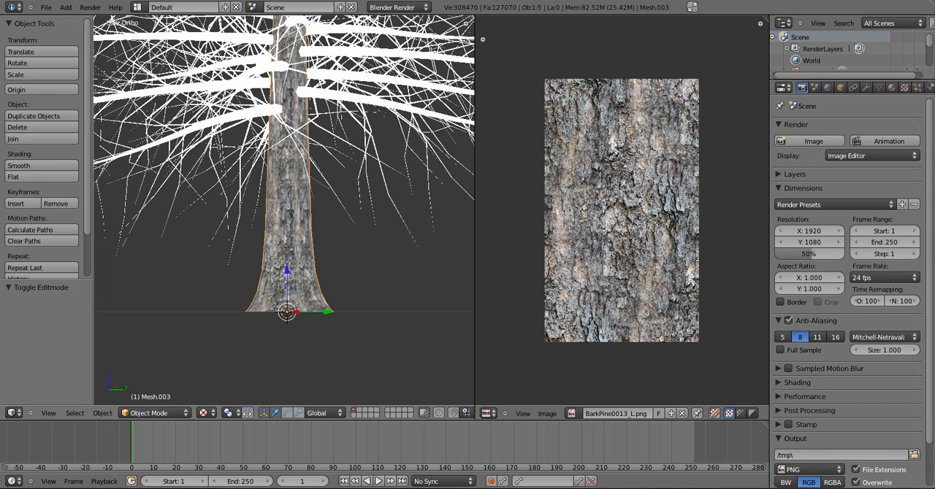
Examine the textured trunk among the lower branches from the front and from a rotated angle
key("KP_1")
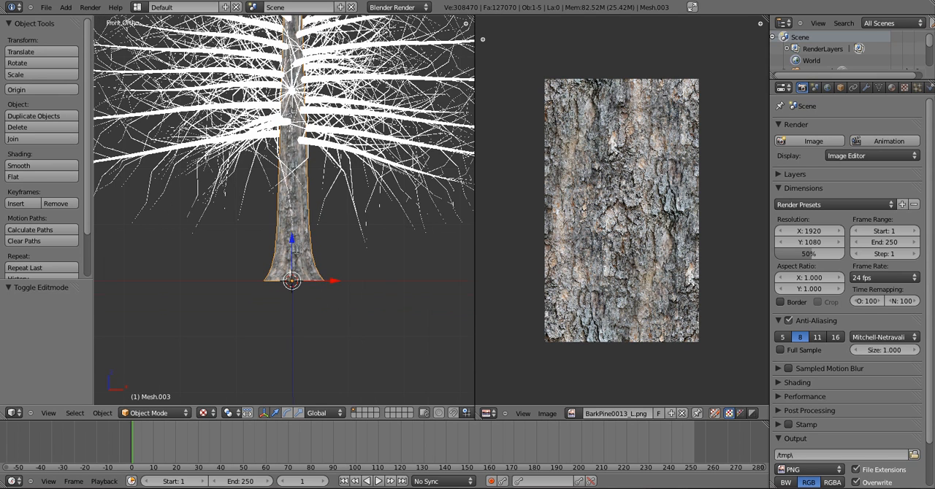
scroll(285, 212, "down", 1)
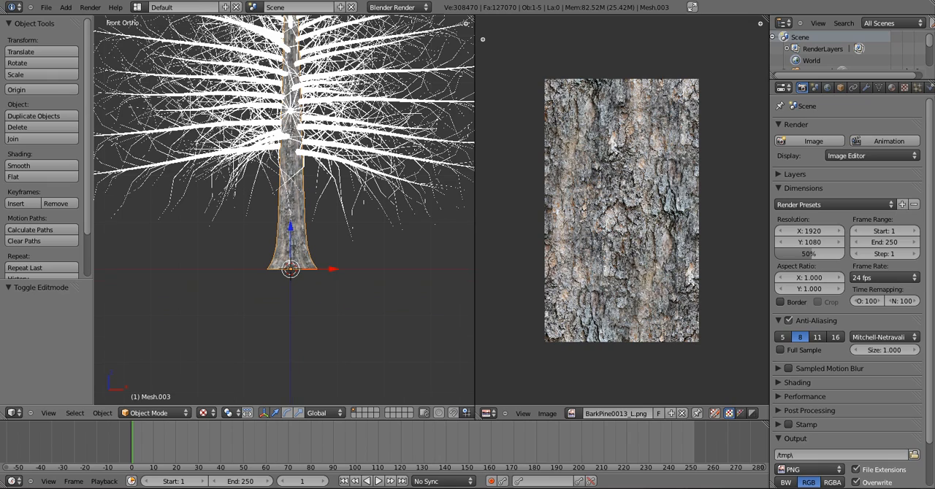
scroll(284, 209, "up", 5)
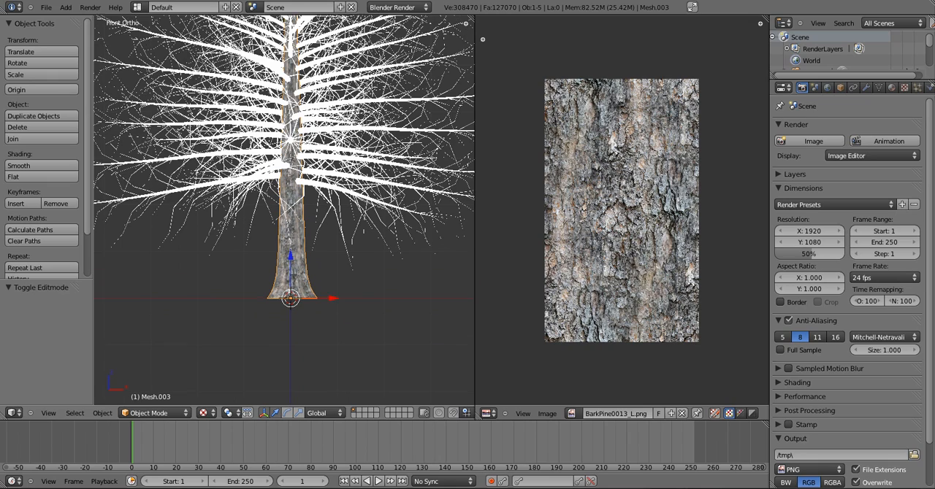
scroll(285, 209, "up", 4)
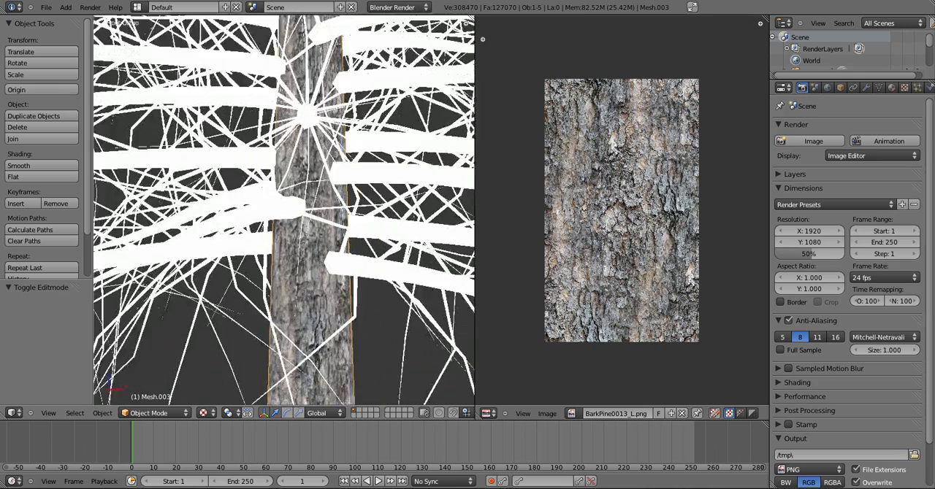
middle_click_drag(284, 210, 193, 209)
key("KP_1")
scroll(284, 210, "down", 1)
scroll(284, 210, "down", 6)
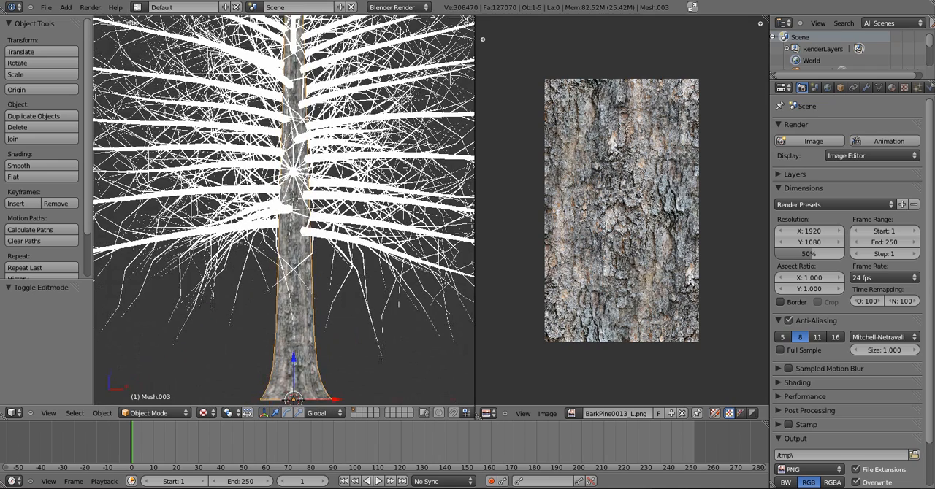
Select the main branch mesh, enter Edit Mode, and assign BarkPine0013_L.png to its entire UV layout
right_click(286, 210)
scroll(286, 210, "down", 1)
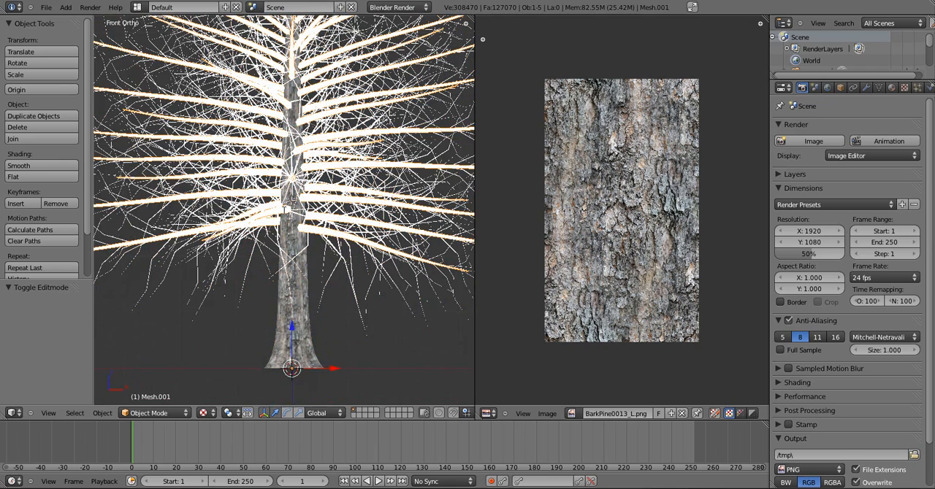
key("Tab")
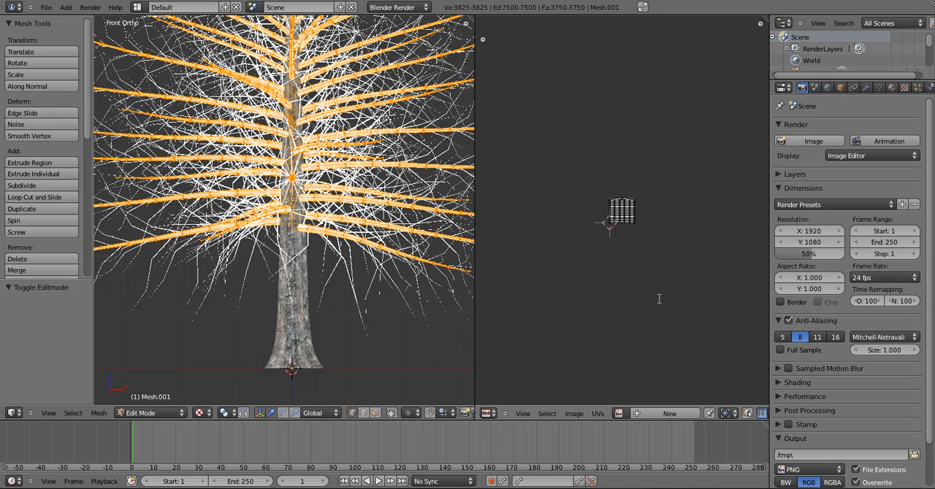
scroll(659, 298, "up", 5)
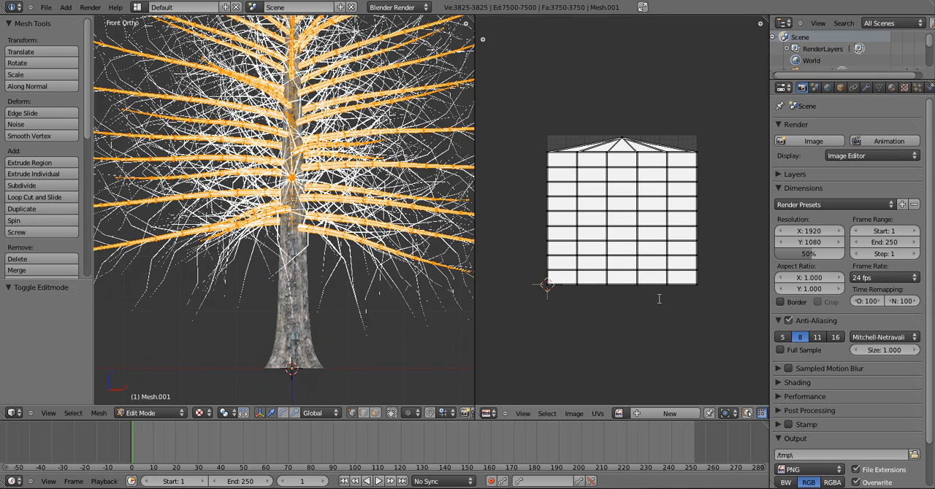
key("a")
left_click(619, 413)
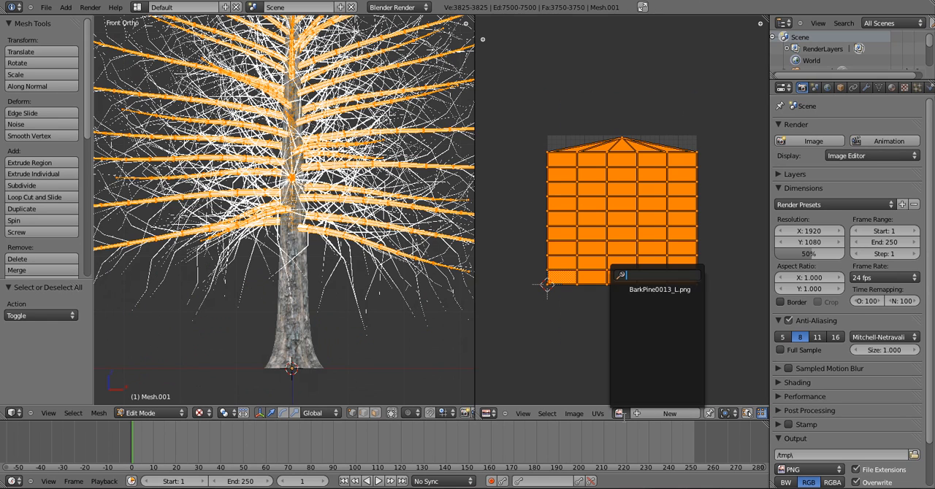
left_click(661, 289)
scroll(544, 205, "down", 5)
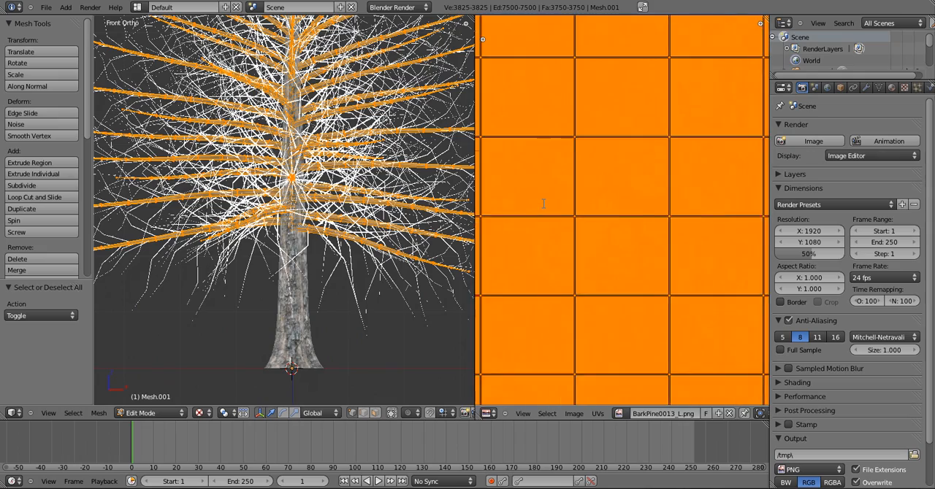
Scale the main branches' entire UV layout along X only to about 0.38 of its width
scroll(543, 205, "down", 2)
scroll(221, 238, "up", 7)
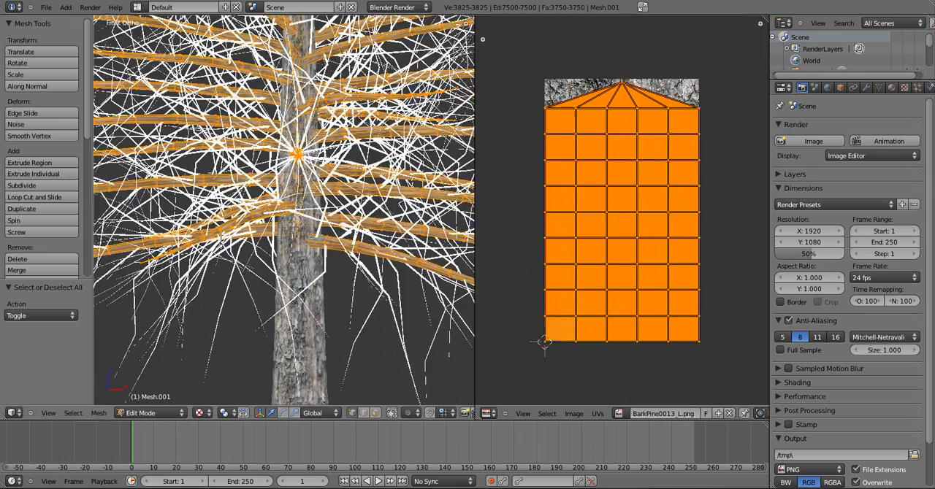
scroll(221, 237, "up", 8)
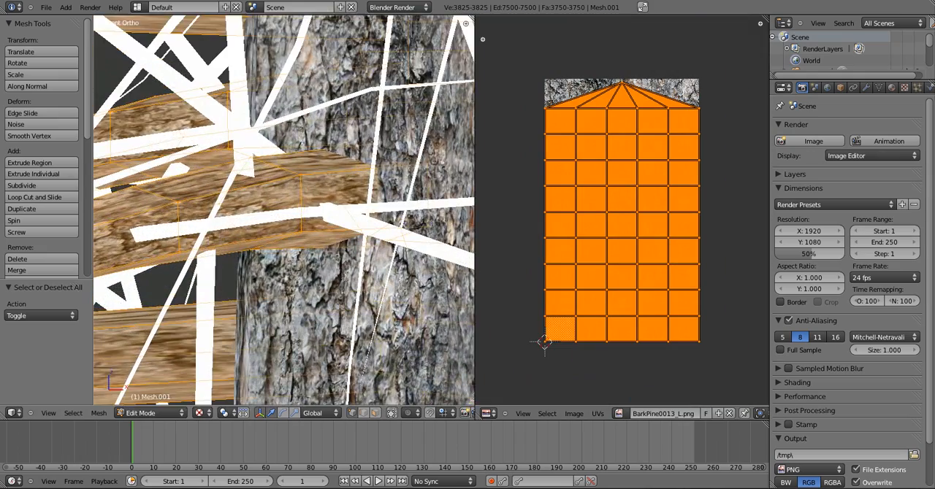
key("s")
key("x")
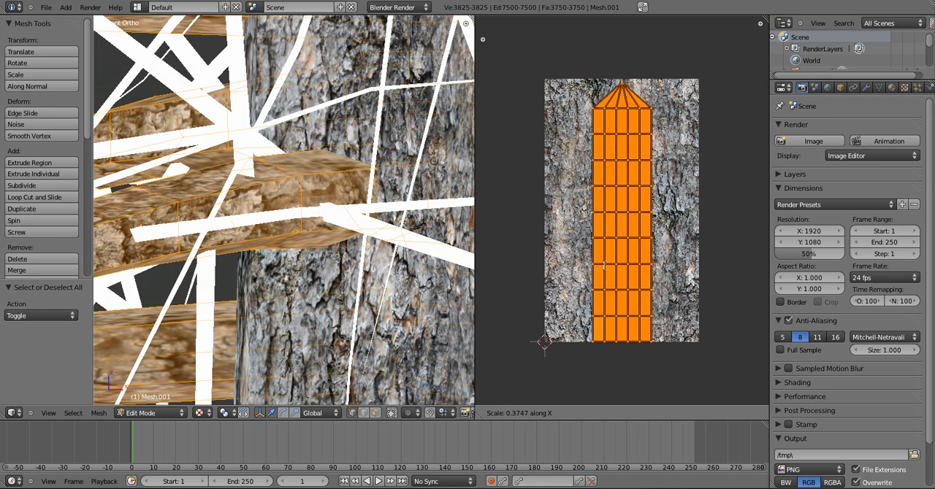
left_click(479, 242)
Scale the main branches' whole UV layout up uniformly by about 3.7 for finer bark, and return to Object Mode
scroll(478, 242, "down", 7)
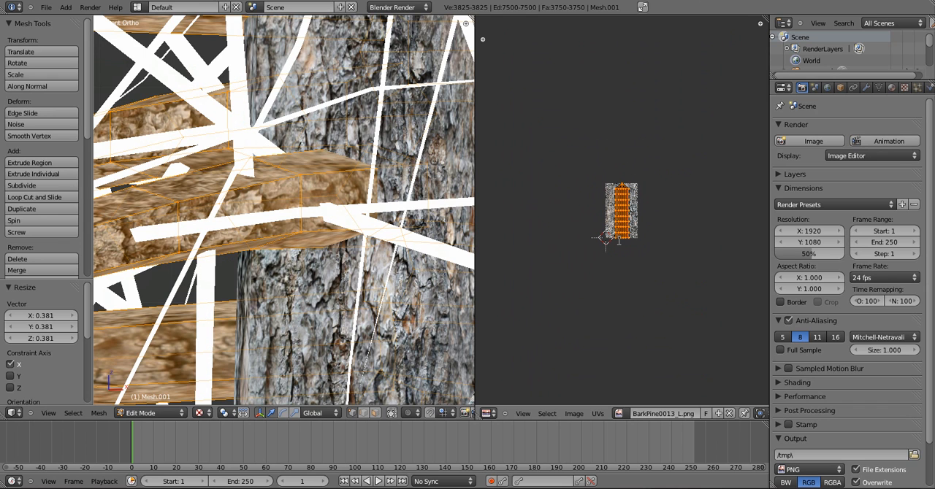
key("s")
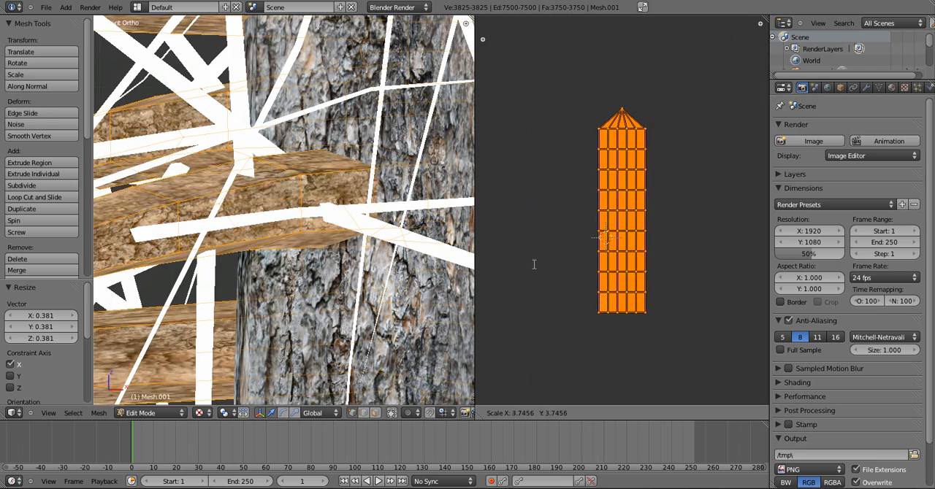
left_click(541, 259)
key("Tab")
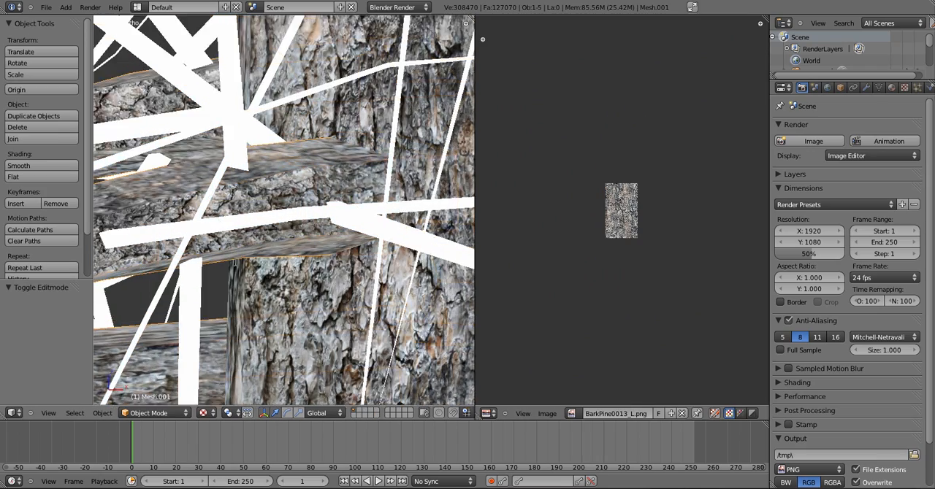
Examine the bark on the main branches and where they meet the trunk, close up and from several angles
middle_click_drag(387, 245, 234, 258)
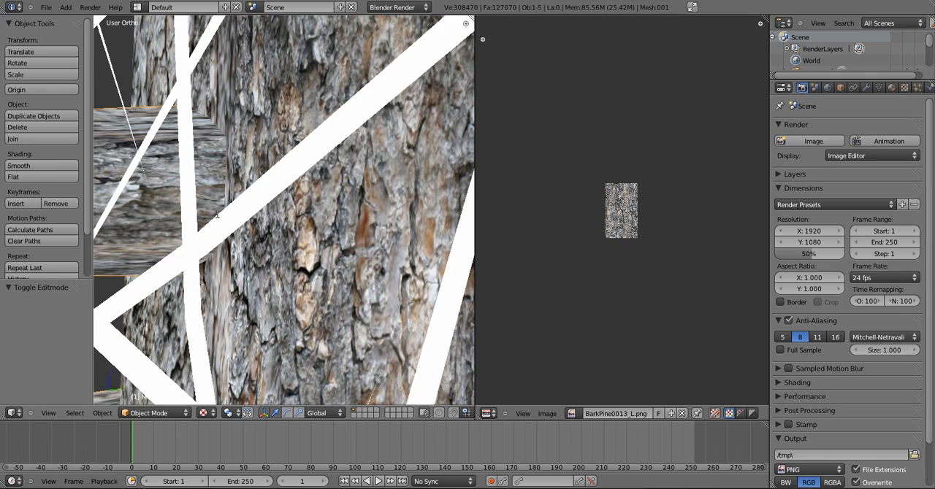
scroll(217, 215, "down", 10)
scroll(284, 210, "down", 2)
scroll(284, 209, "up", 8)
mouse_move(217, 218)
middle_mouse_down()
mouse_move(231, 213)
mouse_move(217, 214)
middle_mouse_up()
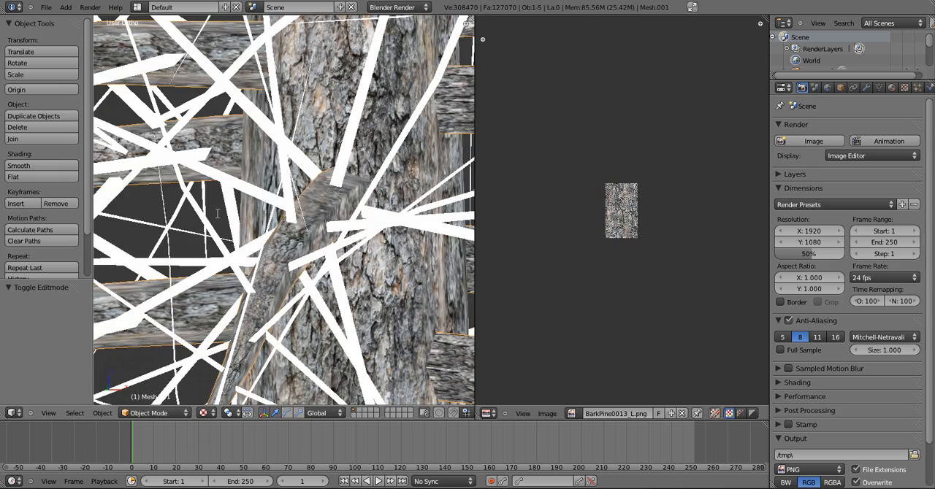
scroll(217, 214, "down", 10)
scroll(216, 213, "down", 6)
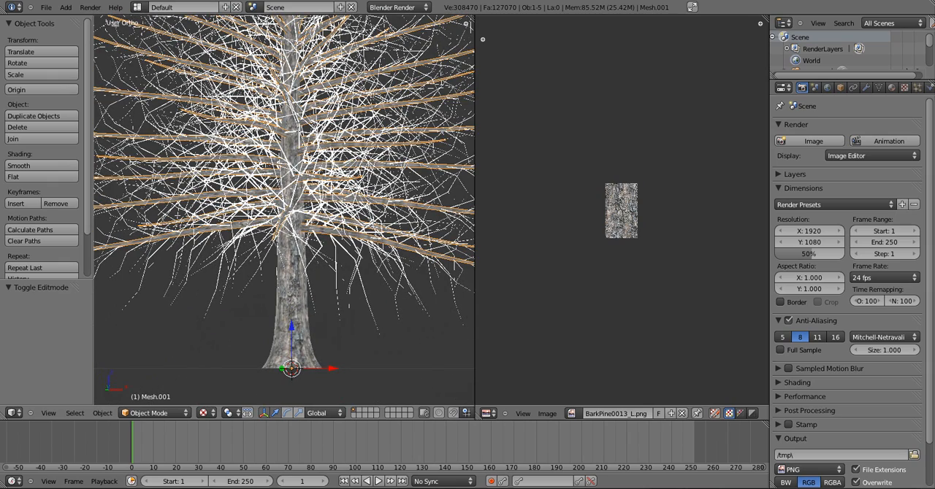
Select the small twig mesh, enter Edit Mode, and assign BarkPine0013_L.png to its entire UV layout
right_click(303, 127)
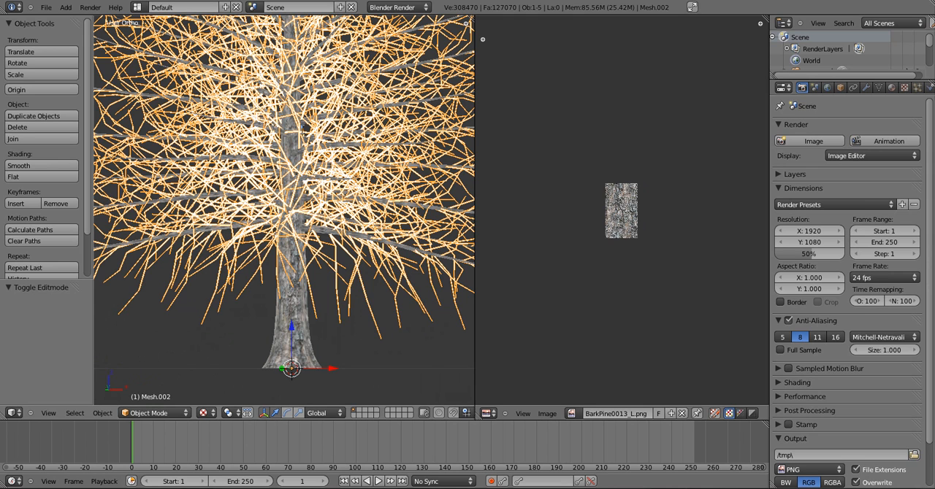
key("Tab")
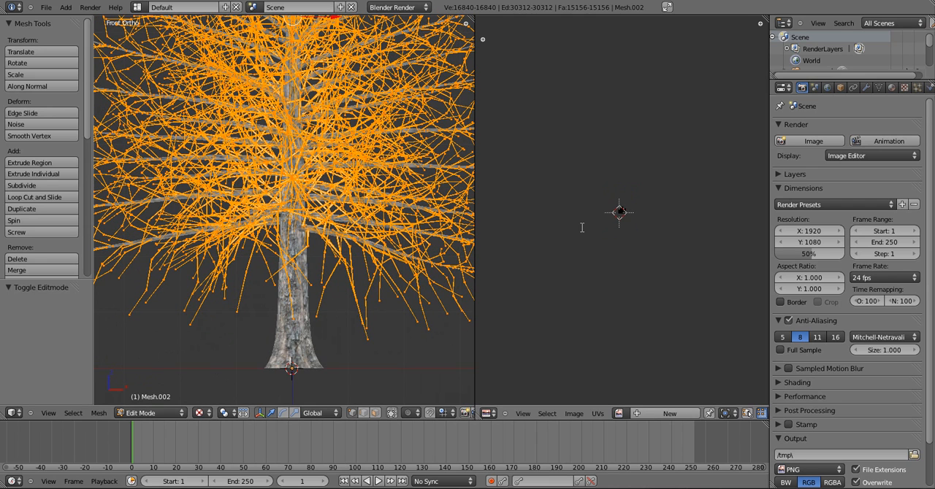
scroll(582, 227, "up", 15)
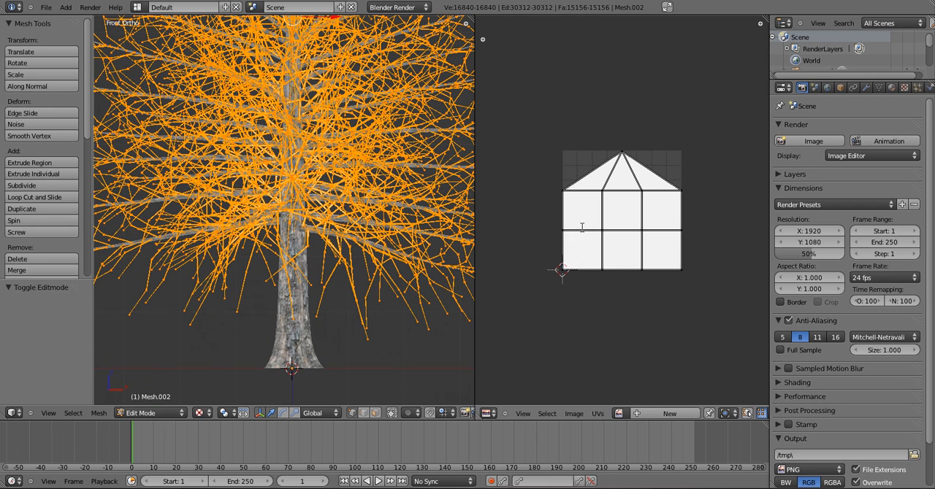
scroll(599, 386, "up", 1)
key("a")
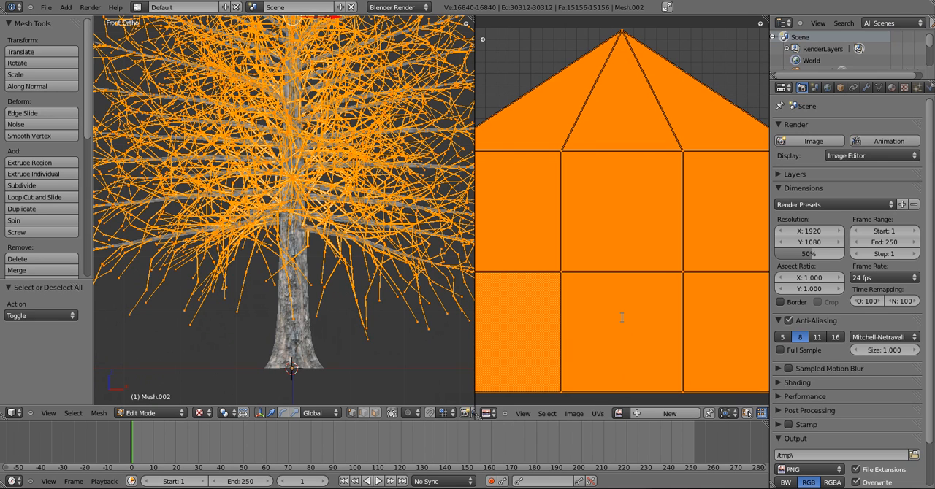
scroll(621, 317, "down", 4)
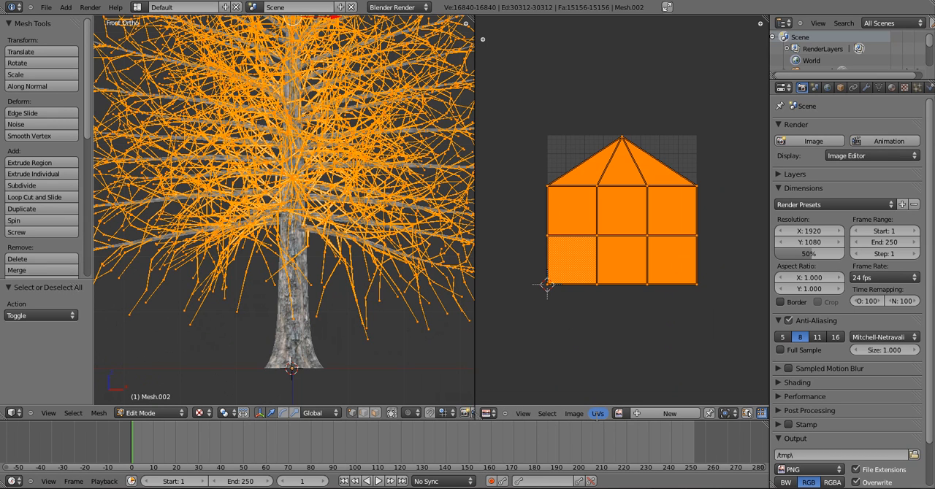
left_click(618, 413)
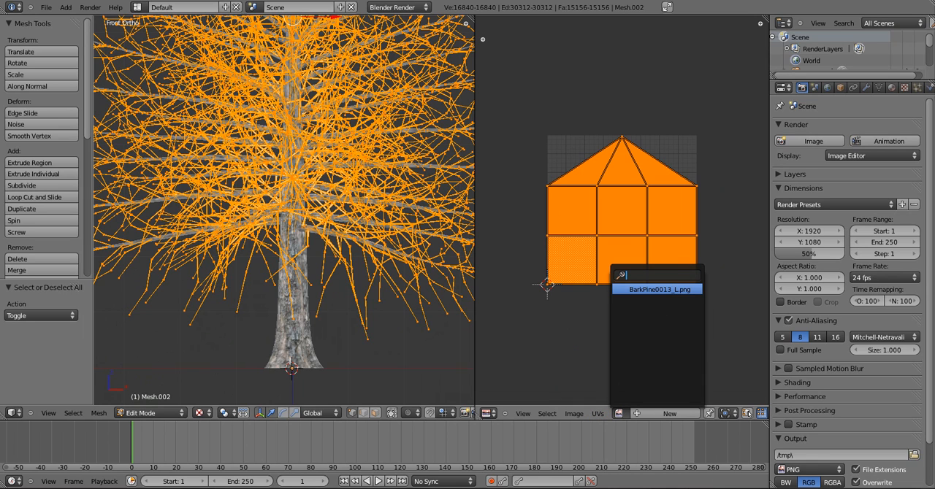
left_click(656, 289)
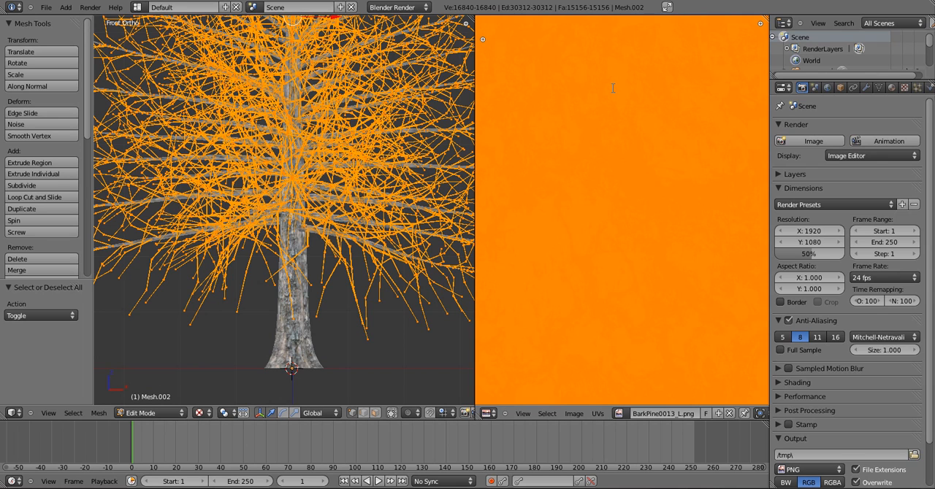
Narrow the twigs' UV layout along X in two passes, by about 0.37 and by about 0.2
scroll(612, 87, "down", 1)
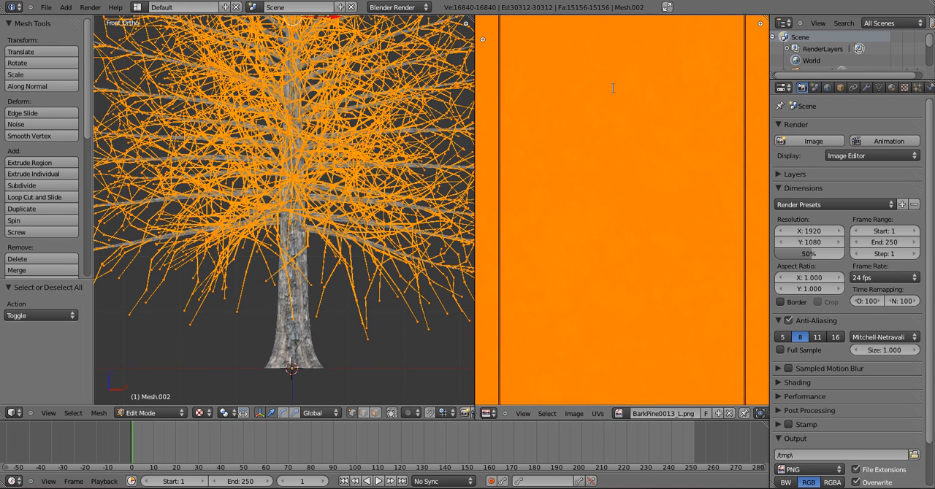
scroll(613, 88, "down", 6)
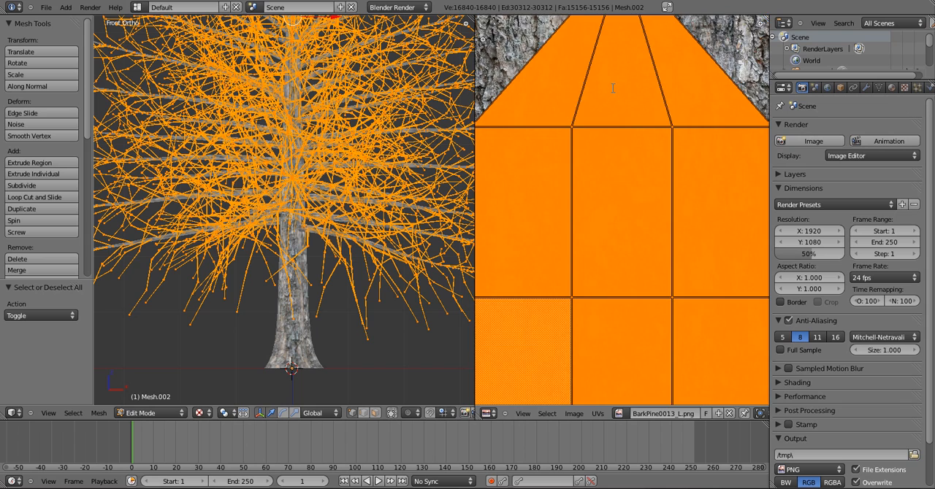
scroll(612, 88, "down", 8)
scroll(612, 87, "up", 8)
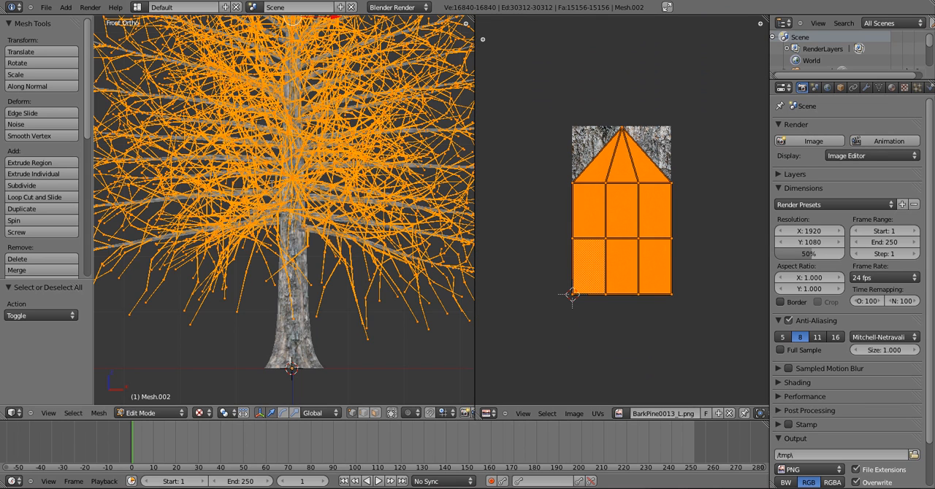
scroll(284, 210, "up", 2)
scroll(272, 186, "up", 5)
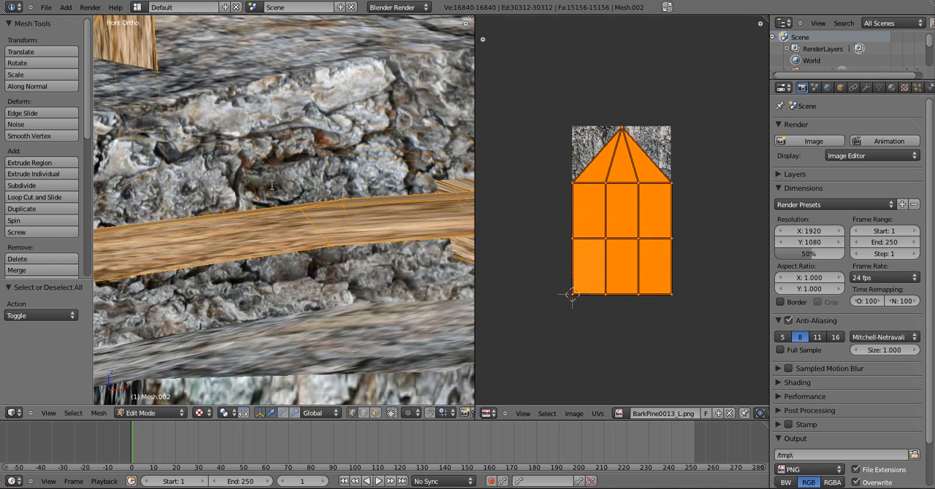
key("s")
key("x")
left_click(519, 270)
key("s")
key("x")
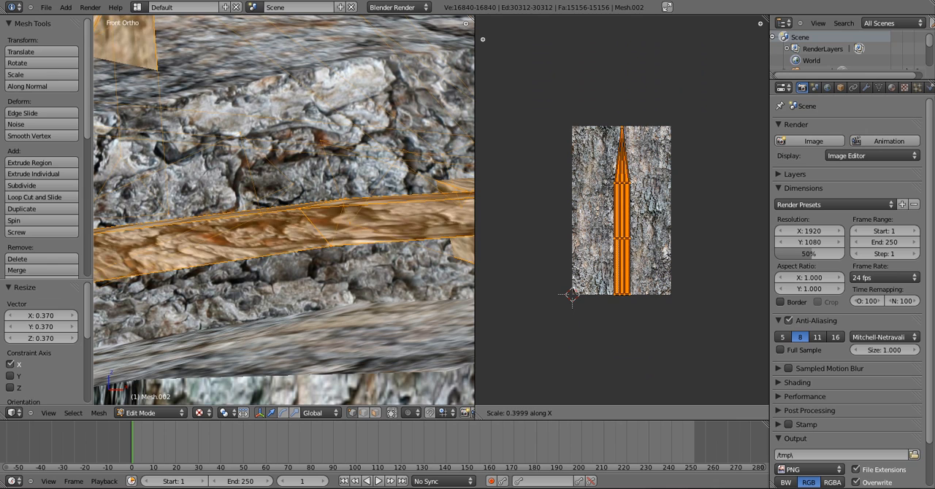
left_click(568, 294)
Scale the twigs' narrowed UV layout up uniformly beyond the image bounds, and return to Object Mode
key("s")
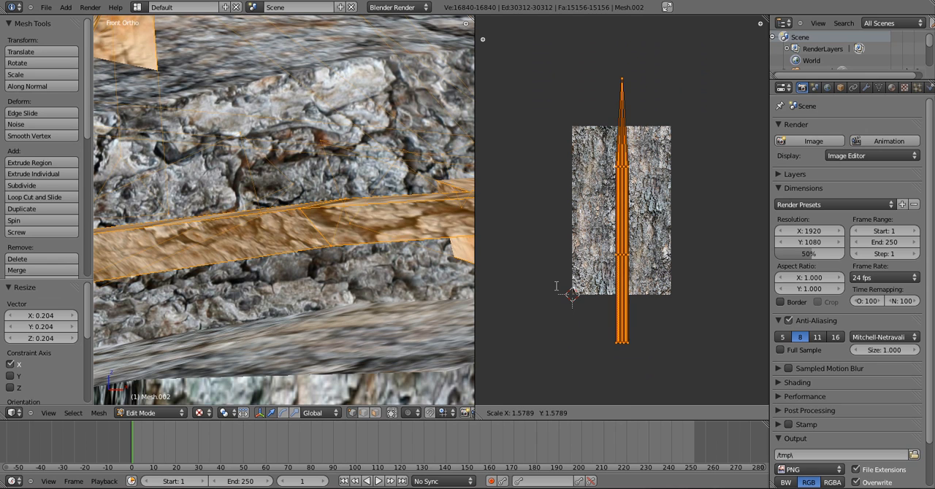
left_click(501, 316)
key("Tab")
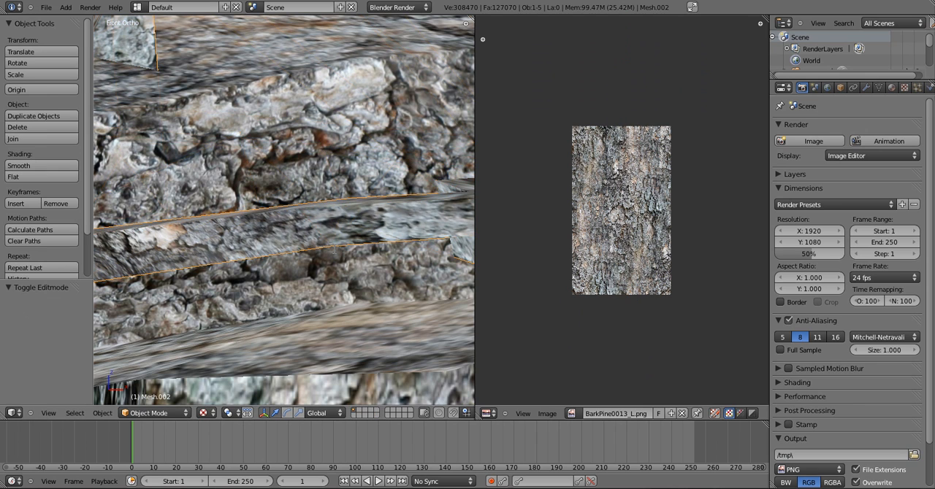
Deselect everything and examine the bark-textured trunk, branches and twigs up close, from the front and from rotated angles
scroll(284, 210, "down", 10)
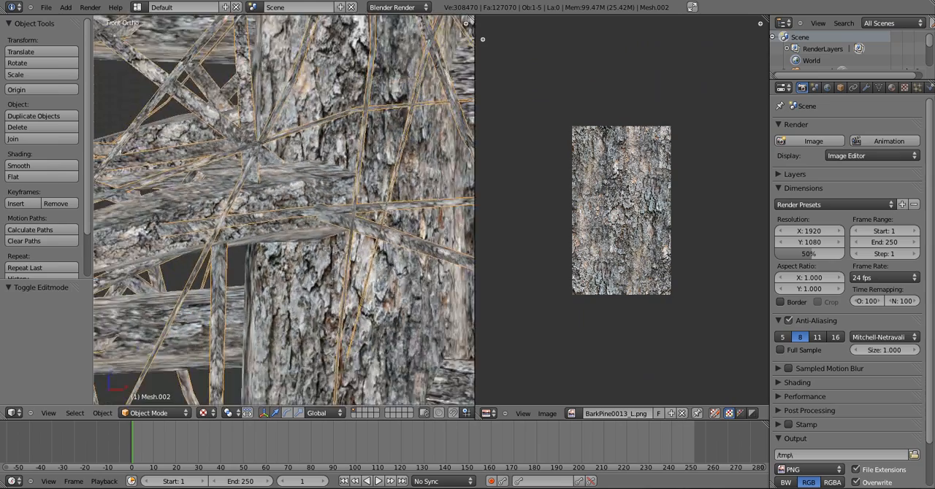
scroll(334, 249, "down", 8)
key("a")
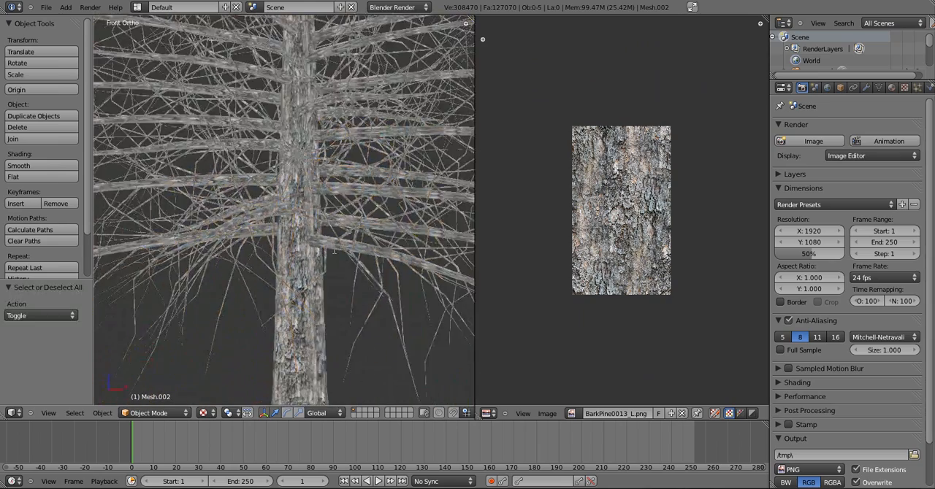
scroll(334, 249, "down", 1)
scroll(334, 249, "up", 2)
key("KP_6")
key("KP_6")
key("KP_6")
key("KP_6")
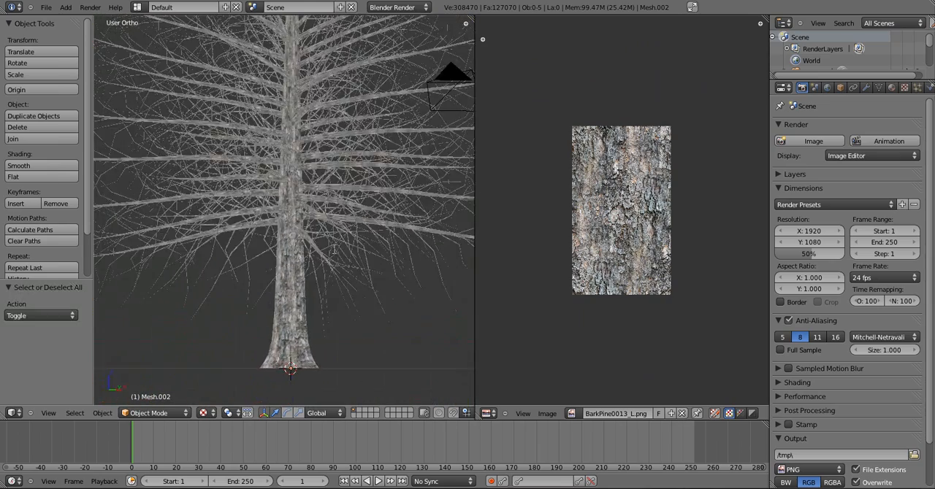
middle_click_drag(334, 249, 471, 356)
key("KP_1")
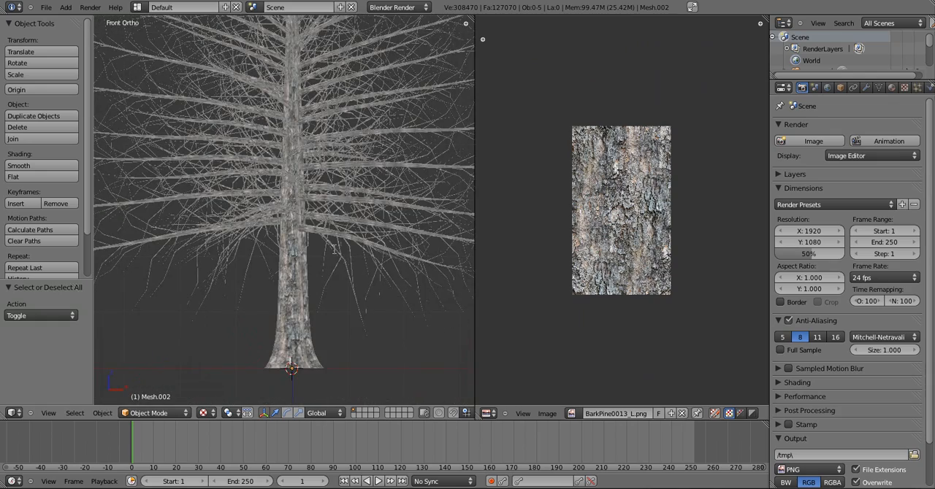
Merge the UV/Image Editor area into the 3D view and set the viewport shading to Wireframe
left_click_drag(475, 19, 556, 75)
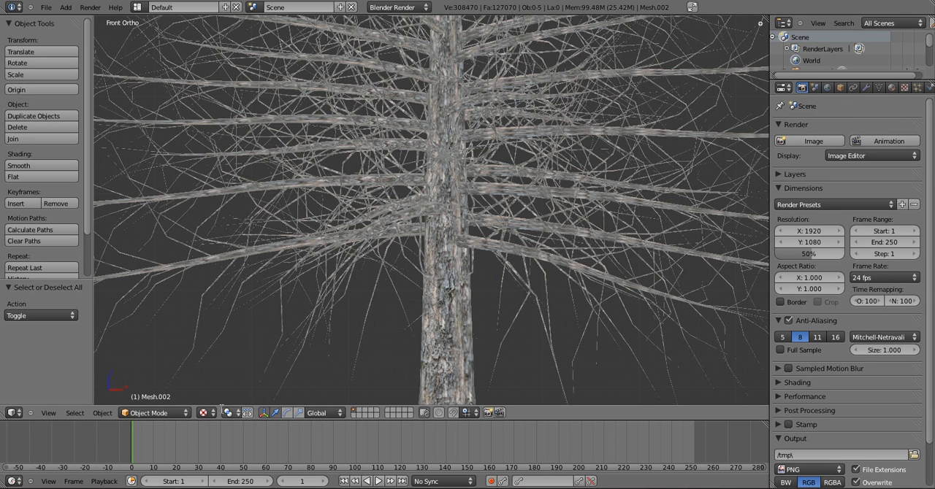
left_click(204, 414)
left_click(235, 385)
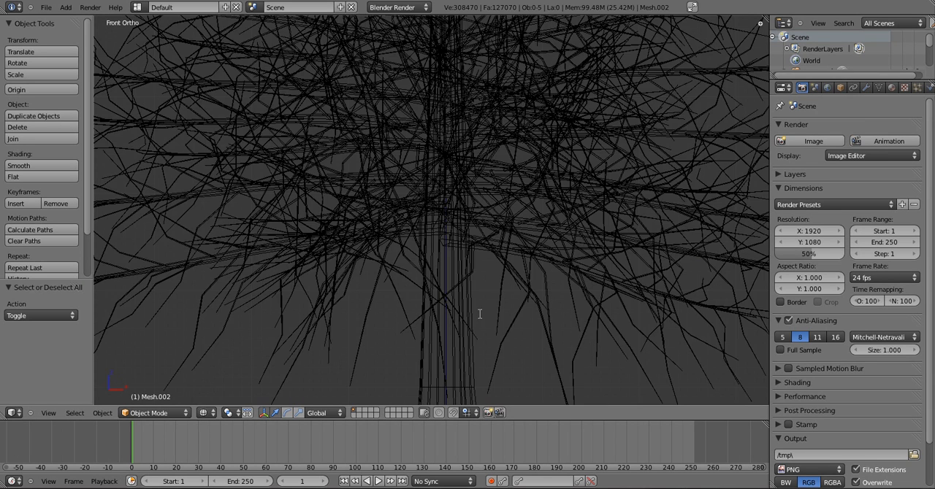
Select the trunk mesh, rename its trunk material to Bark, and set the specular intensity to 0
right_click(418, 369)
scroll(418, 370, "down", 2)
scroll(419, 370, "down", 4)
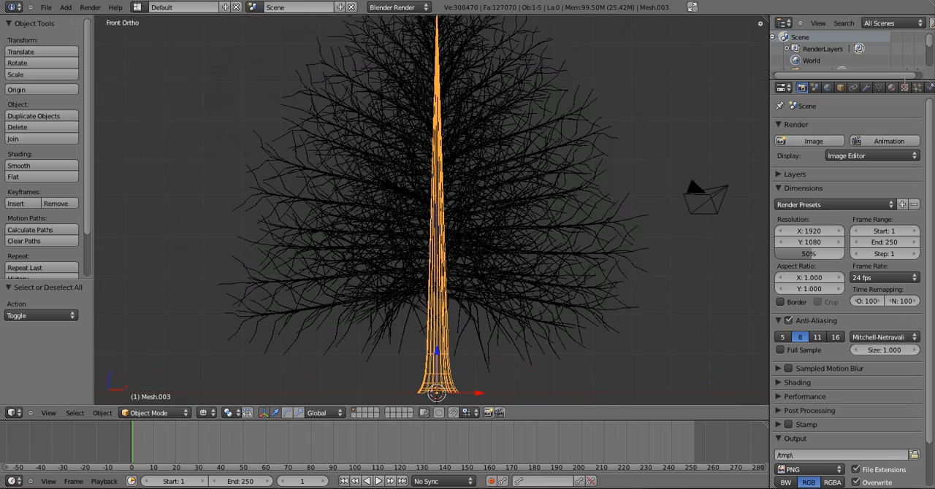
left_click(891, 87)
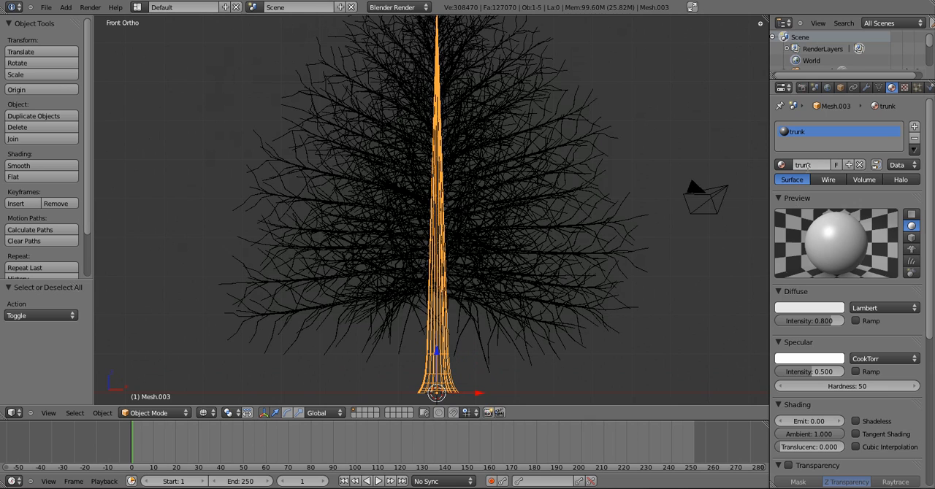
left_click(807, 165)
type("Bark")
key("Return")
left_click_drag(825, 371, 776, 372)
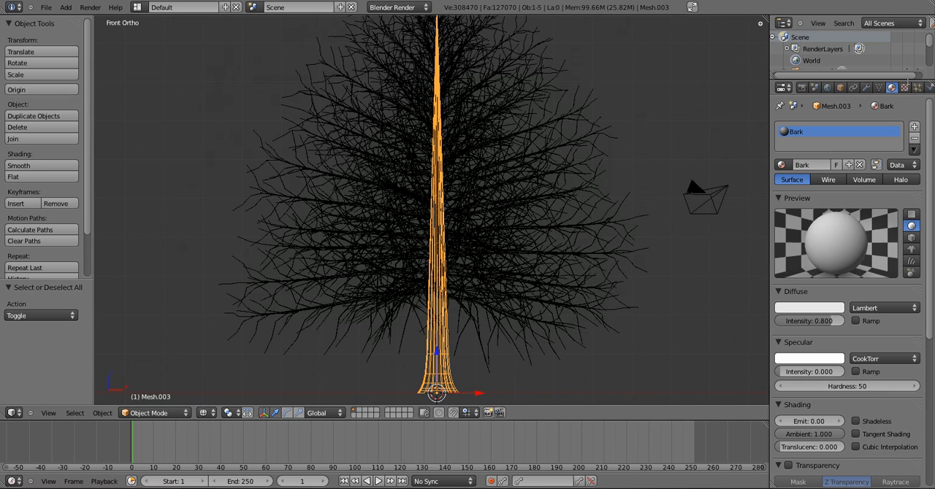
Add a new texture to the trunk's Bark material and set its type to Image or Movie
left_click(904, 87)
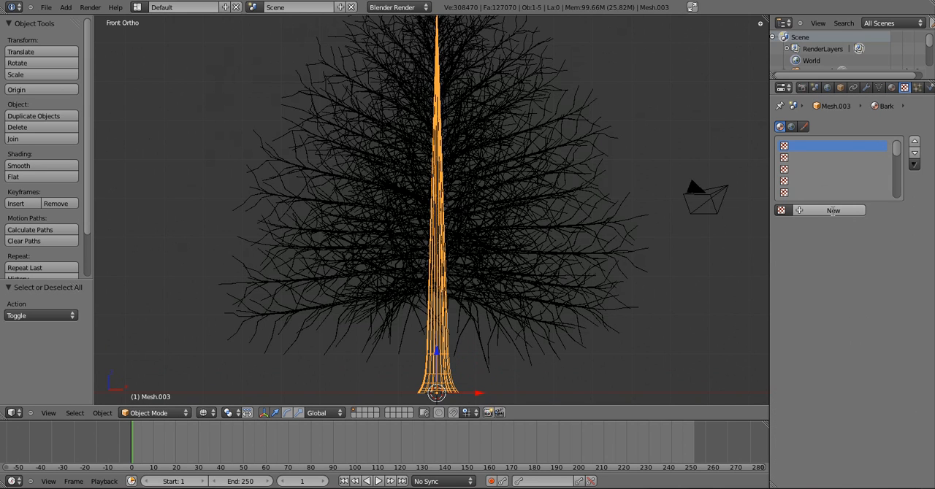
left_click(833, 211)
left_click(840, 225)
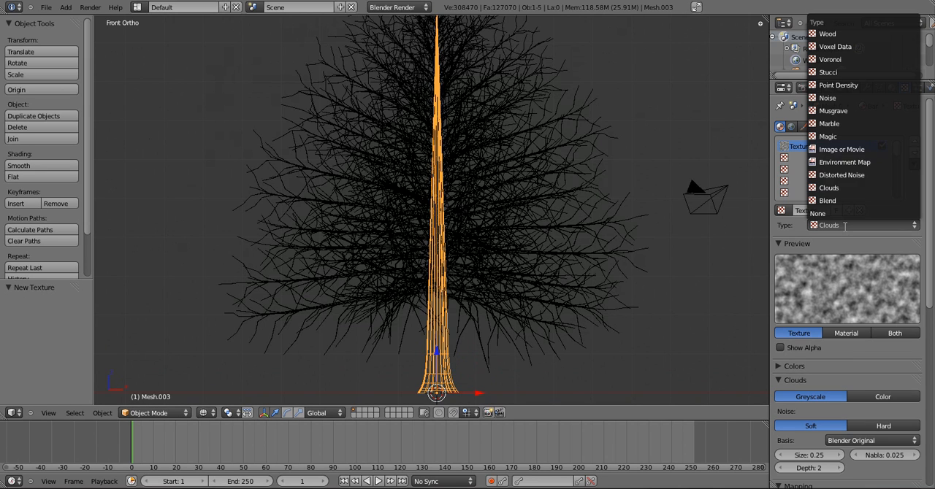
left_click(843, 149)
scroll(844, 149, "down", 2)
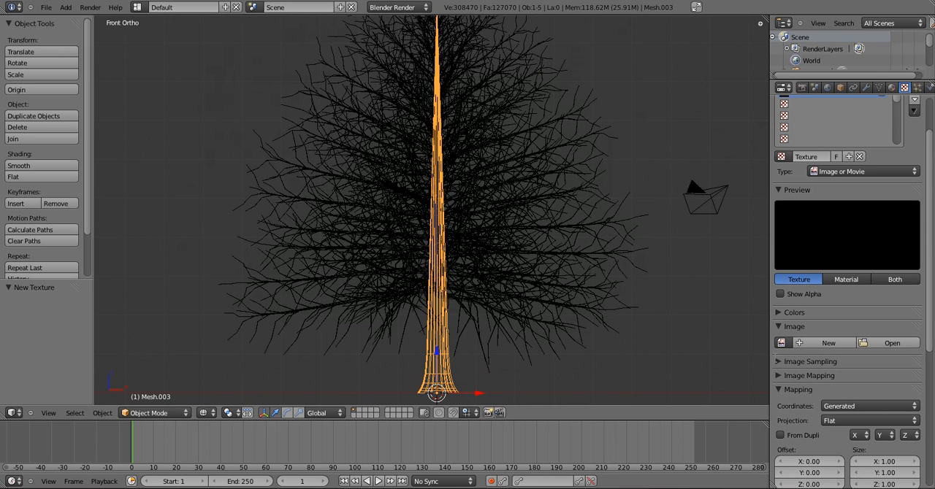
Load the existing image BarkPine0013_L.png into the Bark material's texture
left_click(781, 343)
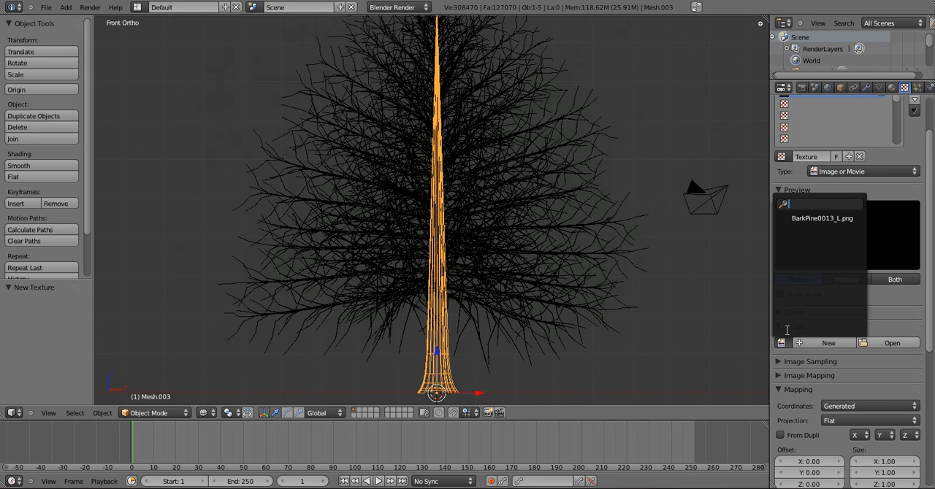
left_click(820, 221)
scroll(820, 221, "down", 4)
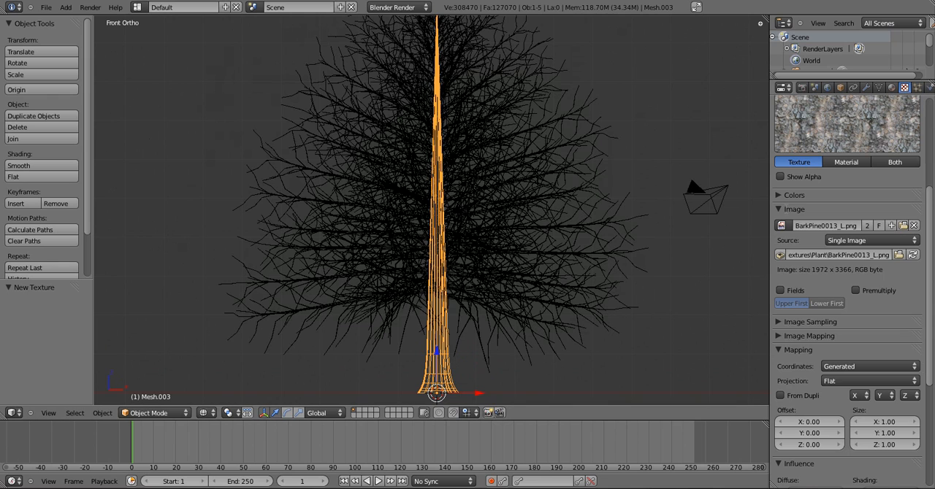
Change the bark texture's mapping coordinates and enable its Normal influence at 1.000
left_click(793, 209)
left_click(869, 267)
left_click(869, 217)
left_click(771, 251)
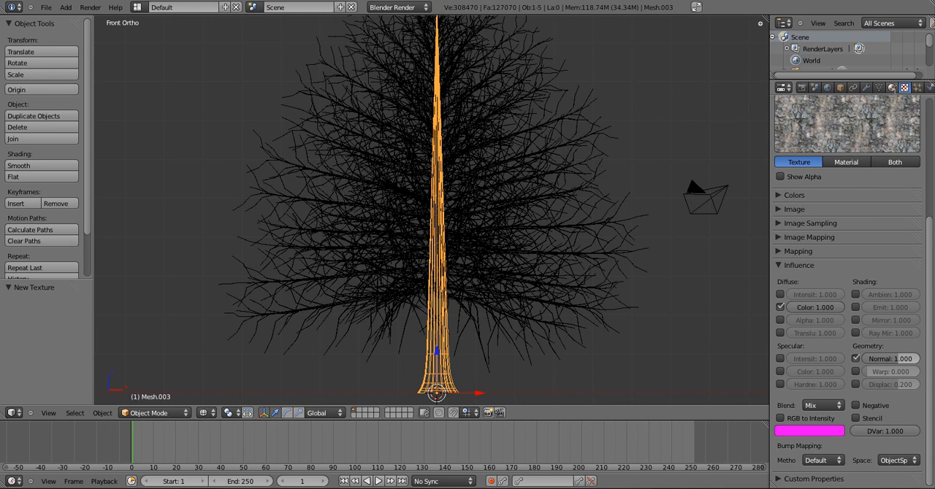
Assign the existing Bark material to the twigs mesh and the branches mesh in place of stems_2 and stems_1
left_click(891, 87)
right_click(441, 205)
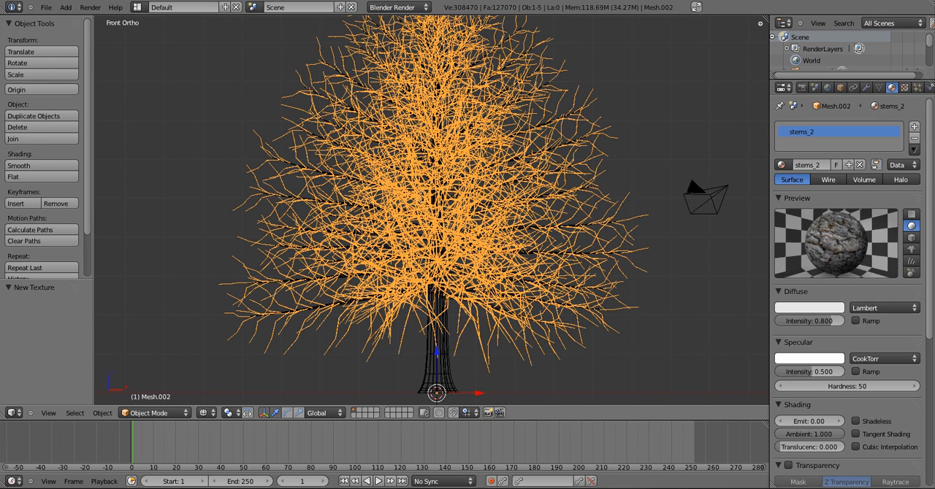
left_click(782, 164)
left_click(794, 181)
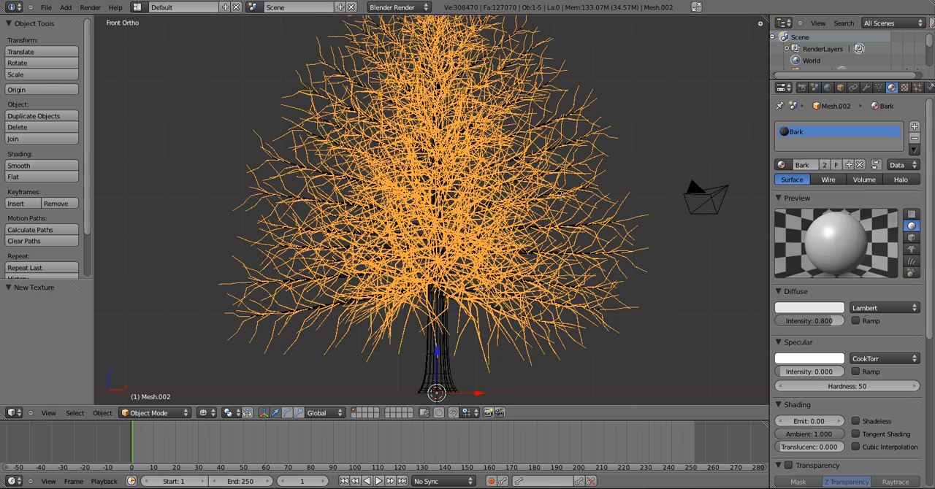
right_click(535, 177)
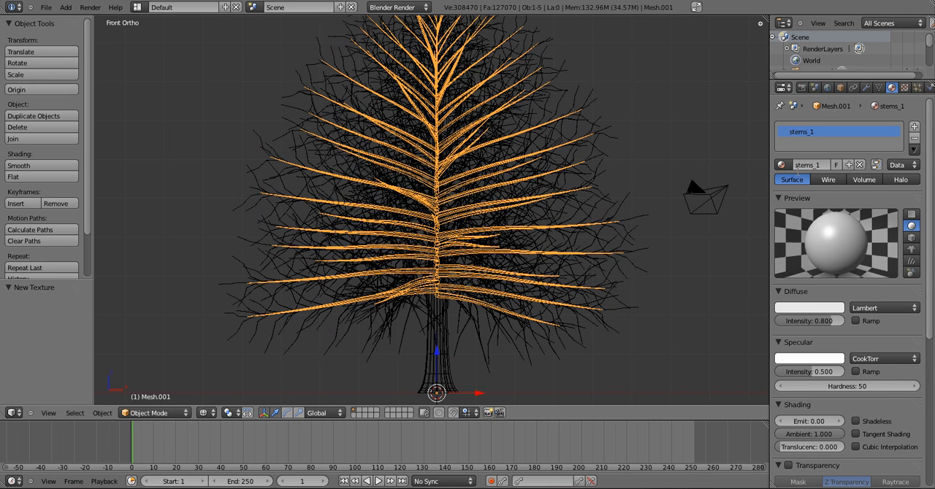
left_click(781, 165)
left_click(792, 183)
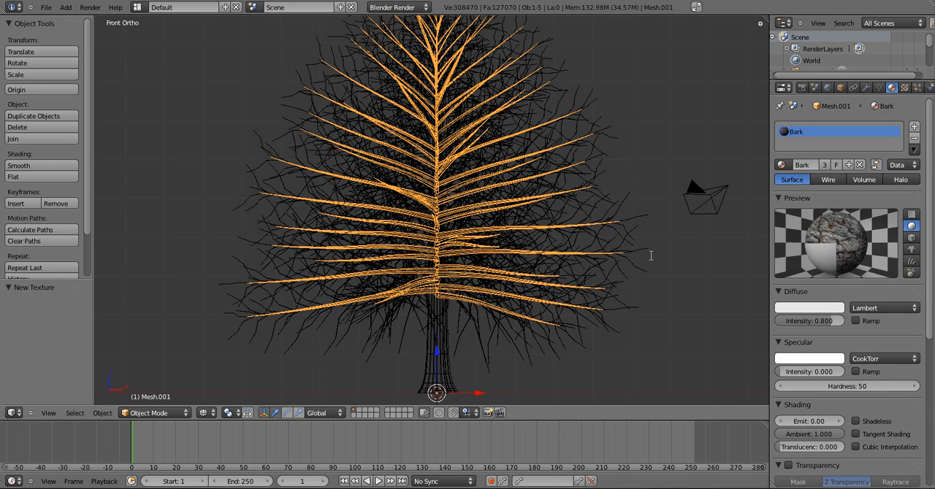
Deselect the branches and unhide the tree's leaves
key("a")
scroll(523, 267, "down", 2)
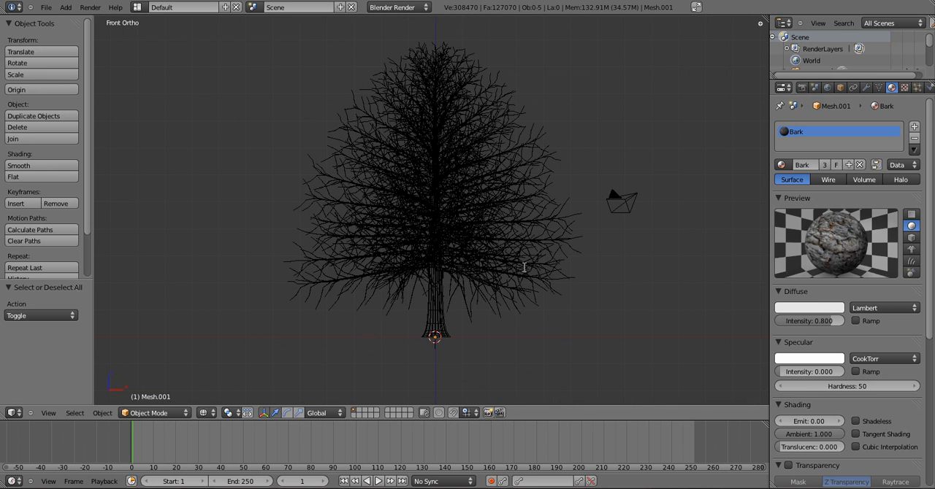
key("alt+h")
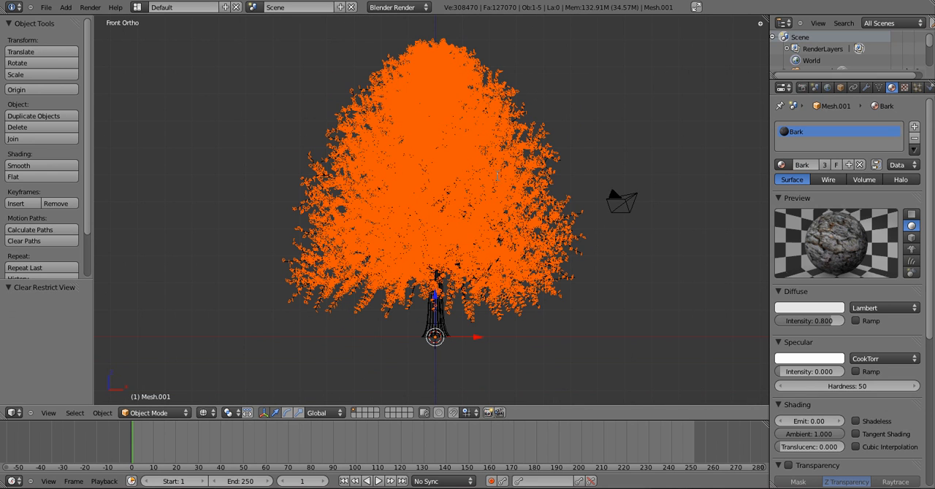
Select only the leaves mesh and set its material's specular intensity to 0.05
key("a")
right_click(317, 186)
scroll(378, 235, "up", 1)
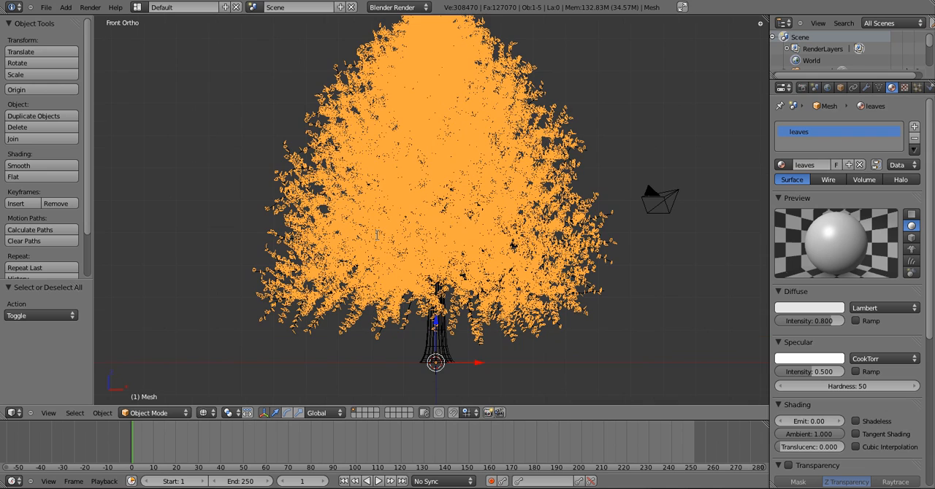
left_click_drag(812, 372, 742, 364)
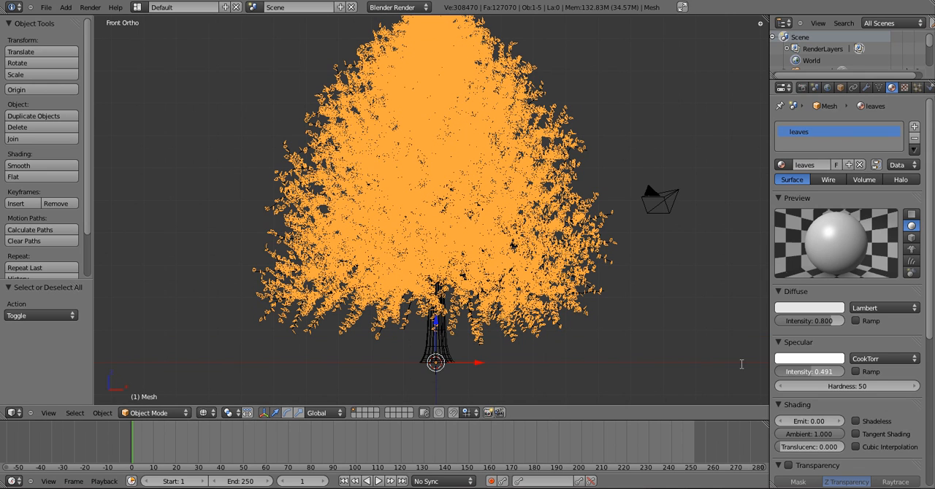
left_click(814, 371)
key("BackSpace")
type("0.05")
key("Return")
Make the leaves material's diffuse color a yellowish green and set its translucency to 1.000
left_click(835, 306)
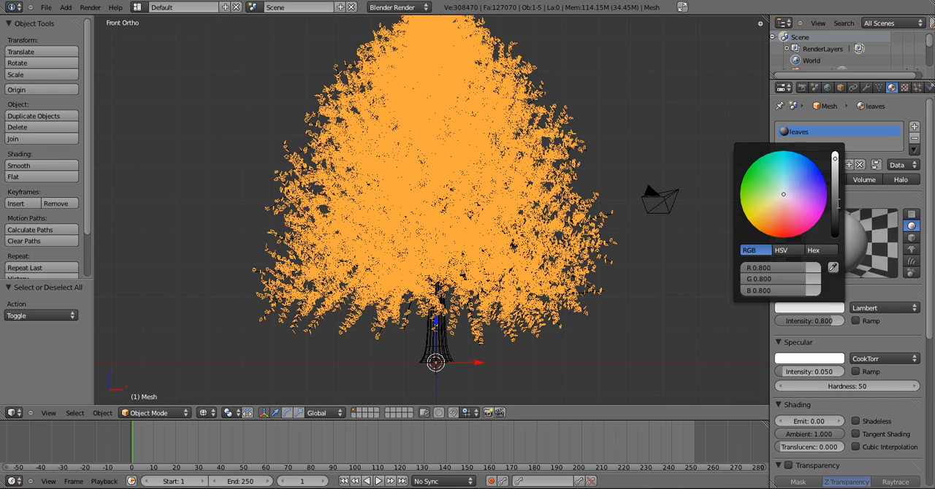
left_click(836, 201)
left_click_drag(753, 194, 746, 189)
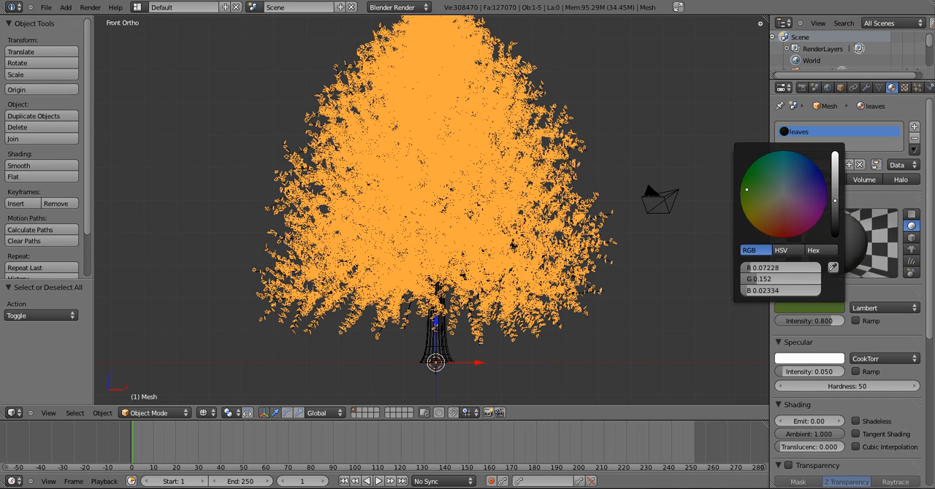
left_click_drag(835, 187, 835, 179)
left_click_drag(746, 190, 744, 194)
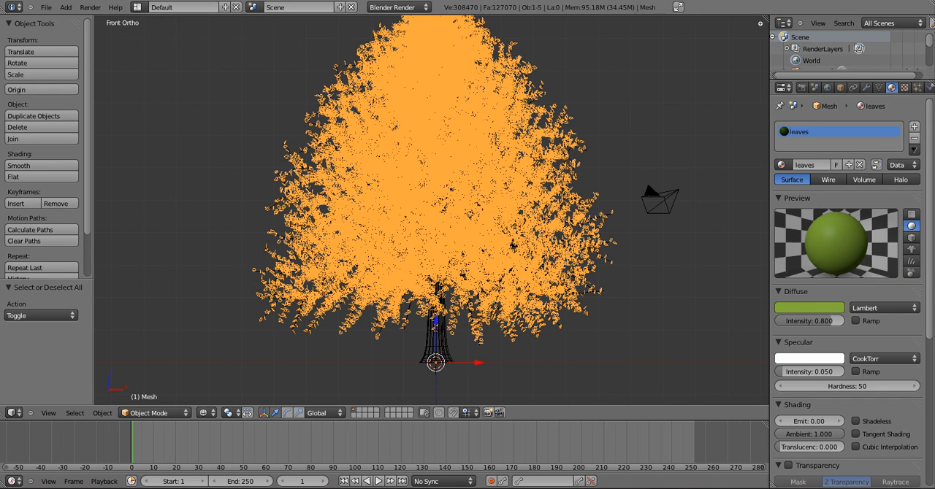
left_click_drag(784, 448, 885, 447)
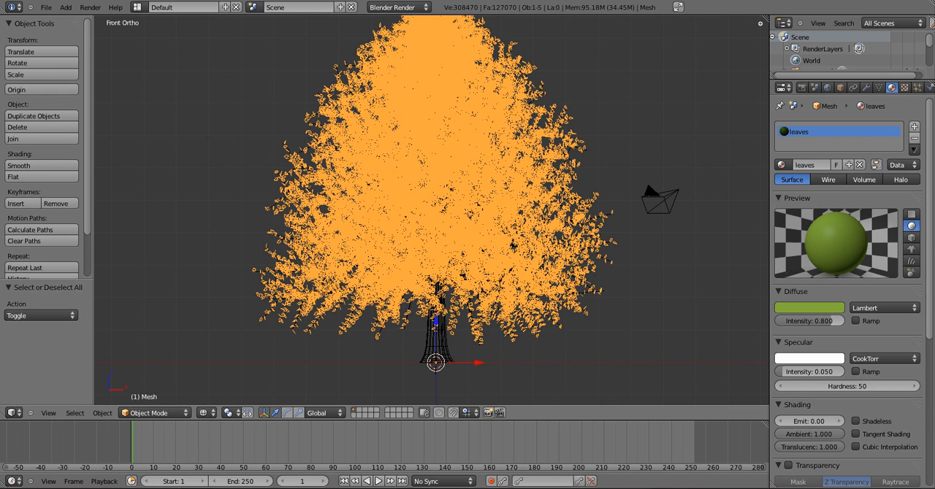
Align the camera to the front view of the tree and move it back along the global Y axis to frame the tree
key("a")
scroll(475, 160, "down", 2)
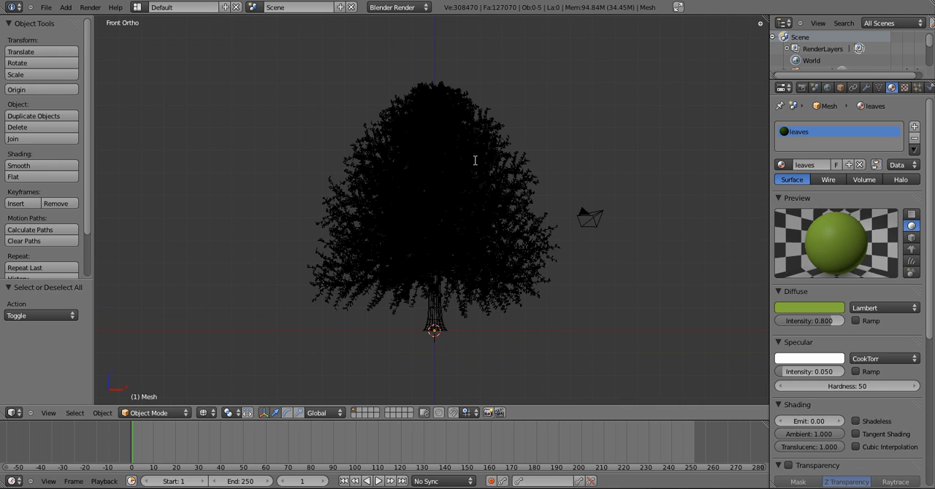
key("ctrl+alt+KP_0")
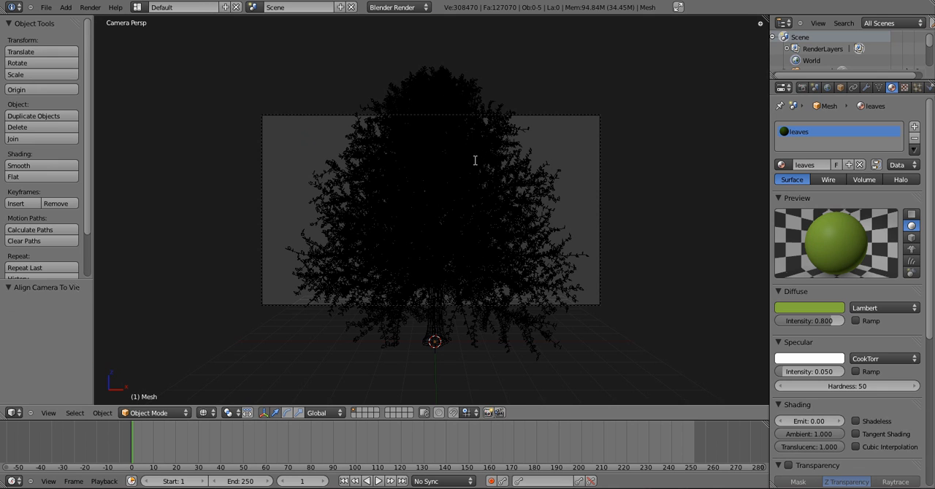
right_click(592, 115)
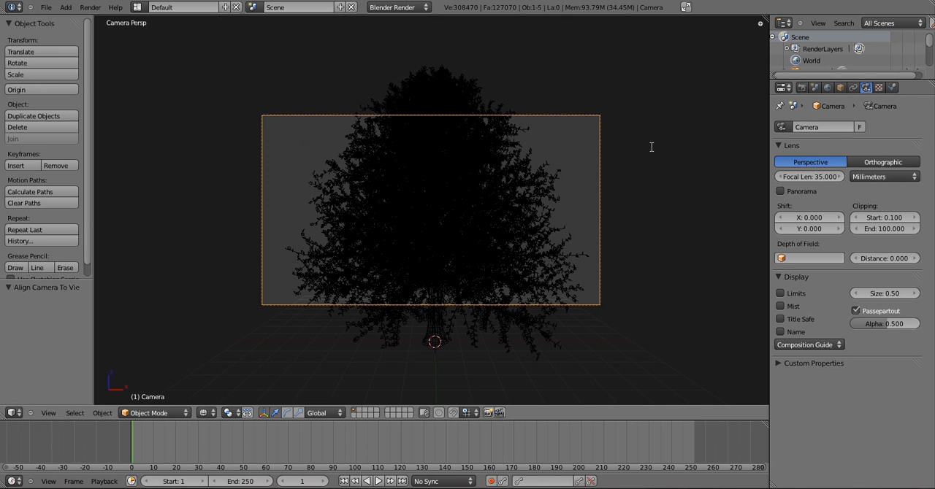
key("g")
key("y")
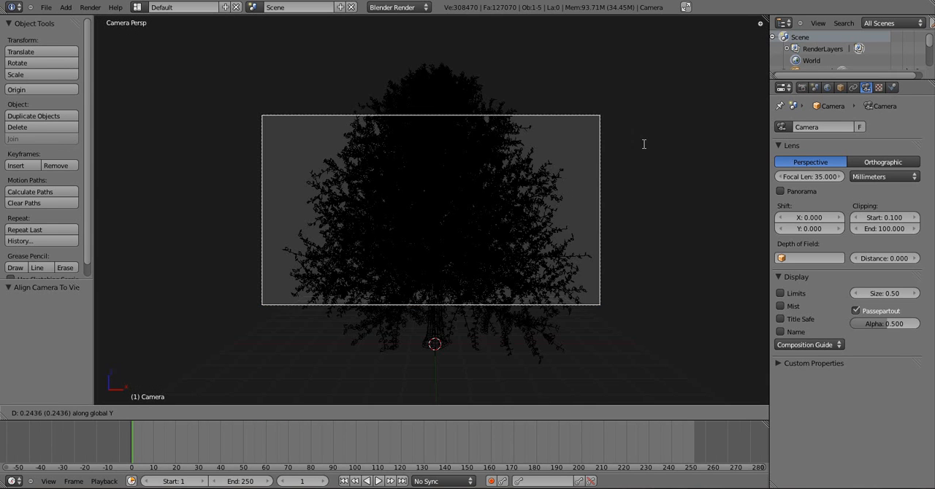
left_click(622, 48)
Lower the camera by about 4.25 along the Z axis and tilt it upward about 9° around its local X axis
key("g")
key("z")
left_click(572, 282)
key("r")
key("x")
key("x")
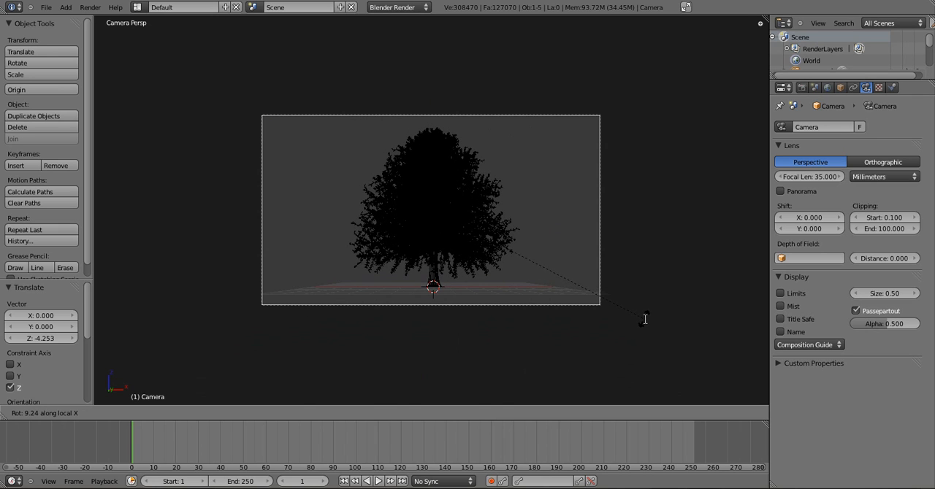
left_click(645, 319)
Add a Sun lamp and move it above and to the right of the tree, about 10.9 in X and 12.8 in Z
key("a")
key("shift+a")
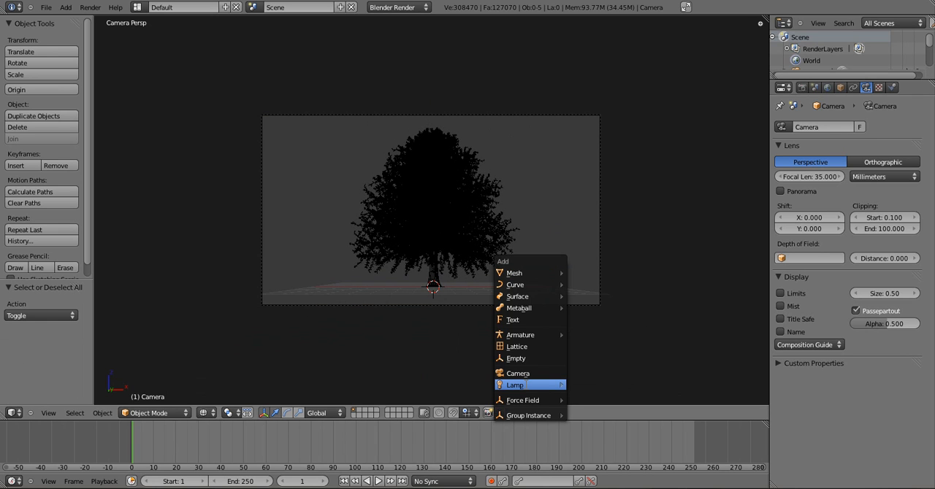
mouse_move(526, 384)
left_click(584, 400)
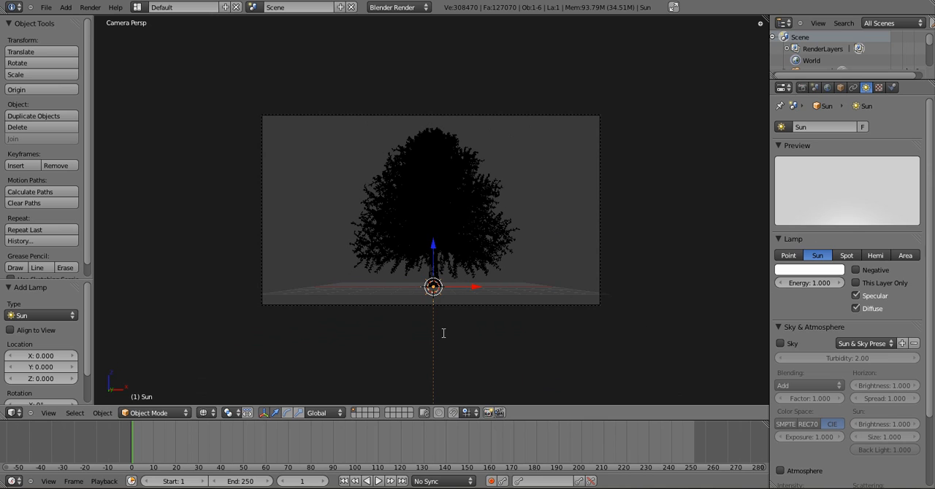
key("g")
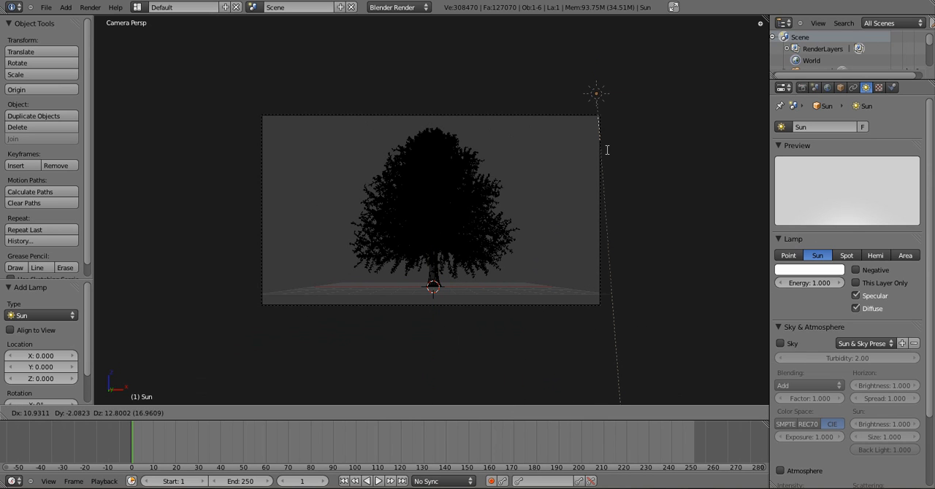
left_click(606, 150)
Rotate the Sun lamp toward the tree by about 51° in the camera view and about 15° in the top view
key("r")
left_click(504, 198)
key("KP_7")
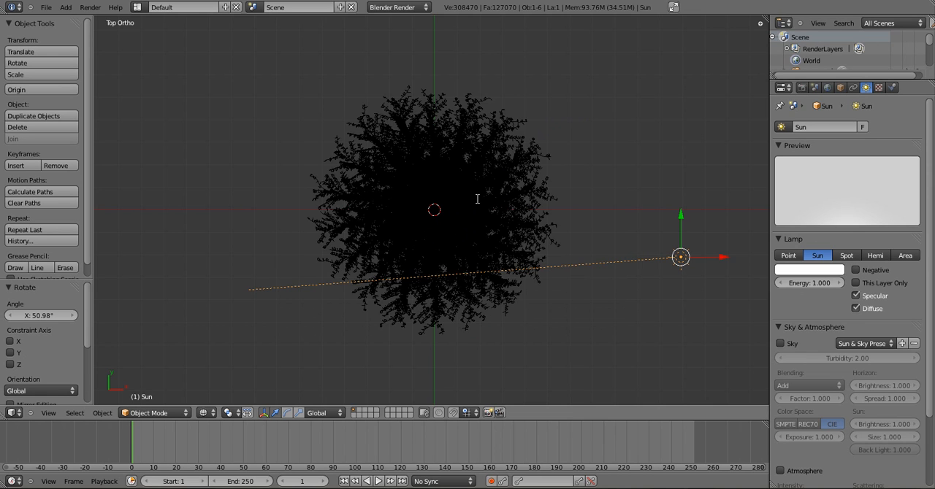
key("r")
left_click(450, 238)
key("KP_0")
Give the Sun lamp a pale warm cream color and set its energy to 1.5
left_click(809, 269)
left_click_drag(781, 165, 778, 169)
left_click(809, 282)
type("1.5")
key("Return")
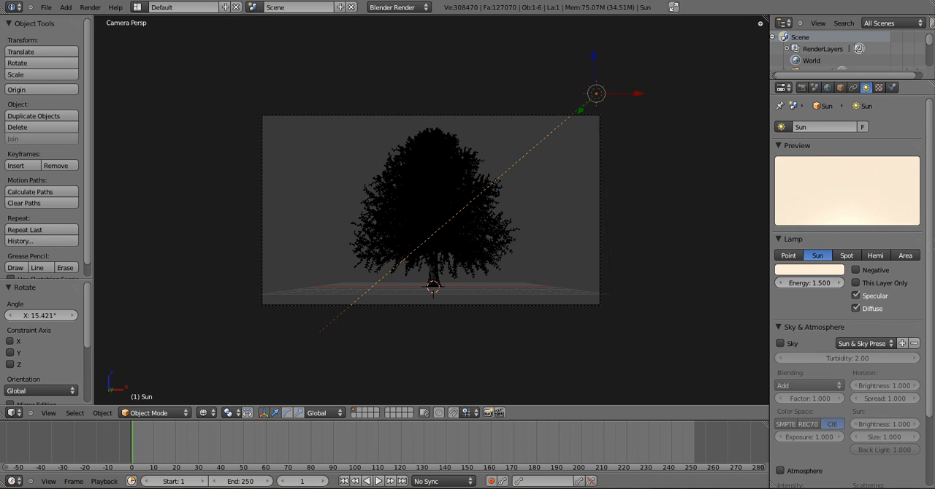
Enable Ray Shadow for the Sun lamp with 10 samples and a soft size of 0.1
scroll(896, 466, "down", 4)
left_click(884, 463)
scroll(883, 457, "down", 3)
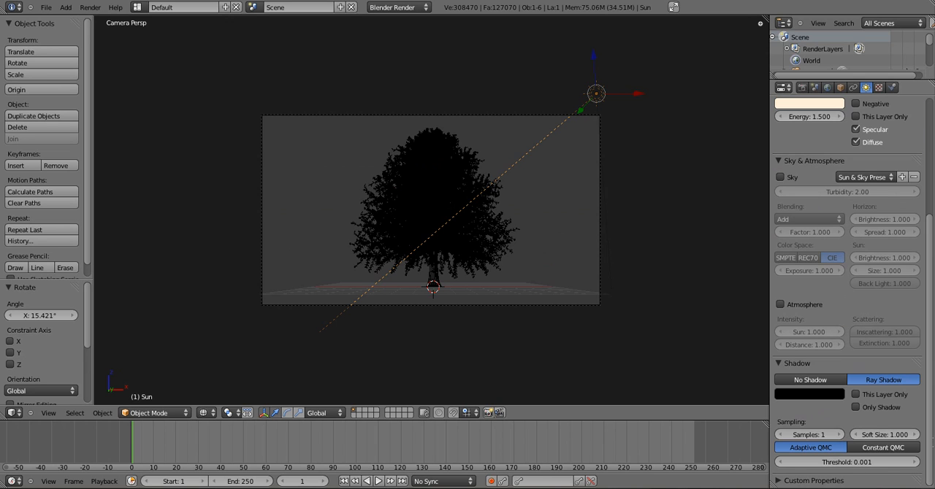
left_click(812, 435)
type("10")
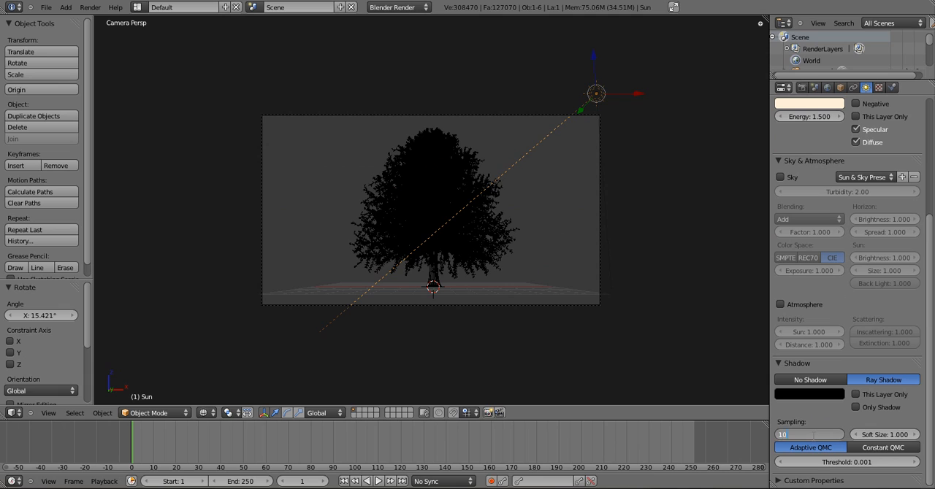
key("Return")
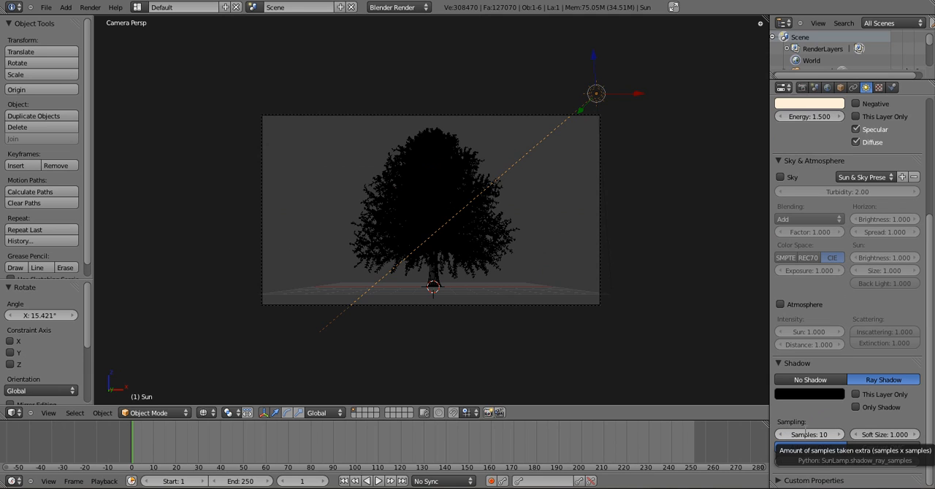
left_click(887, 435)
key("BackSpace")
type("0.1")
key("Return")
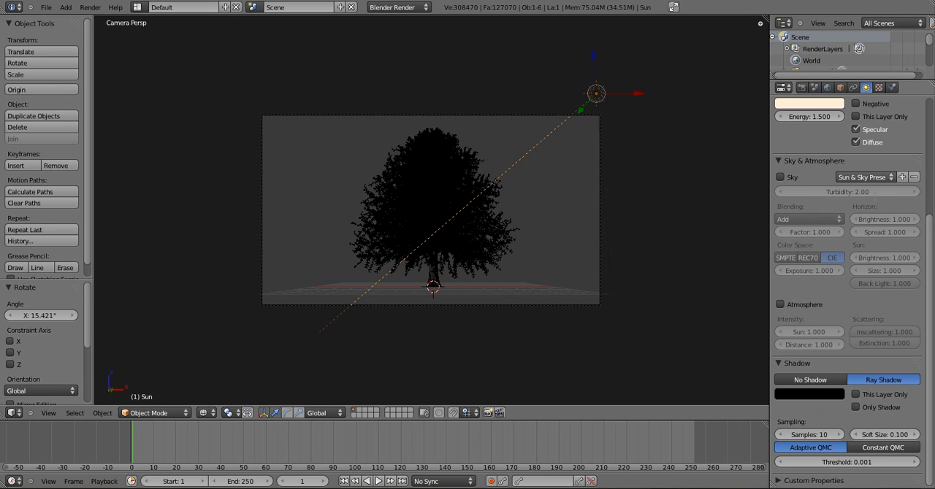
scroll(847, 292, "down", 2)
scroll(847, 292, "up", 4)
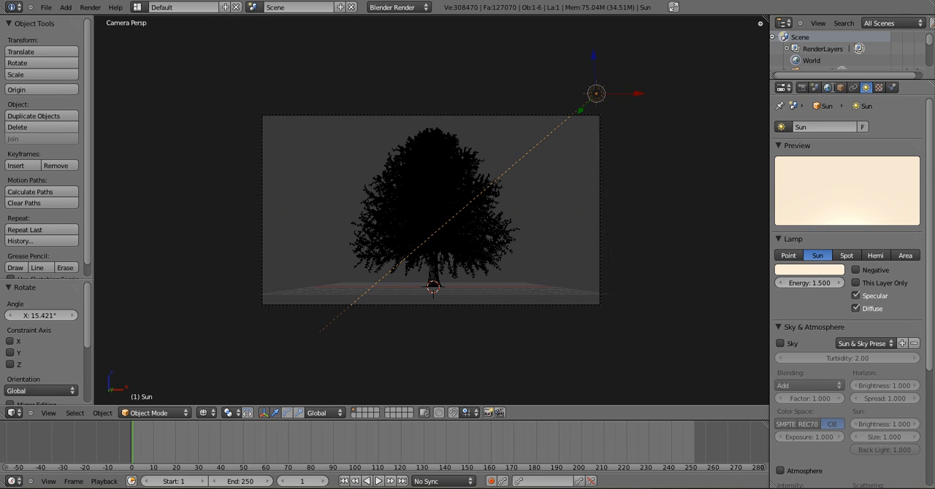
Give the world's blended sky a light blue zenith color and a warm white horizon color
left_click(827, 87)
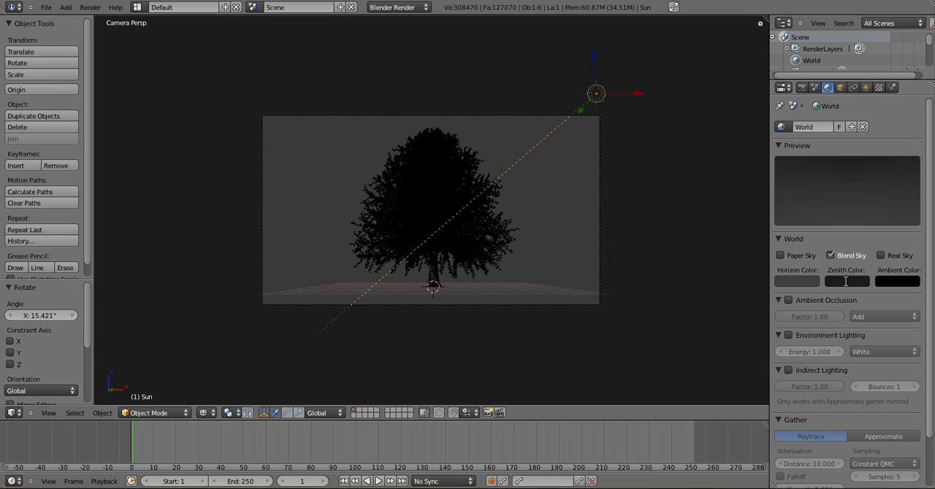
left_click(845, 281)
left_click_drag(859, 149, 860, 127)
left_click(830, 144)
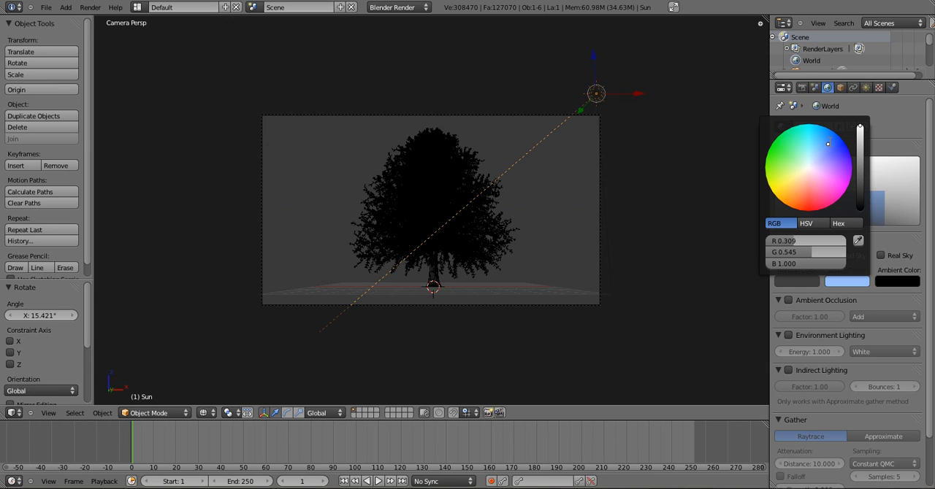
left_click(796, 281)
left_click_drag(874, 189, 874, 127)
left_click(821, 171)
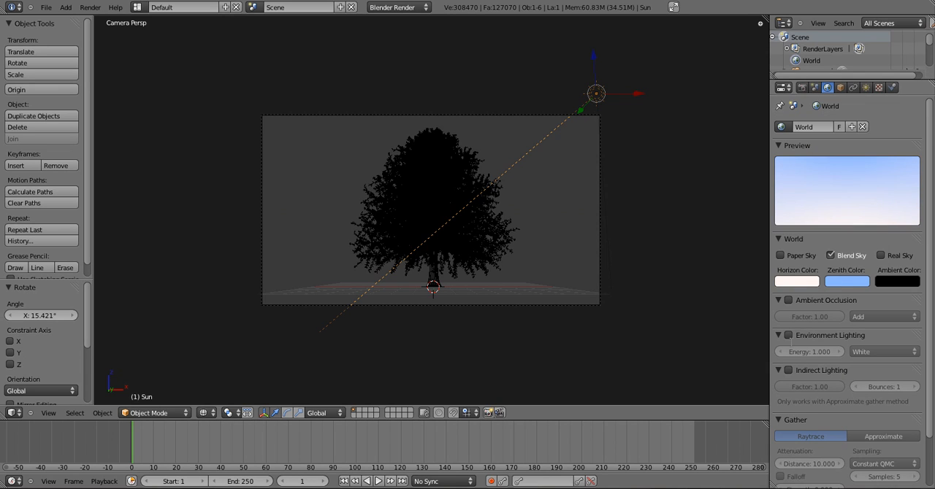
Enable the world's environment lighting with an energy of 0.35 and the Sky Color option
left_click(788, 335)
left_click(808, 352)
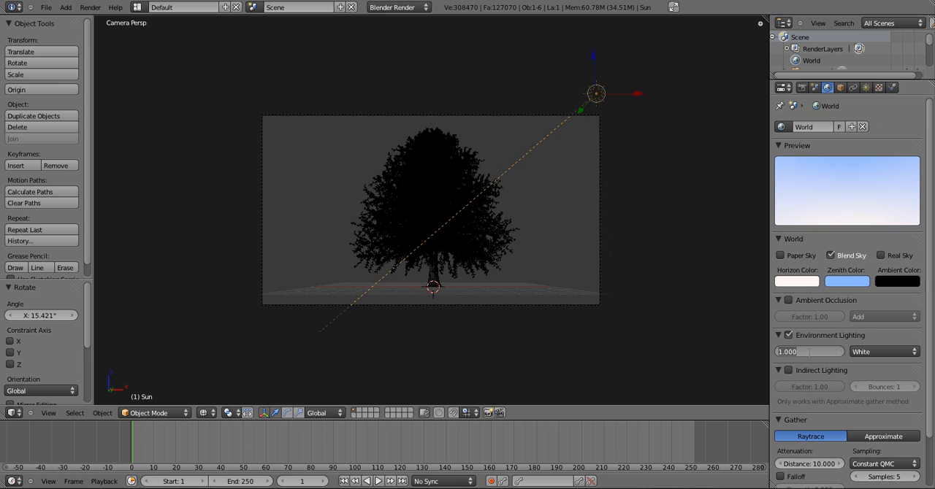
type("0.35")
key("Return")
left_click(869, 352)
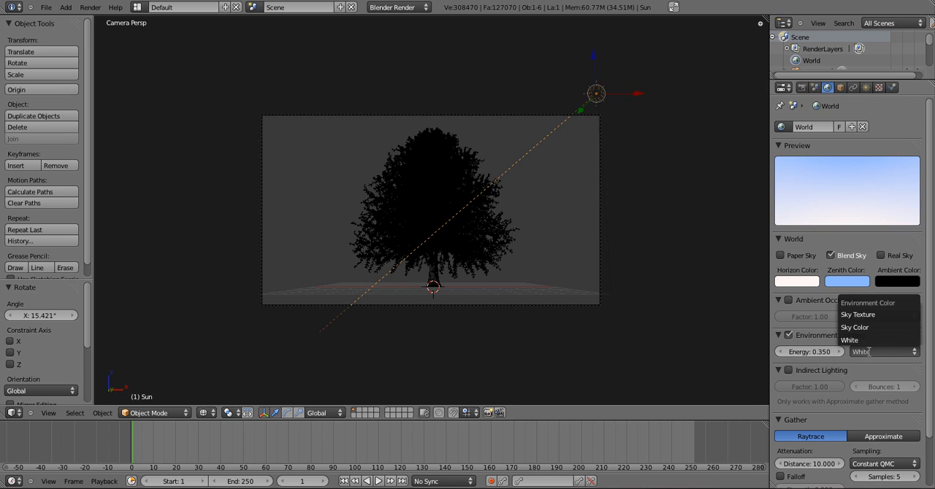
left_click(868, 329)
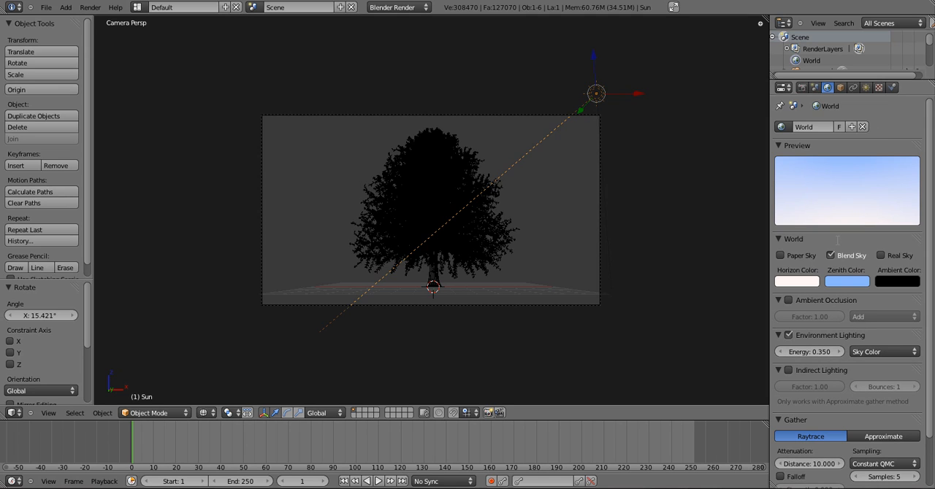
Set the world's gather attenuation distance to 1
scroll(847, 292, "down", 2)
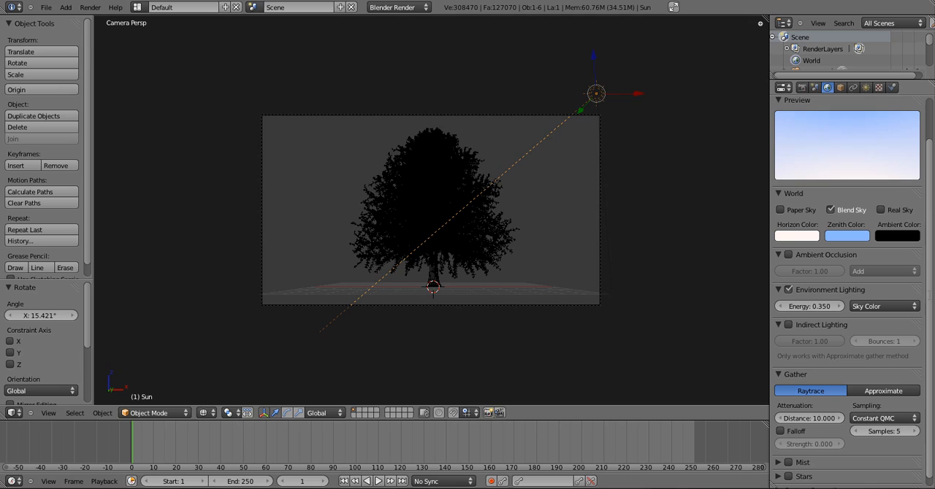
left_click(814, 418)
type("2")
key("Return")
left_click(815, 418)
type("1")
key("Return")
Enable gather falloff with a strength of 1 and set the gather samples to 10
left_click(794, 431)
left_click(813, 444)
type("1")
key("Return")
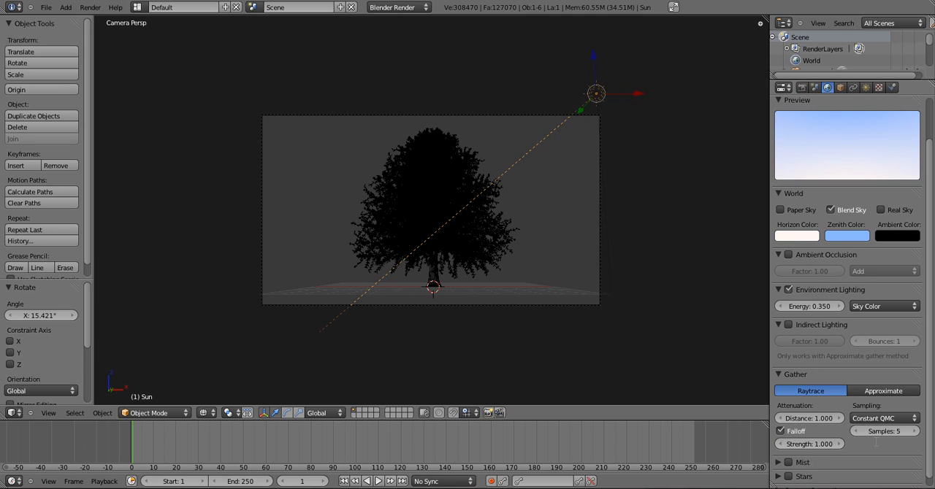
left_click(892, 430)
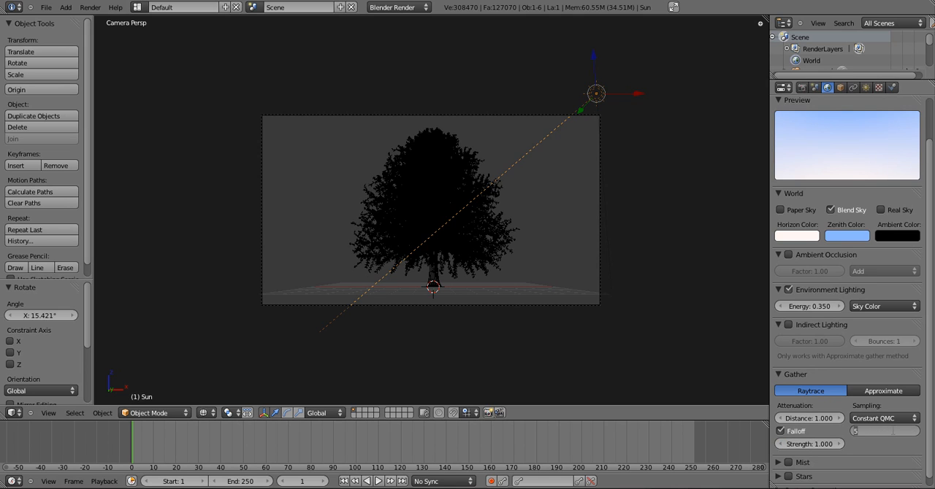
type("10")
key("Return")
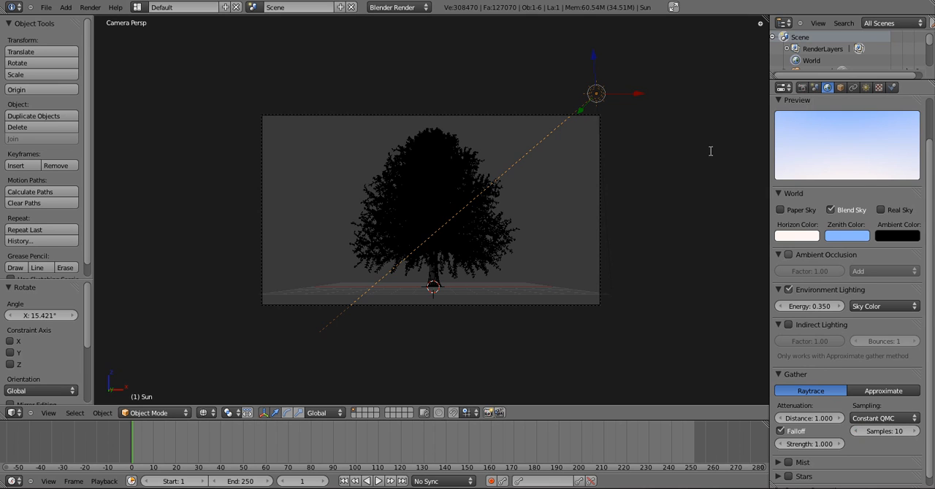
Reduce the render resolution to 25% and run a test render of the tree with nothing selected
key("a")
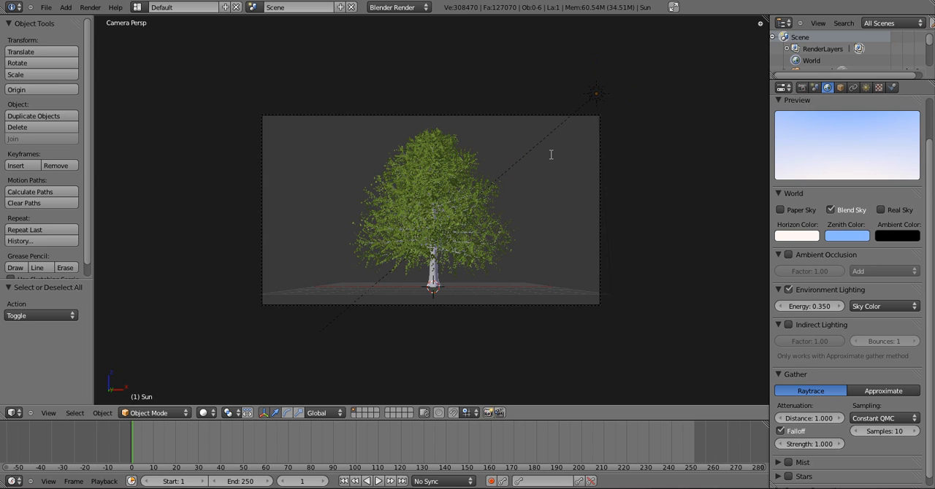
key("F12")
left_click(801, 87)
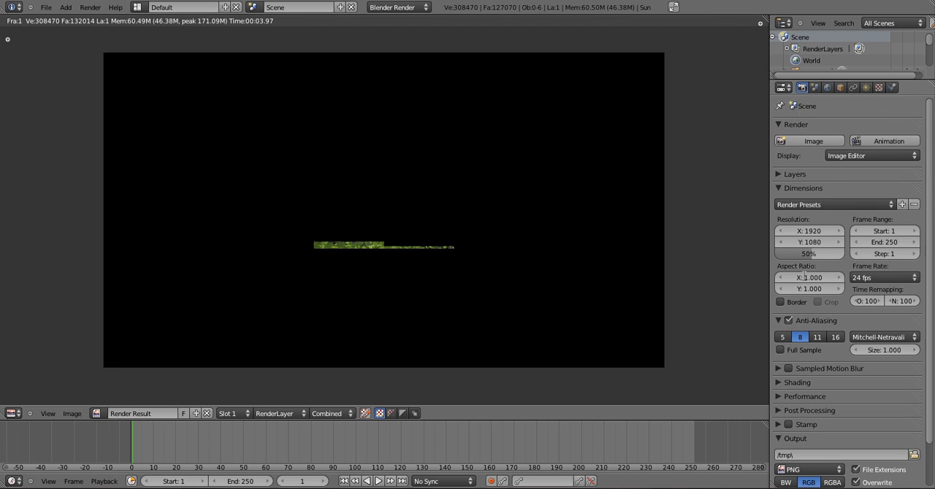
left_click(810, 253)
type("25")
key("Return")
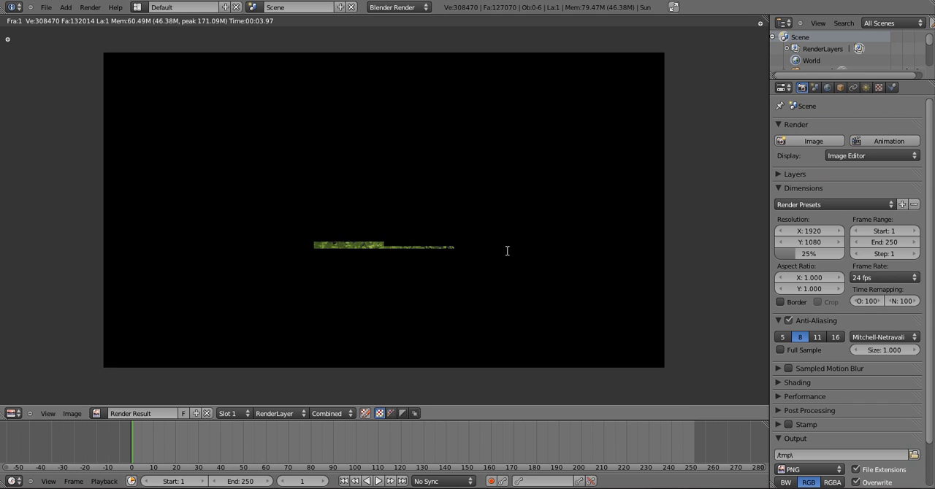
key("F12")
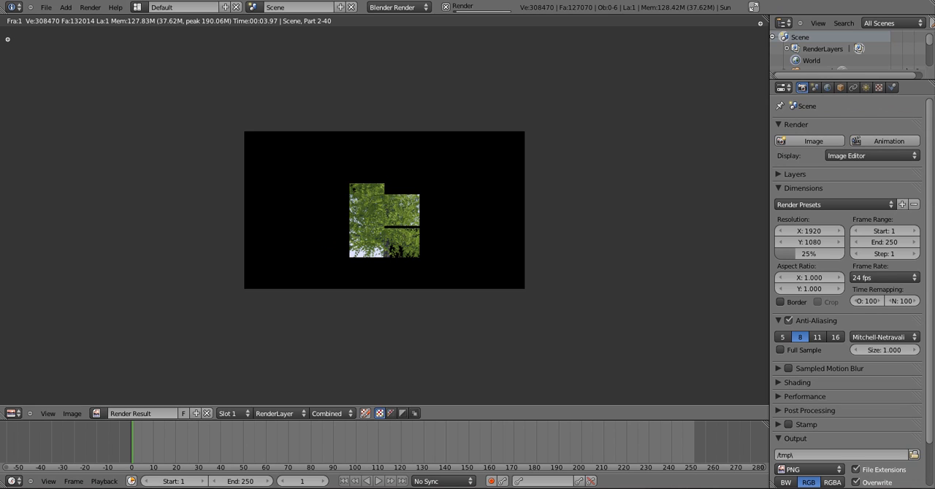
key("Escape")
Apply smooth shading to the tree's leaf mesh
scroll(431, 211, "up", 2)
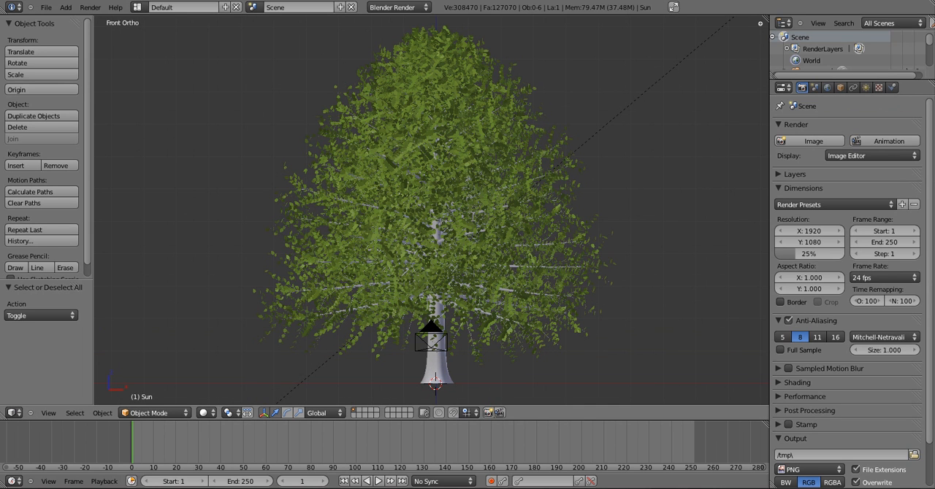
right_click(463, 51)
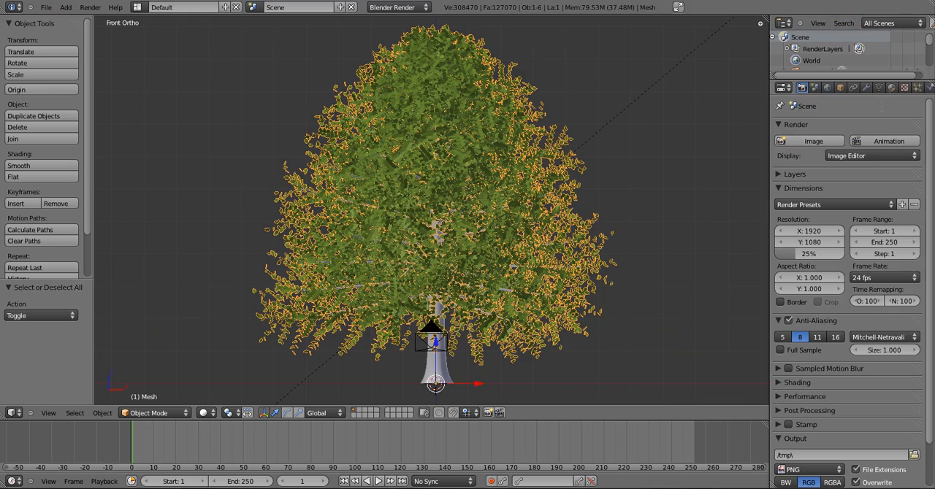
scroll(431, 212, "up", 10)
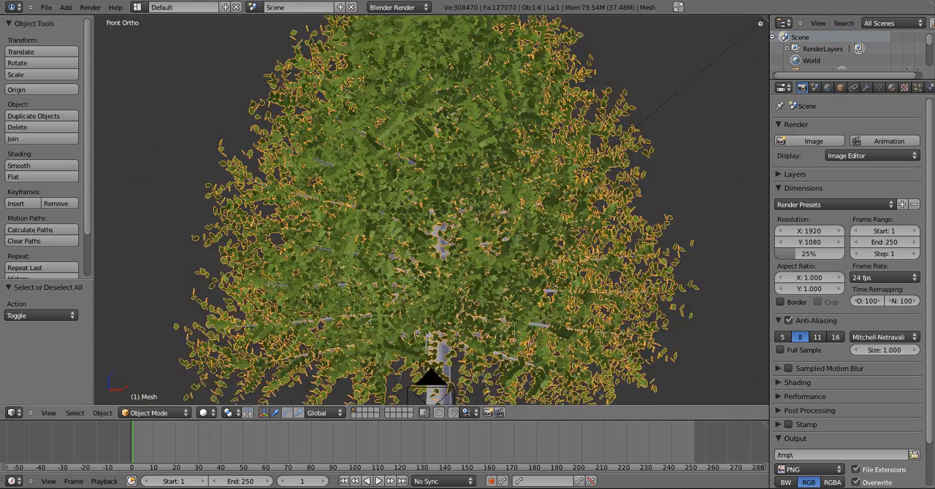
scroll(431, 211, "up", 4)
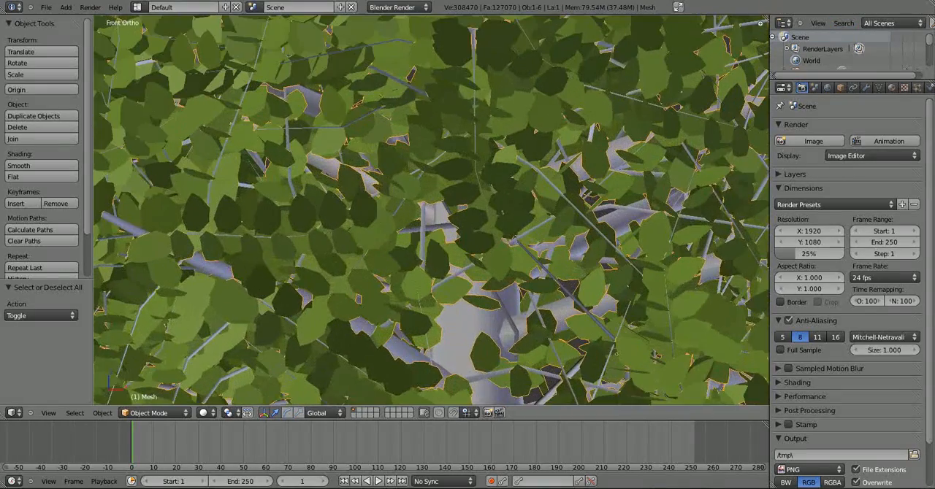
scroll(431, 211, "down", 5)
scroll(515, 240, "up", 6)
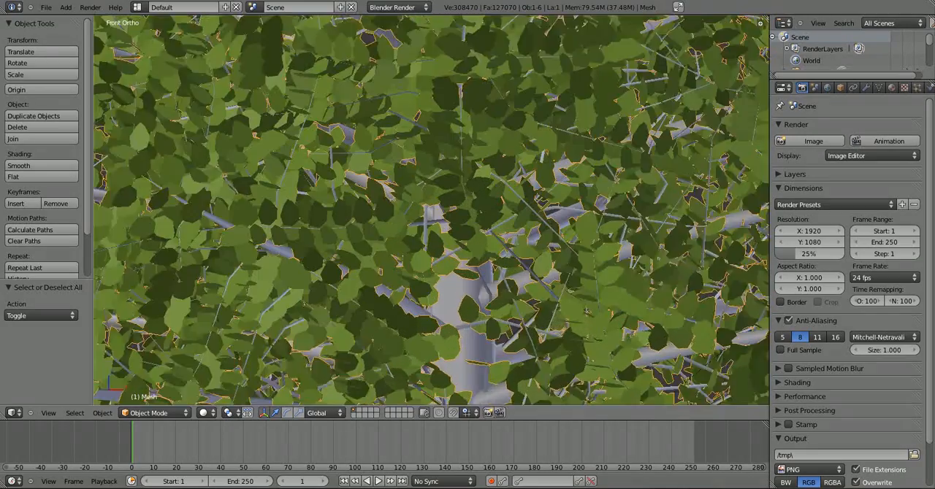
left_click(22, 166)
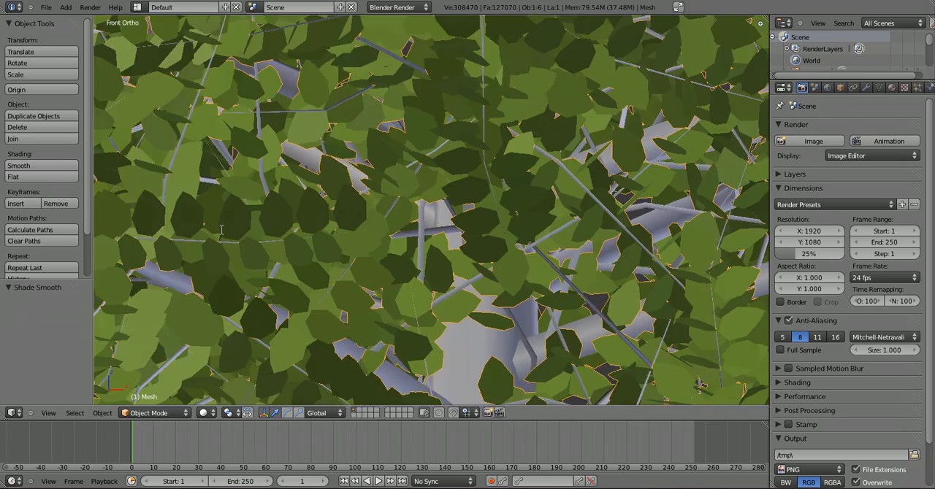
Add a Displace modifier to the leaf mesh
scroll(221, 231, "down", 10)
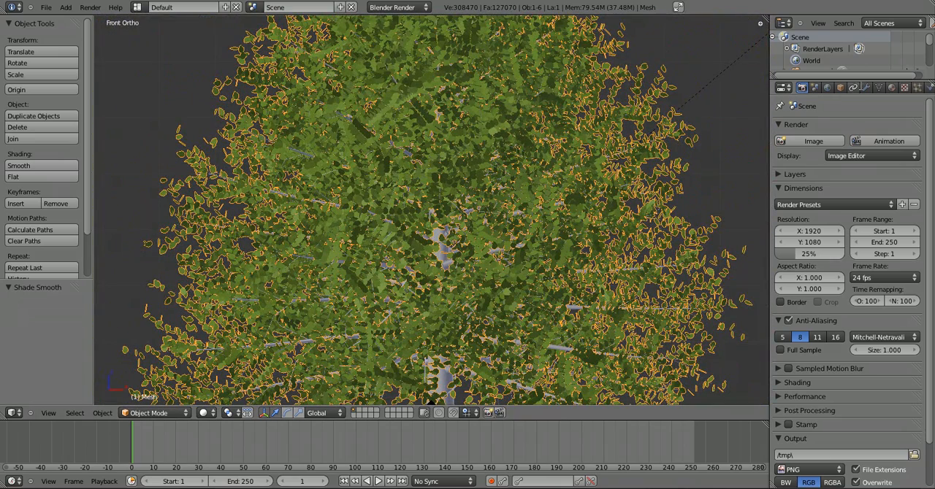
left_click(865, 87)
left_click(825, 141)
left_click(793, 203)
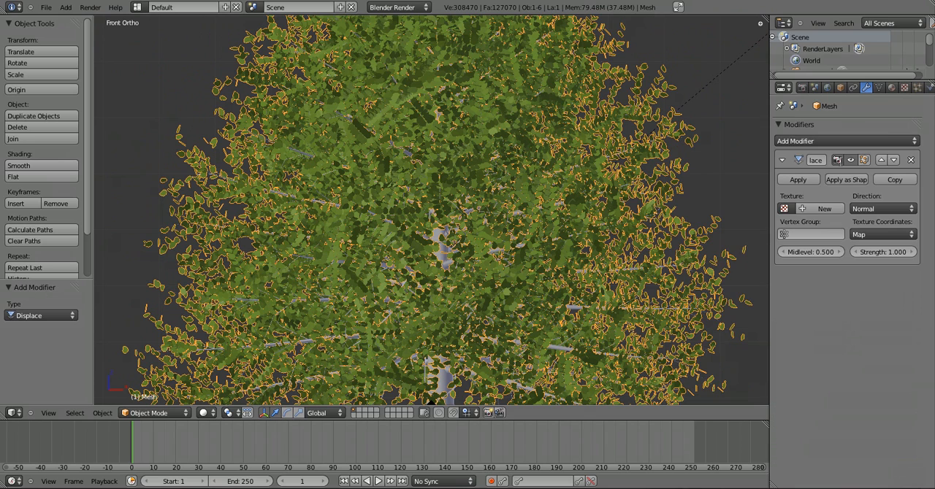
Create a Clouds texture in the world's texture slots and name it Wind
left_click(904, 87)
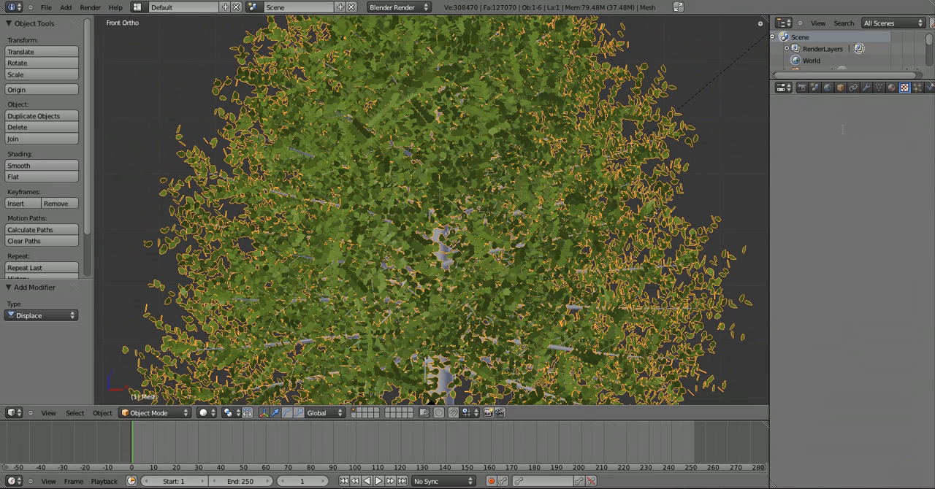
left_click(831, 210)
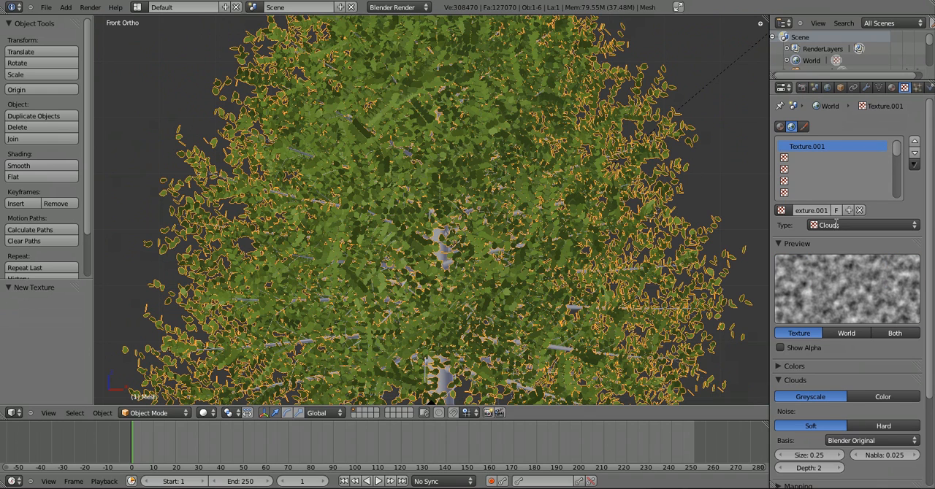
scroll(844, 387, "down", 3)
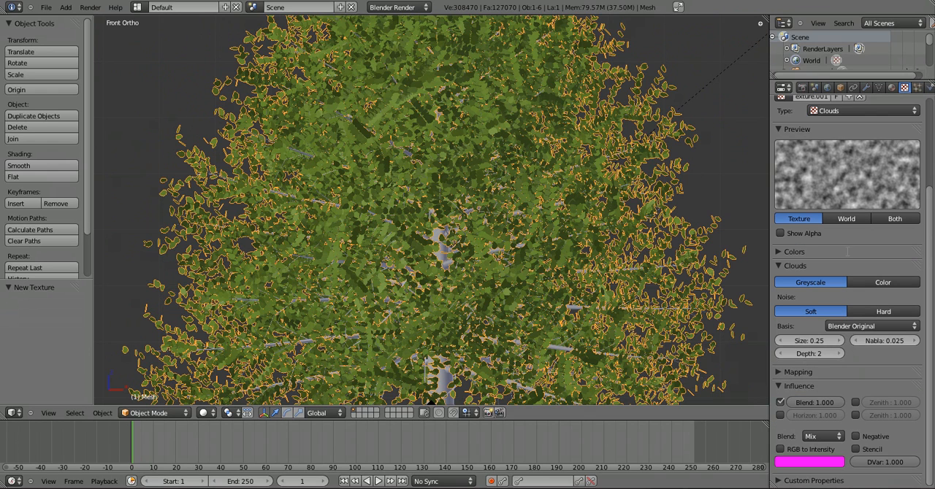
left_click(866, 87)
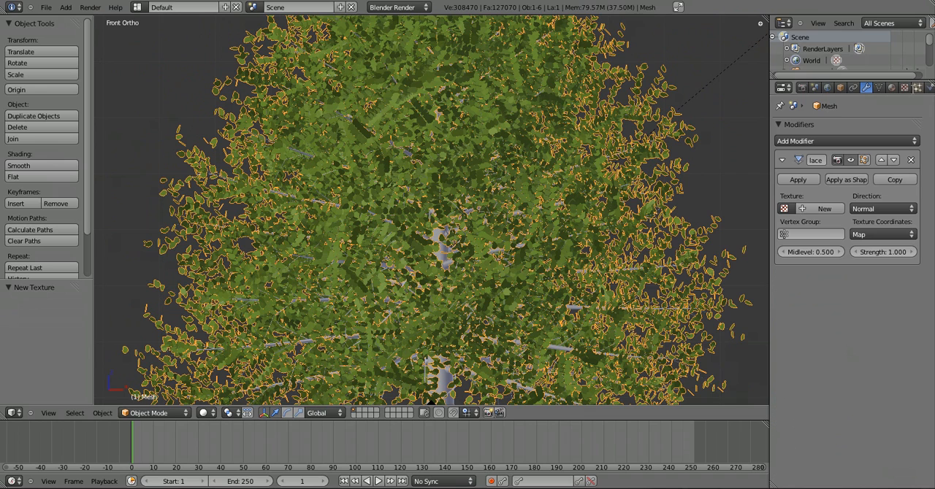
left_click(904, 87)
scroll(807, 211, "up", 4)
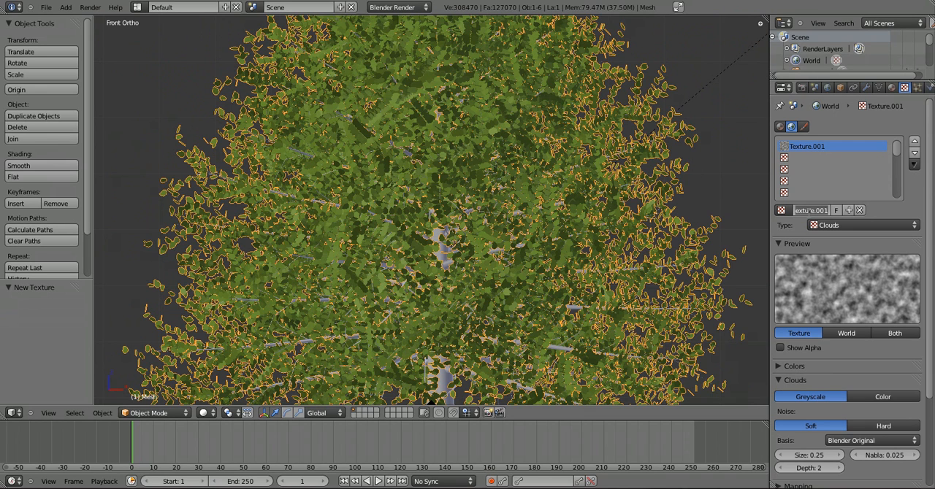
key("ctrl+a")
type("Wind")
key("Return")
Assign the Wind texture to the leaf mesh's Displace modifier
left_click(870, 87)
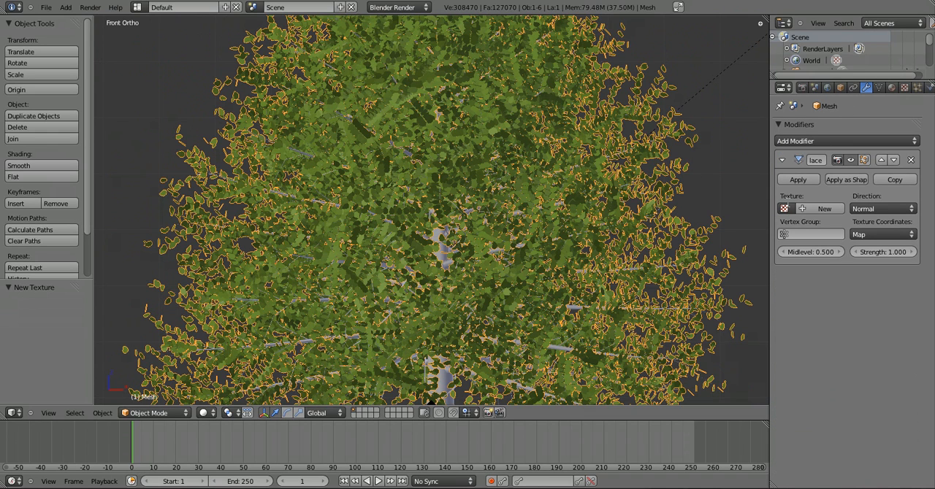
left_click(784, 209)
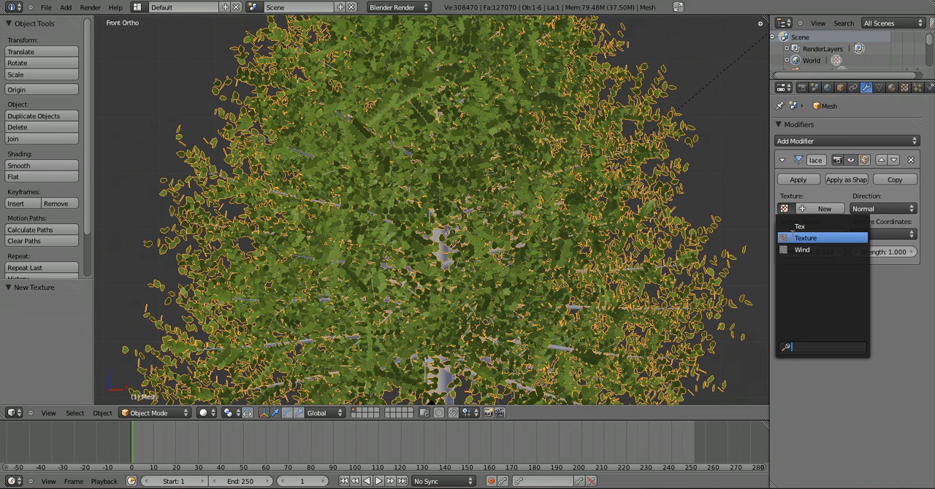
left_click(801, 249)
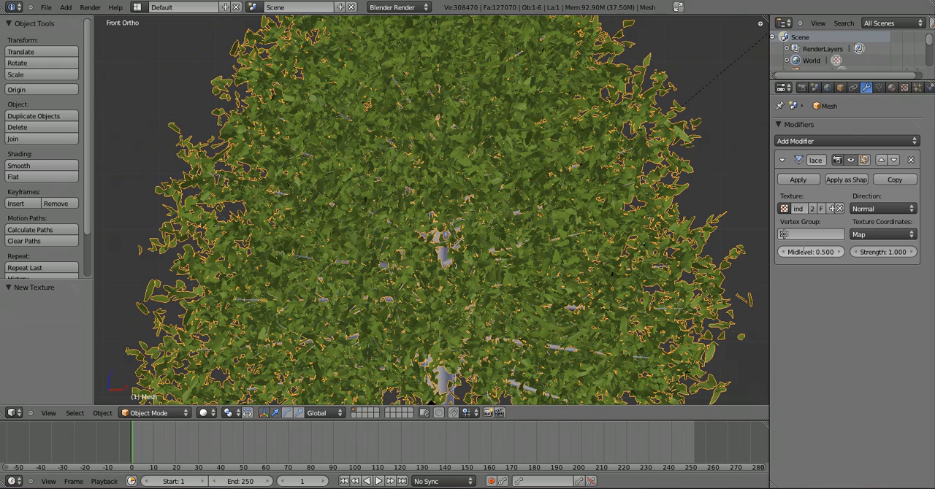
Try a strength of 0.1 on the leaves' Displace modifier and inspect the foliage up close
left_click(886, 251)
key("BackSpace")
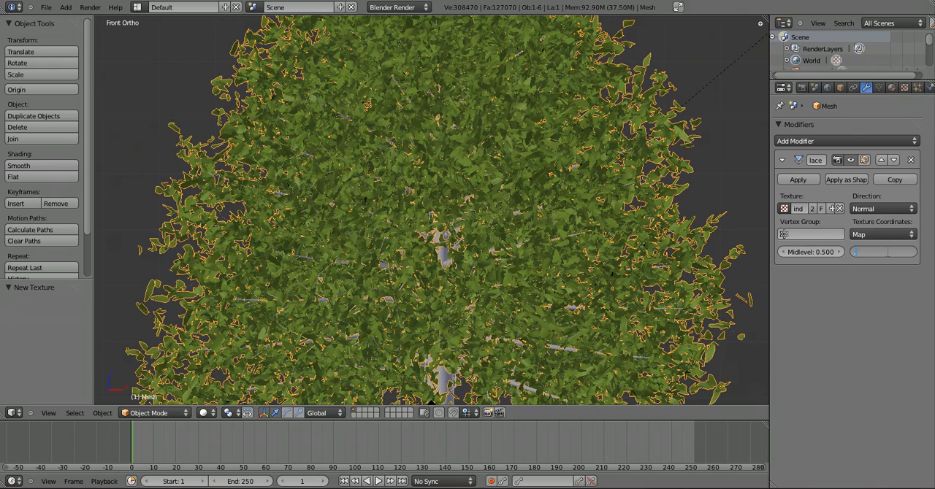
type(".1")
key("Return")
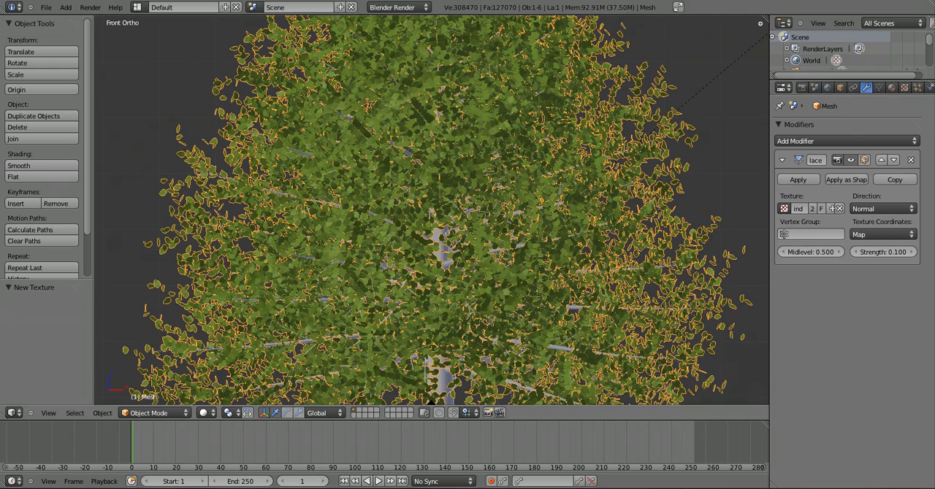
scroll(560, 190, "up", 10)
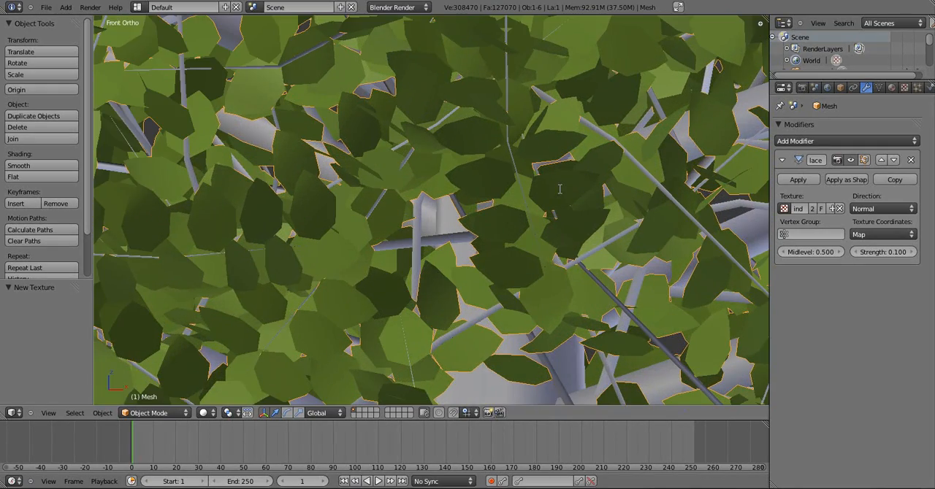
scroll(560, 189, "down", 6)
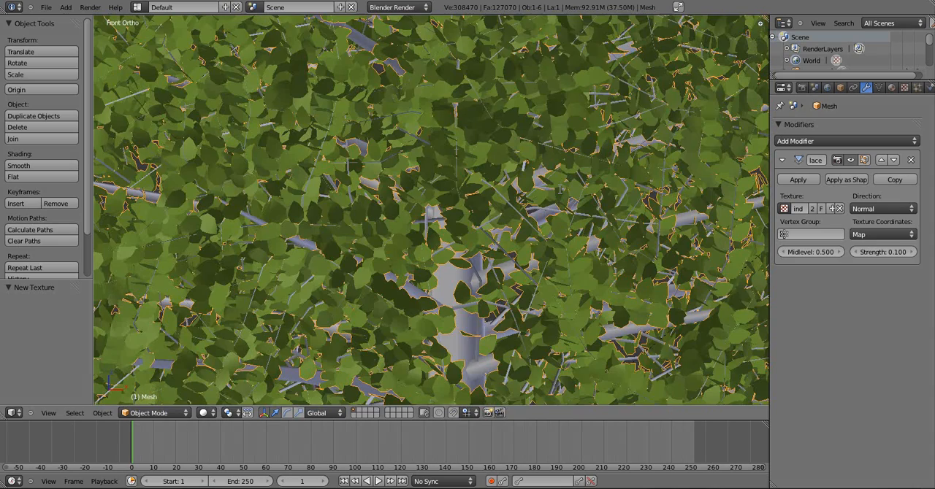
Set the strength of the leaves' Displace modifier to 0.25
left_click(890, 252)
type("0.25")
key("Return")
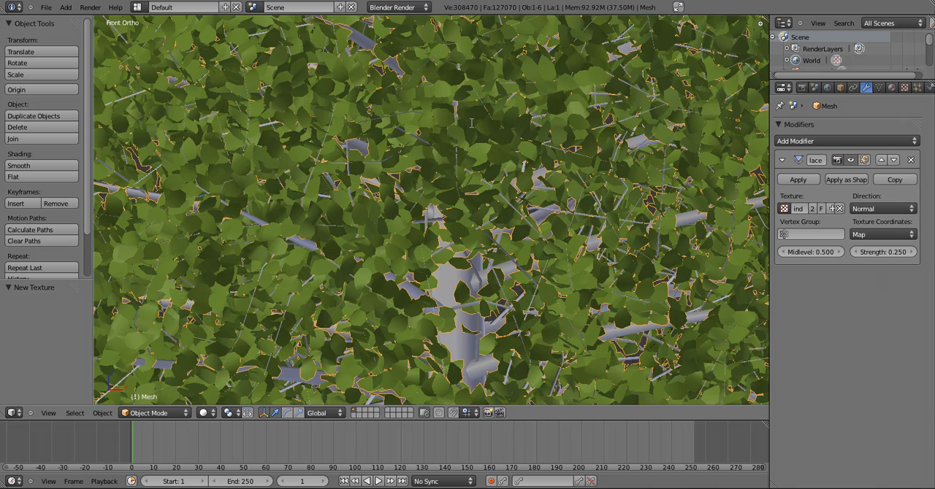
Examine the whole displaced tree from an angled view with nothing selected and preview the animation
scroll(470, 122, "down", 10)
key("KP_6")
key("KP_6")
key("a")
key("KP_8")
key("KP_8")
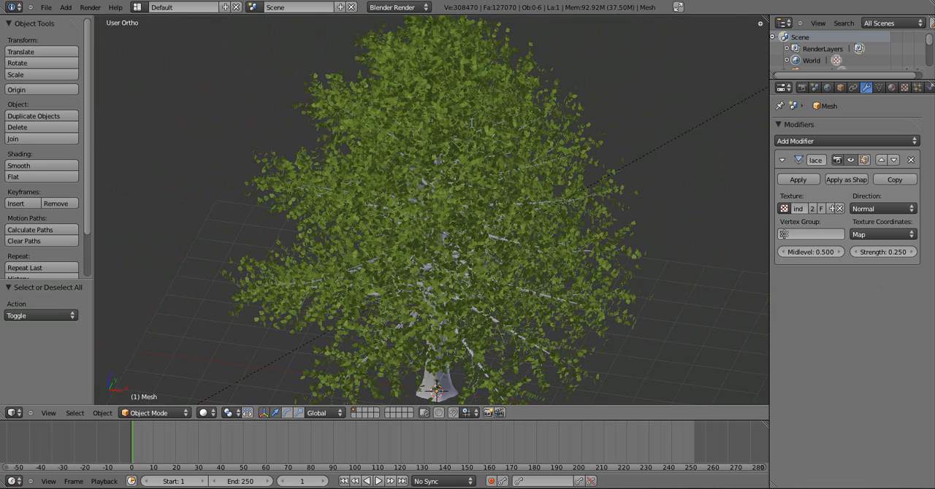
key("alt+a")
key("Escape")
key("KP_4")
Add an Empty at the scene origin, working in the front view
key("KP_1")
scroll(471, 122, "down", 3)
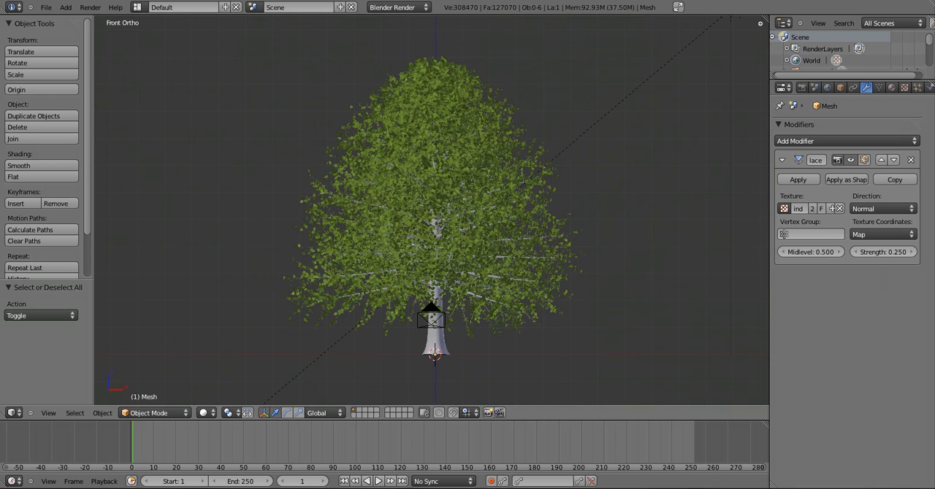
key("shift+a")
left_click(413, 227)
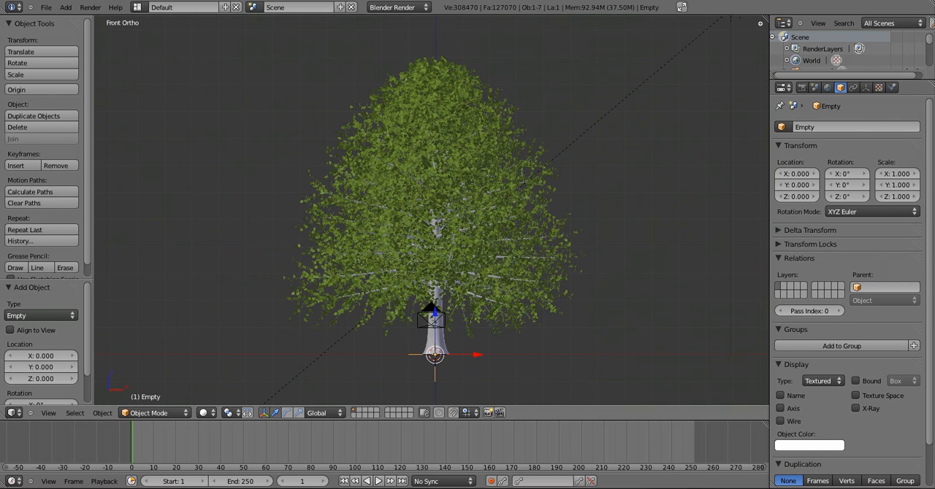
Set the Empty's display size to 5
left_click(865, 87)
left_click(847, 141)
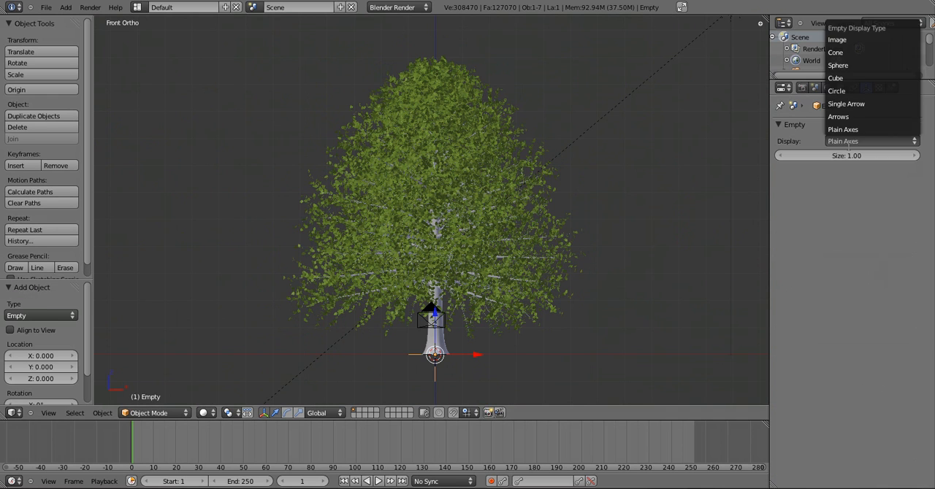
left_click(847, 141)
type("2")
key("Return")
left_click(849, 155)
type("5")
key("Return")
Try the Arrows display type on the Empty and switch it back to Plain Axes
left_click(874, 140)
left_click(869, 116)
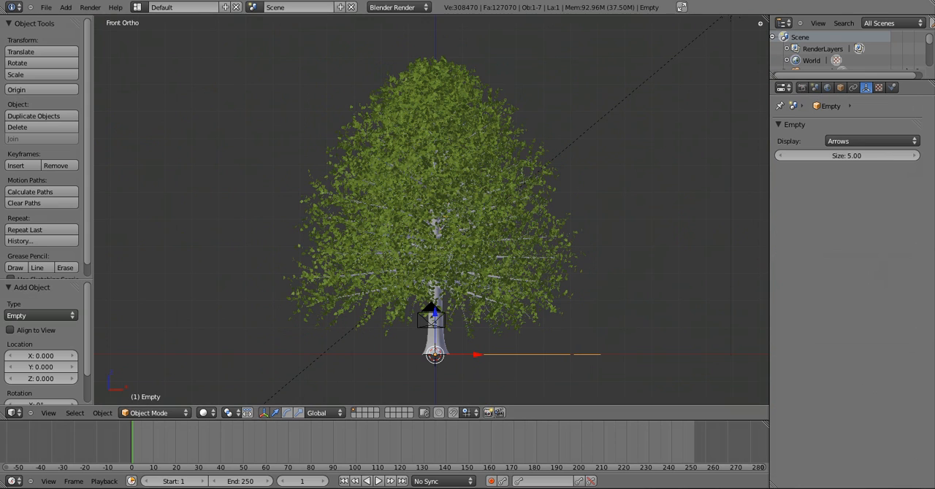
middle_click_drag(626, 248, 562, 281)
left_click(856, 140)
left_click(850, 130)
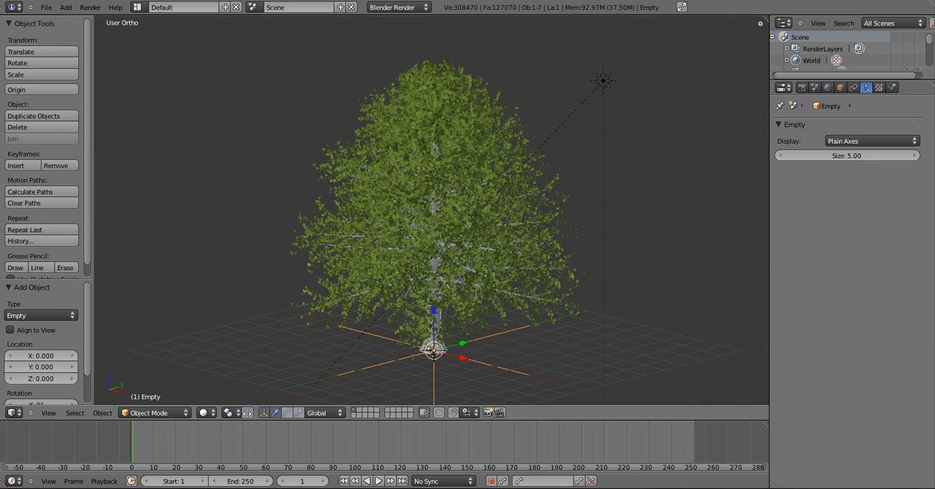
Set the texture coordinates of the leaves' Displace modifier to Object, using the Empty as the reference object
right_click(470, 261)
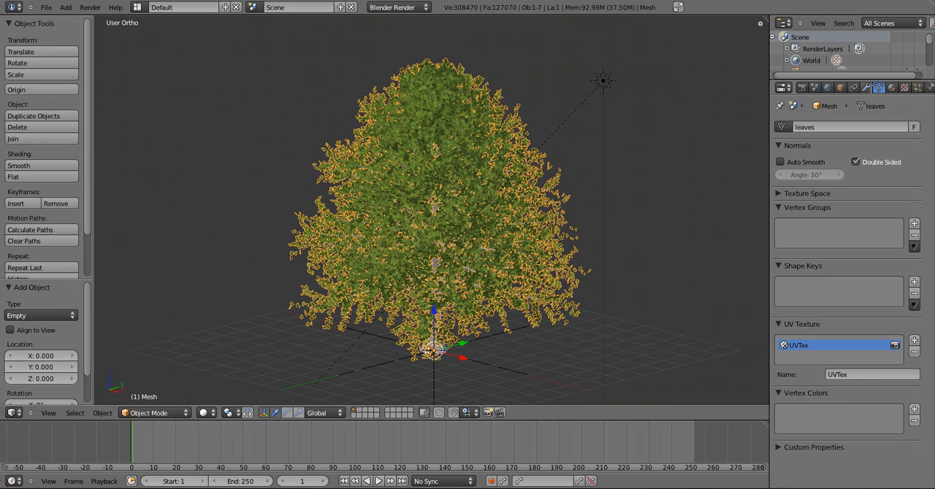
left_click(866, 87)
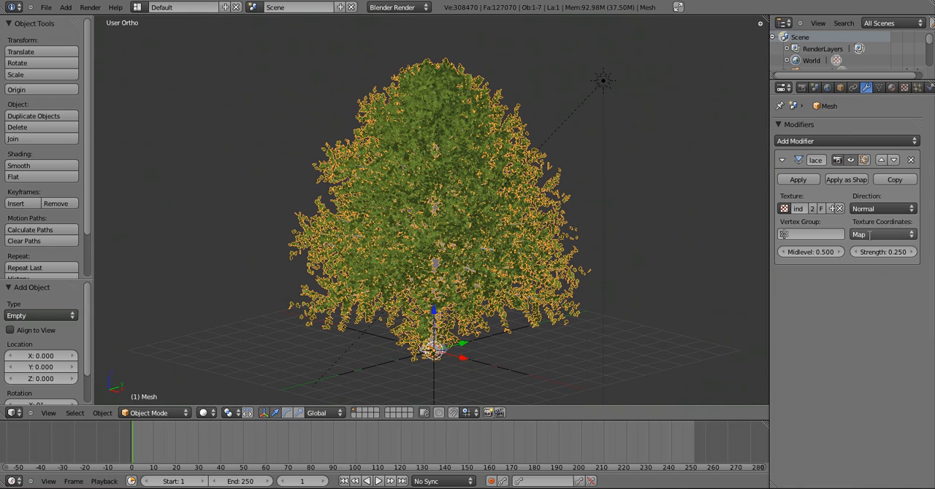
left_click(868, 234)
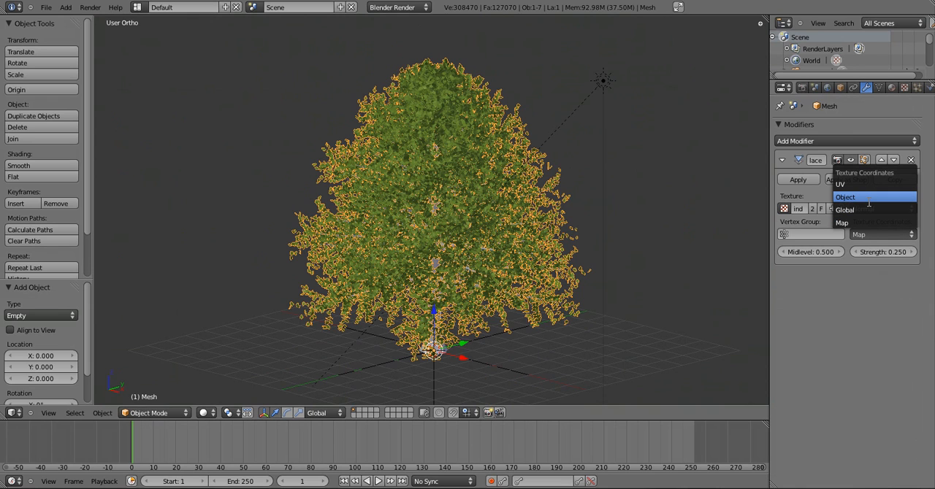
left_click(868, 203)
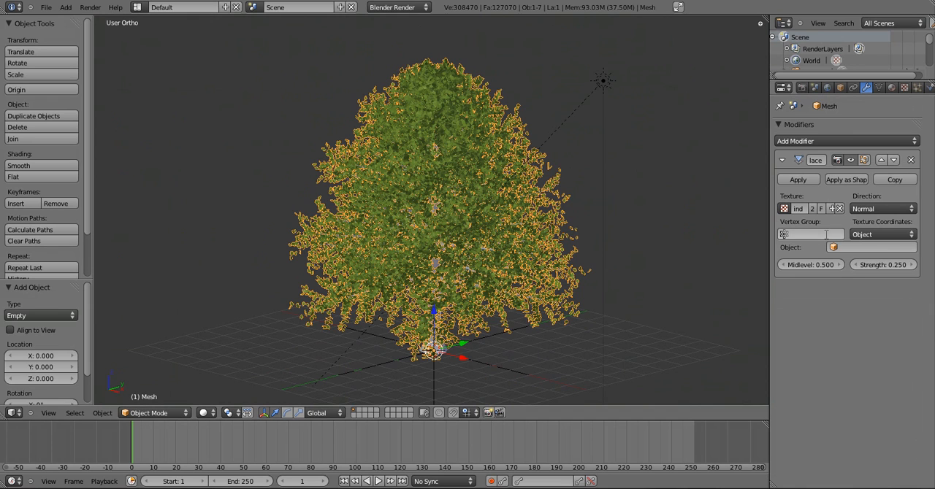
left_click(869, 246)
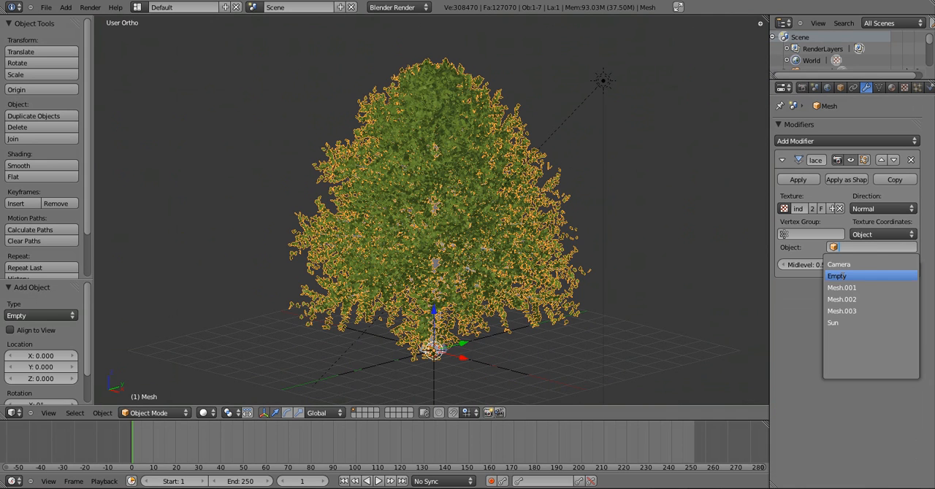
left_click(837, 276)
Insert a location keyframe for the Empty at the origin on frame 1, working in the front view
right_click(521, 373)
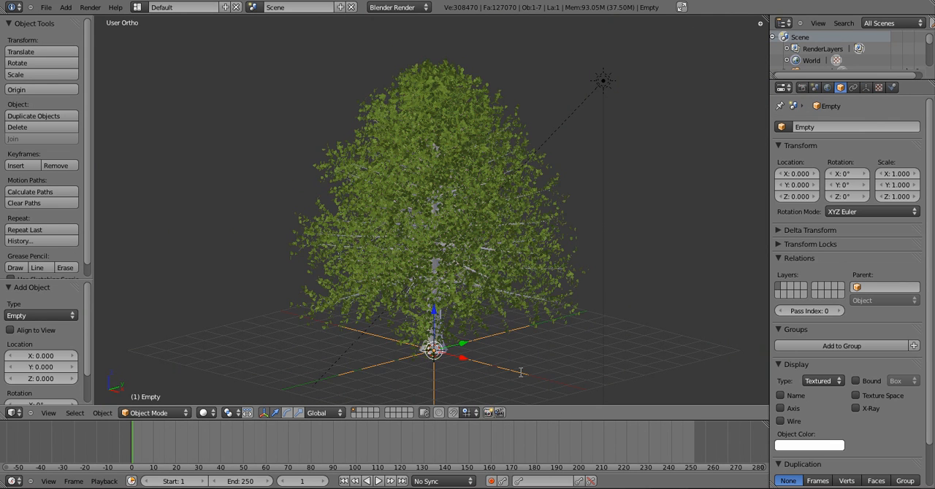
key("KP_1")
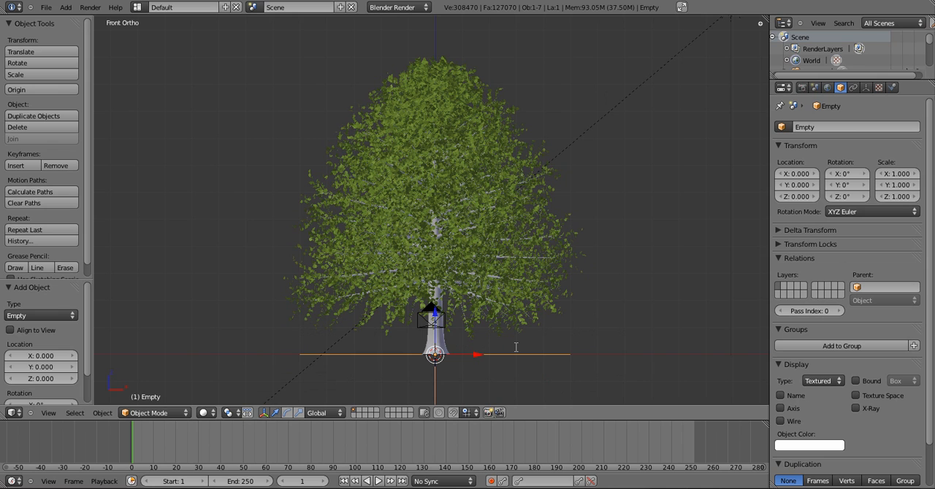
key("g")
key("z")
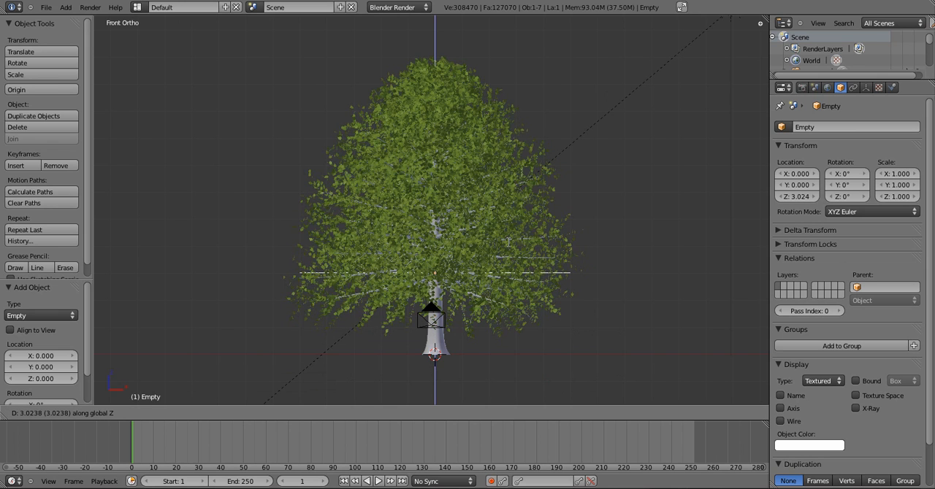
key("Escape")
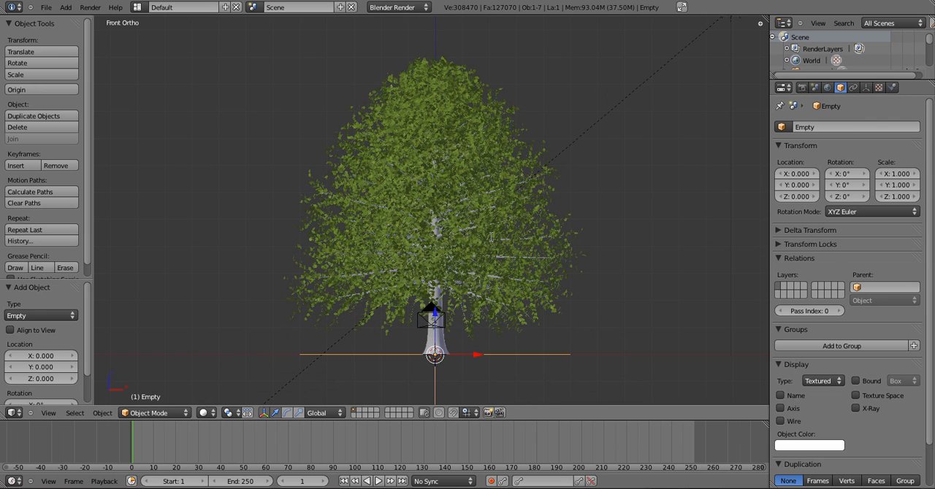
key("i")
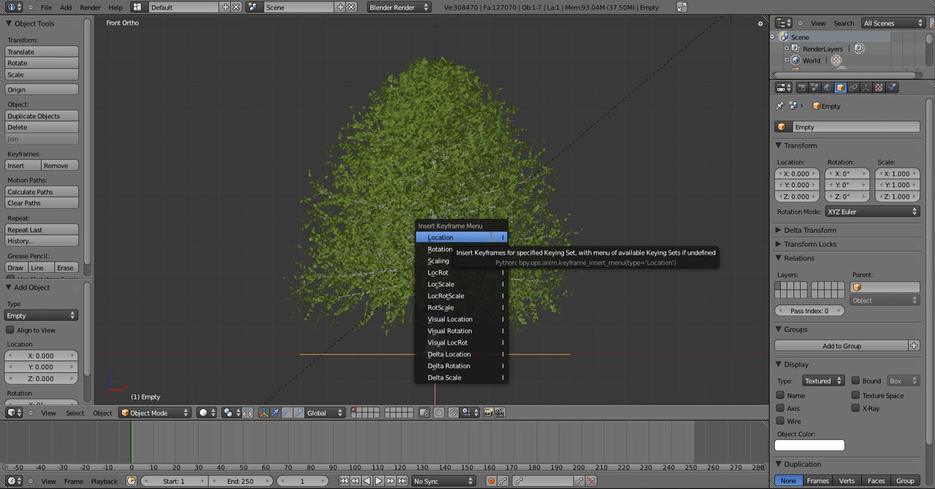
left_click(490, 238)
At frame 250, raise the Empty along Z to about 11.34, just above the treetop, and insert a location keyframe
left_click(295, 481)
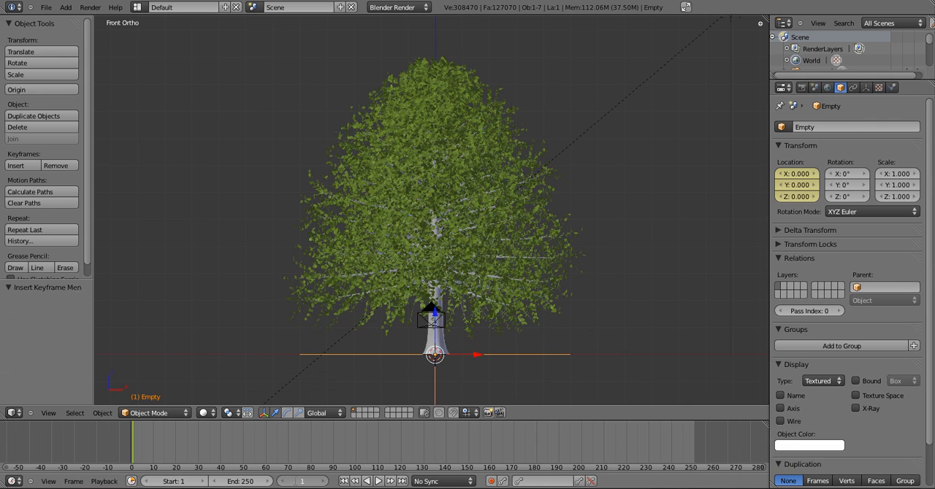
type("250")
key("Return")
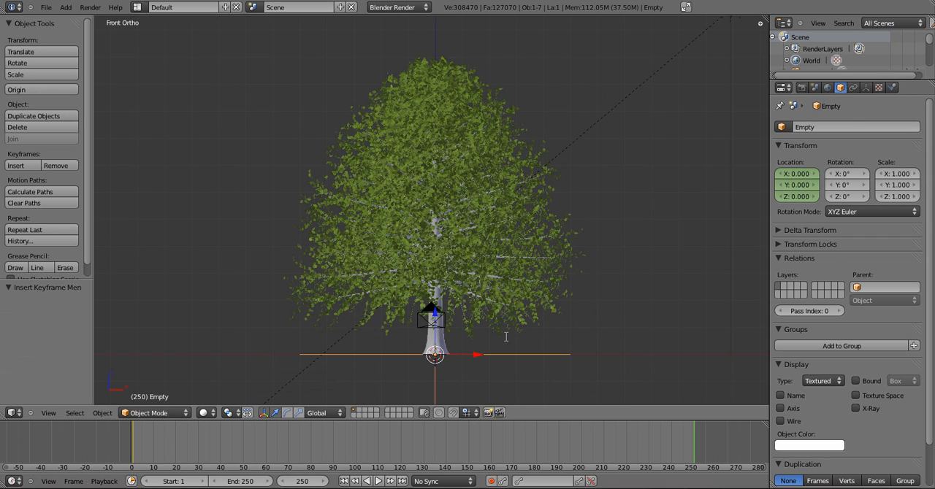
key("g")
key("z")
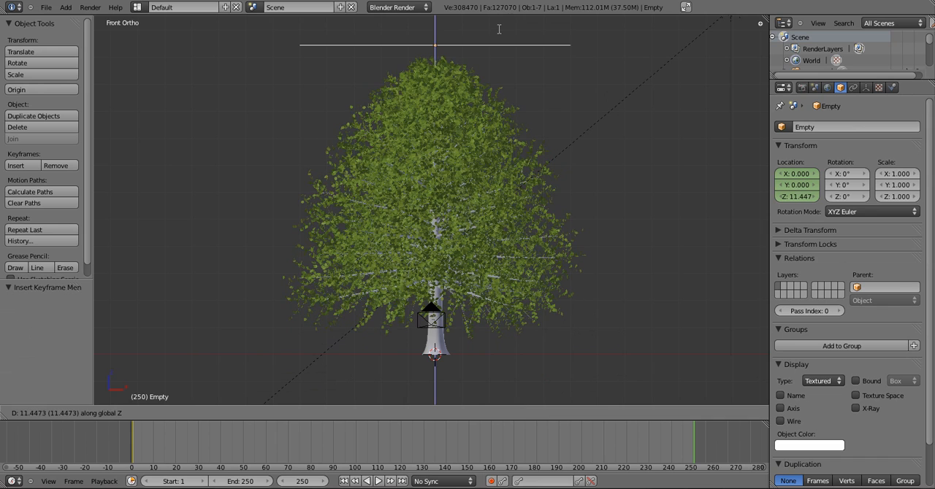
left_click(498, 30)
key("i")
left_click(500, 30)
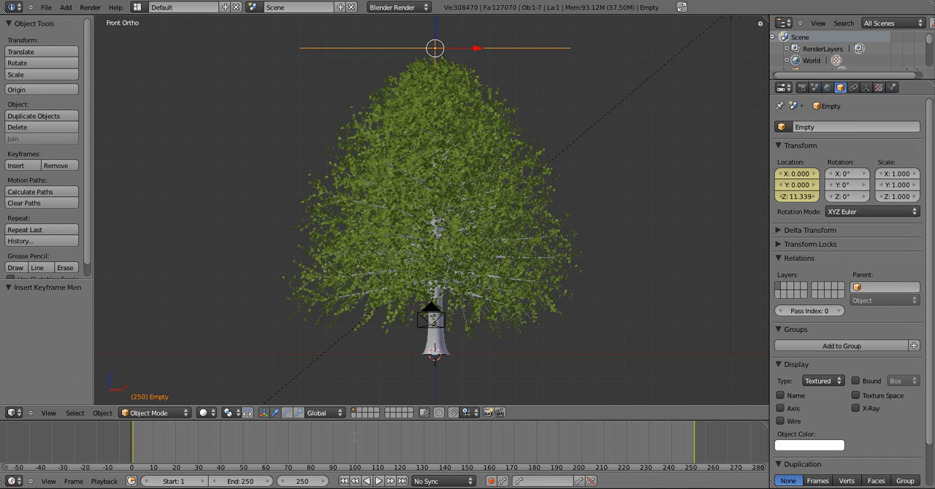
Return to frame 1 and play the animation to check how the leaves move as the Empty rises
left_click(301, 481)
type("1")
key("Return")
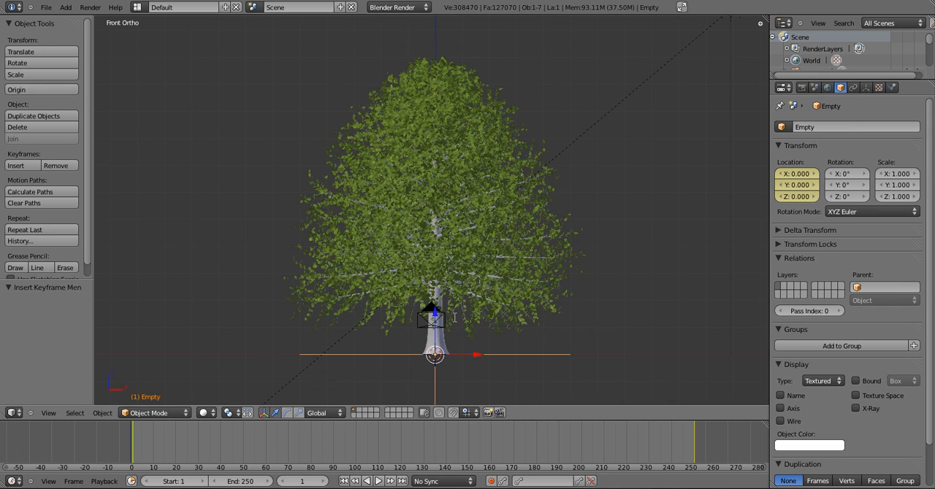
key("alt+a")
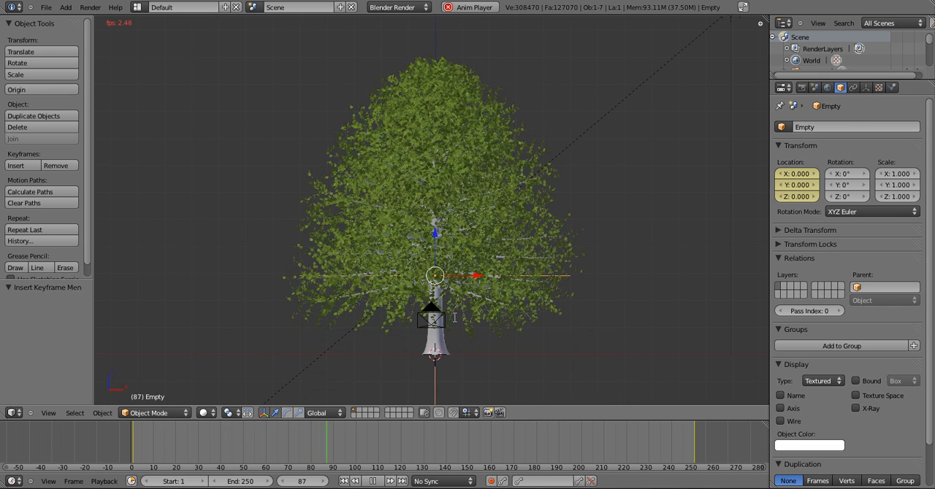
key("Escape")
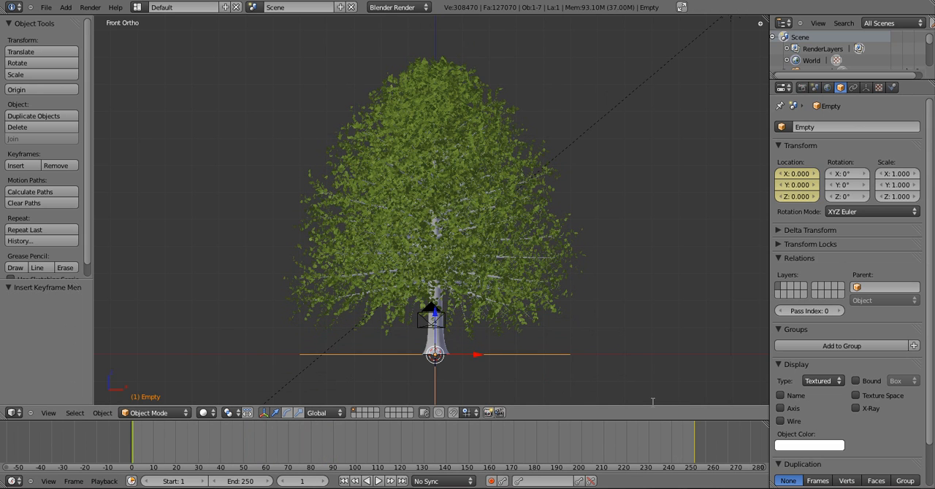
key("ctrl+z")
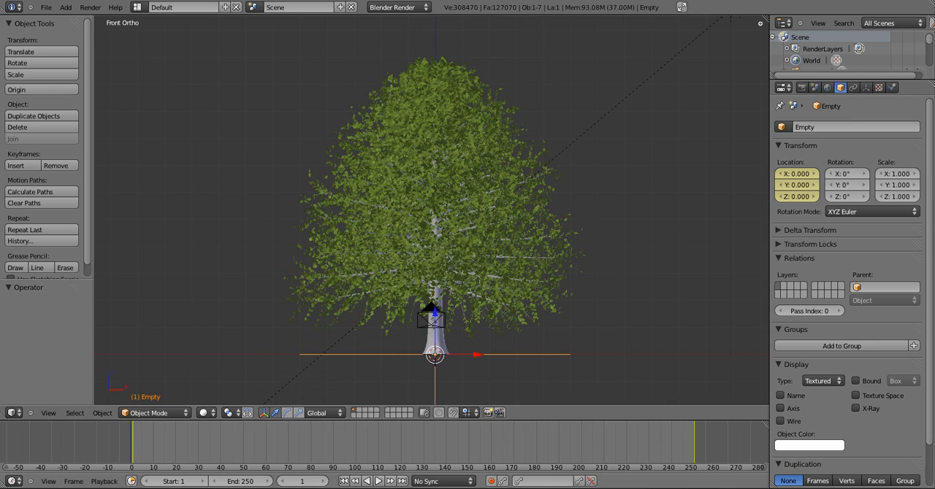